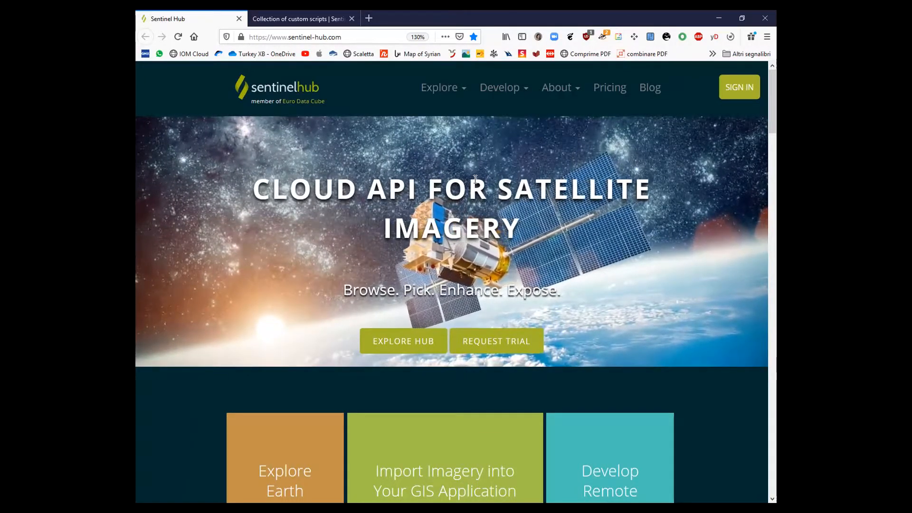
# Sign in to Sentinel Hub with the saved account e-mail and password.
pyautogui.click(301, 37)
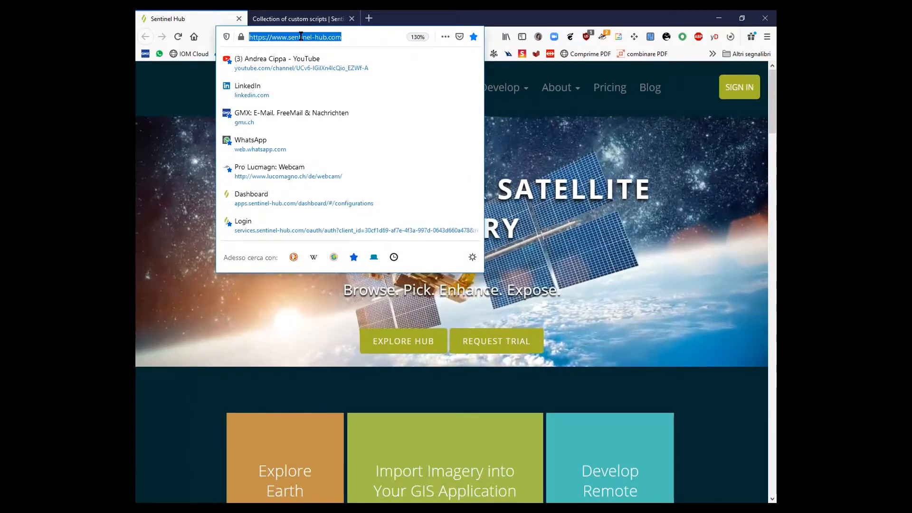
pyautogui.click(671, 280)
pyautogui.click(742, 91)
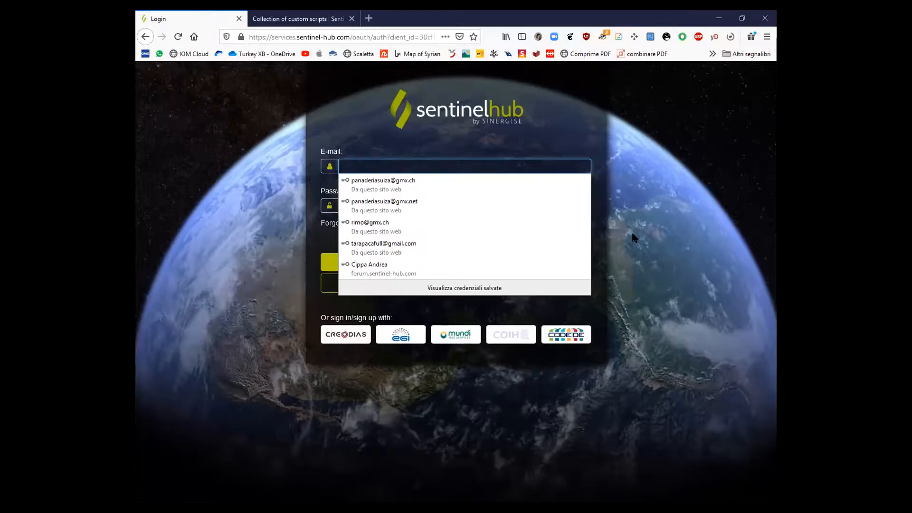
pyautogui.click(386, 244)
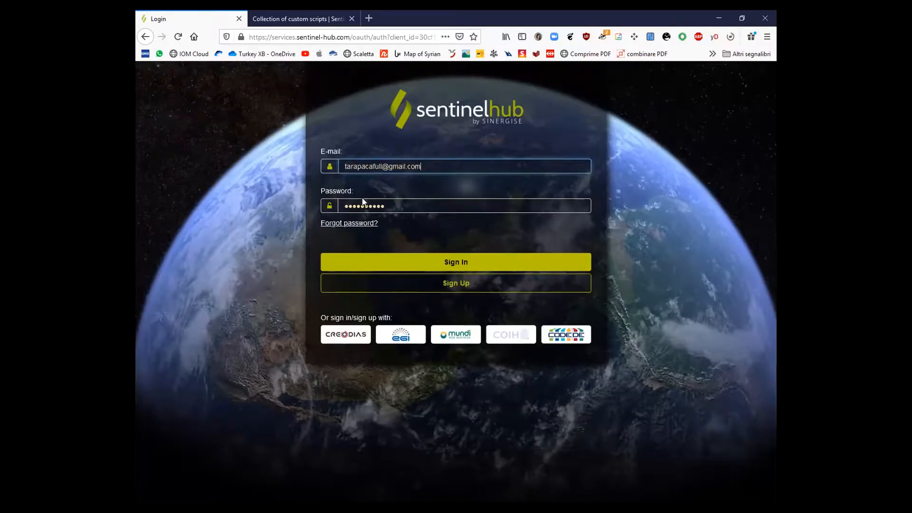
pyautogui.tripleClick(424, 165)
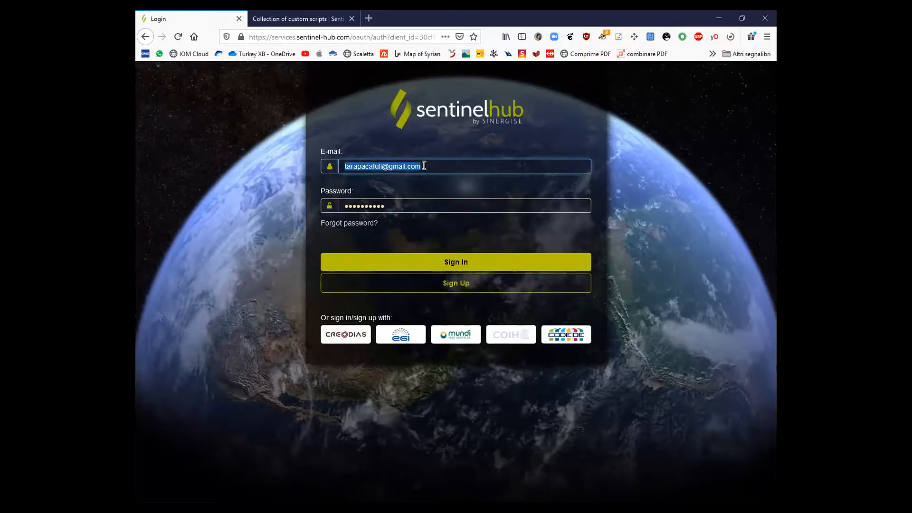
pyautogui.press('BackSpace')
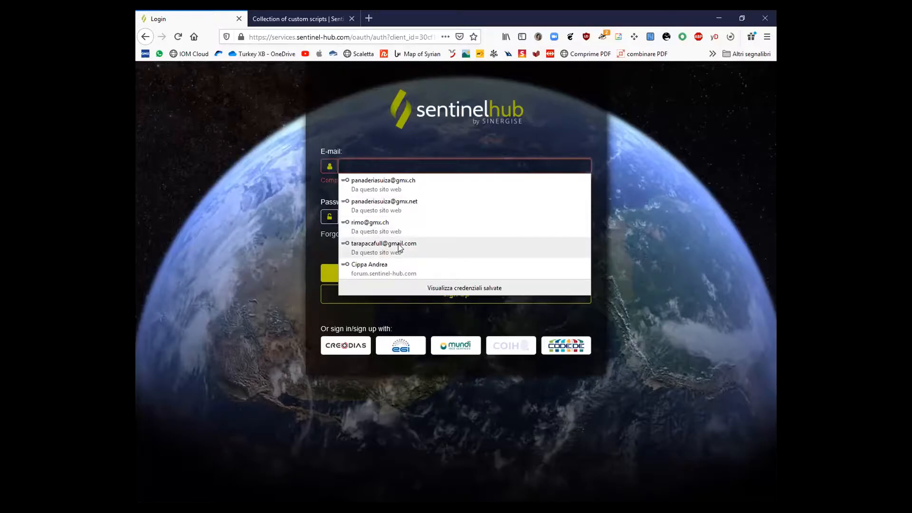
pyautogui.click(399, 247)
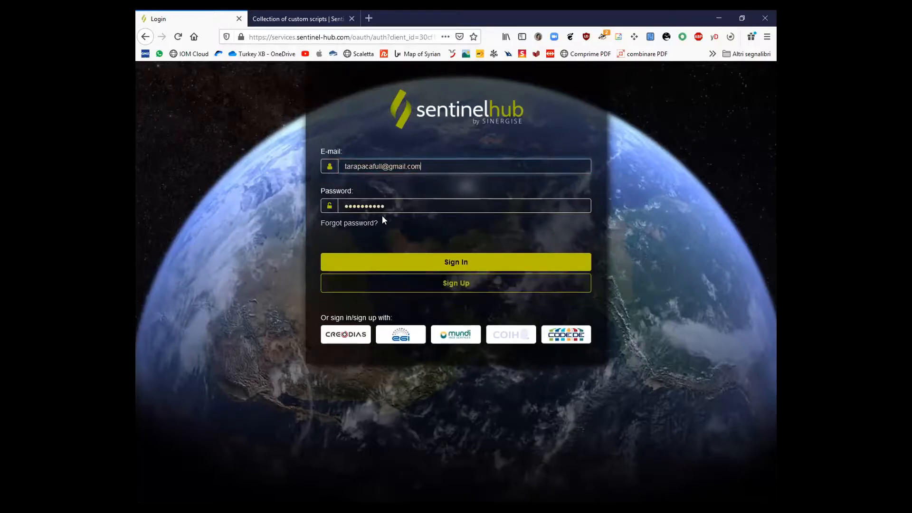
pyautogui.click(420, 265)
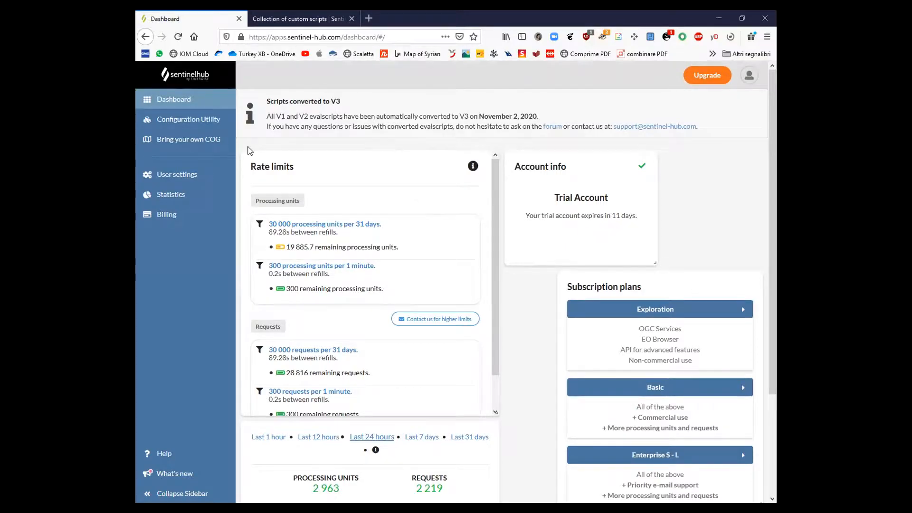
# Create a new configuration named Wetness in the Configuration Utility.
pyautogui.click(199, 126)
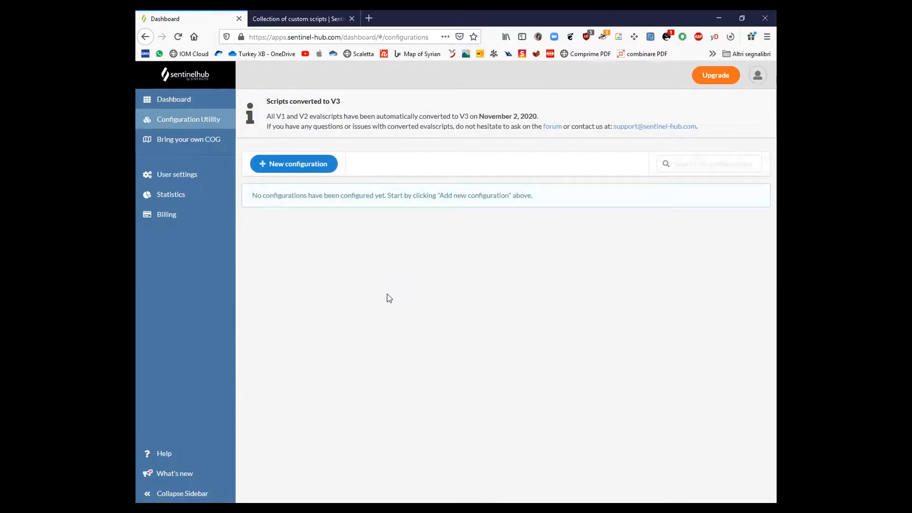
pyautogui.click(291, 165)
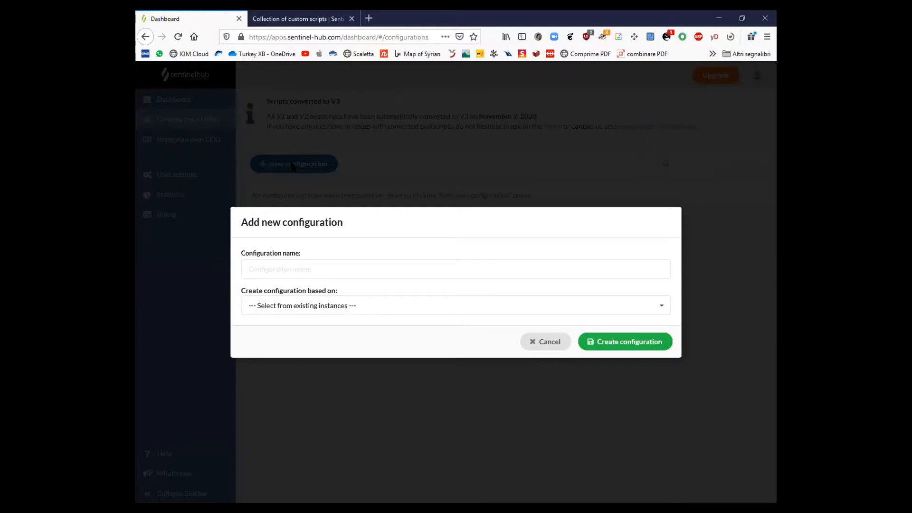
pyautogui.click(318, 272)
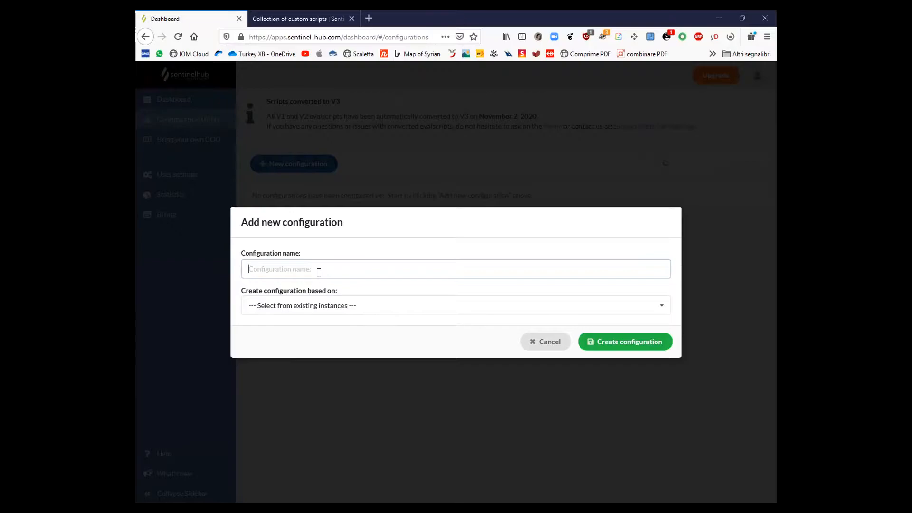
pyautogui.write('Wetness')
pyautogui.click(617, 348)
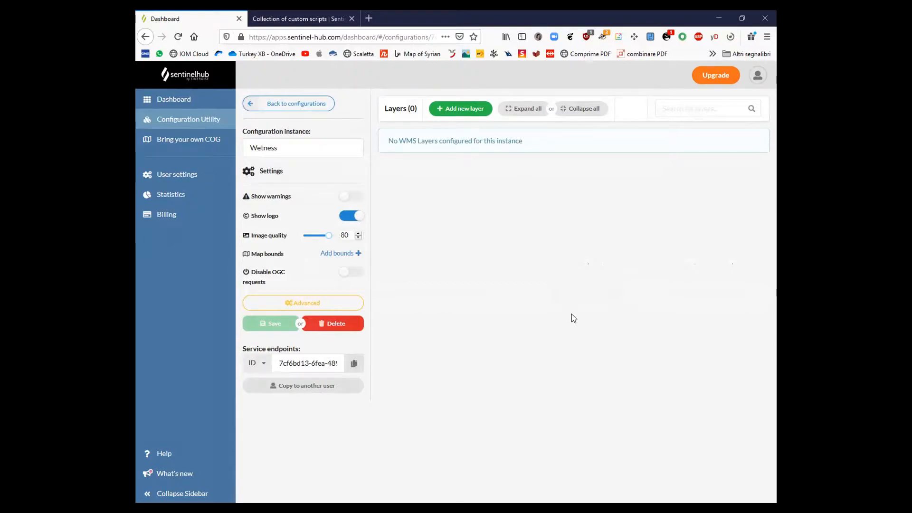
# Start a new layer and set its data processing to the TRUE_COLOR product with output components normalized for visualization, not the transparent variant.
pyautogui.click(454, 110)
pyautogui.click(454, 110)
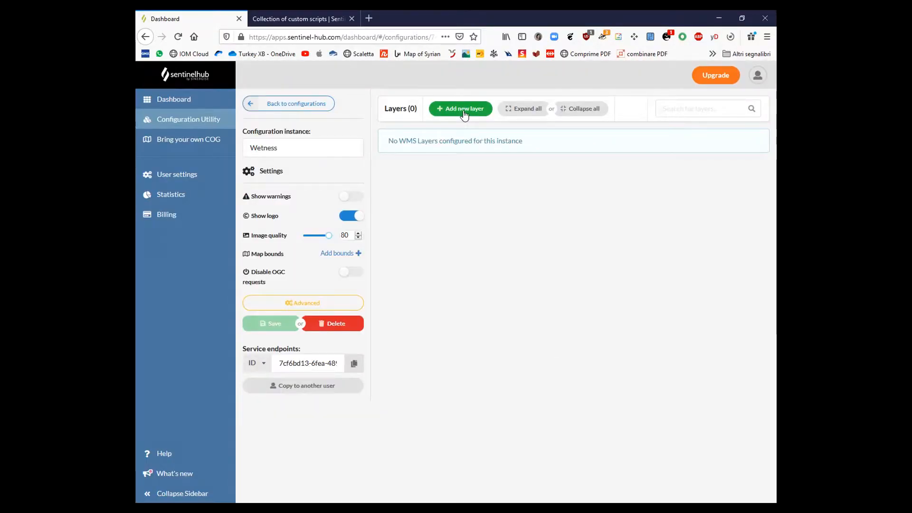
pyautogui.click(464, 113)
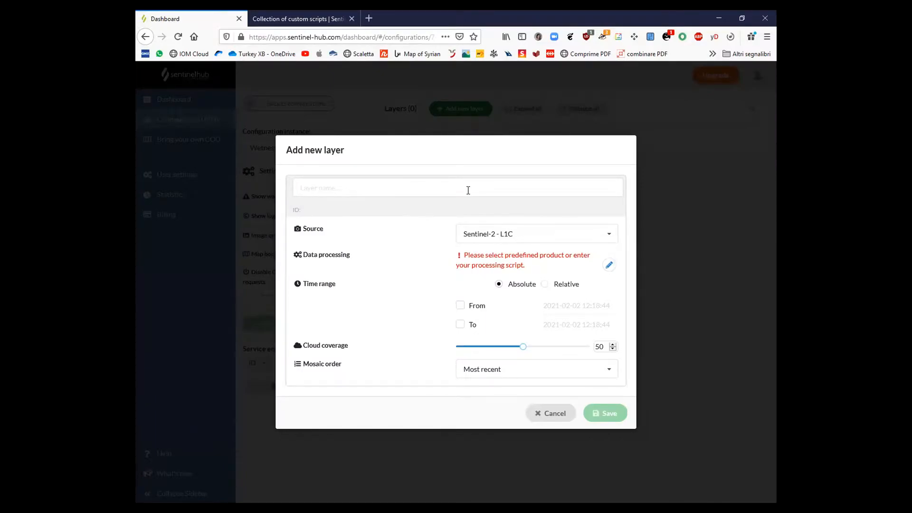
pyautogui.click(609, 266)
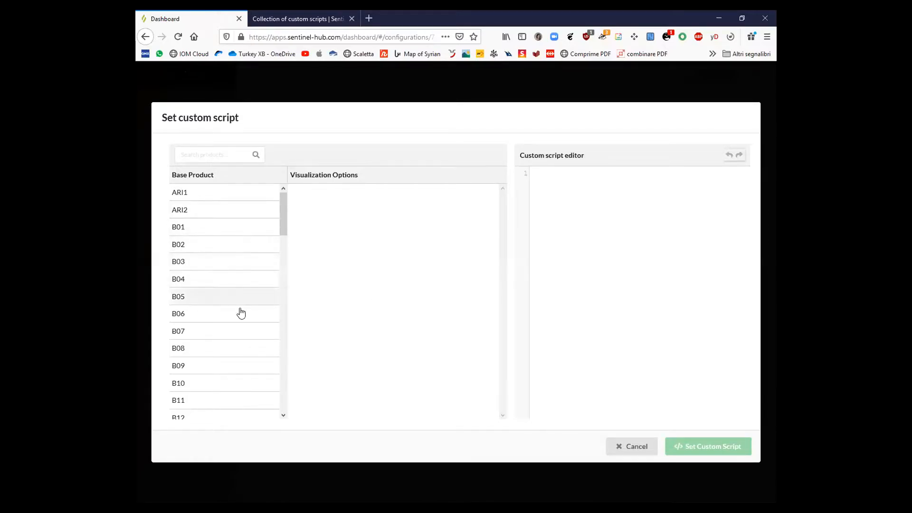
pyautogui.moveTo(282, 217); pyautogui.dragTo(269, 398)
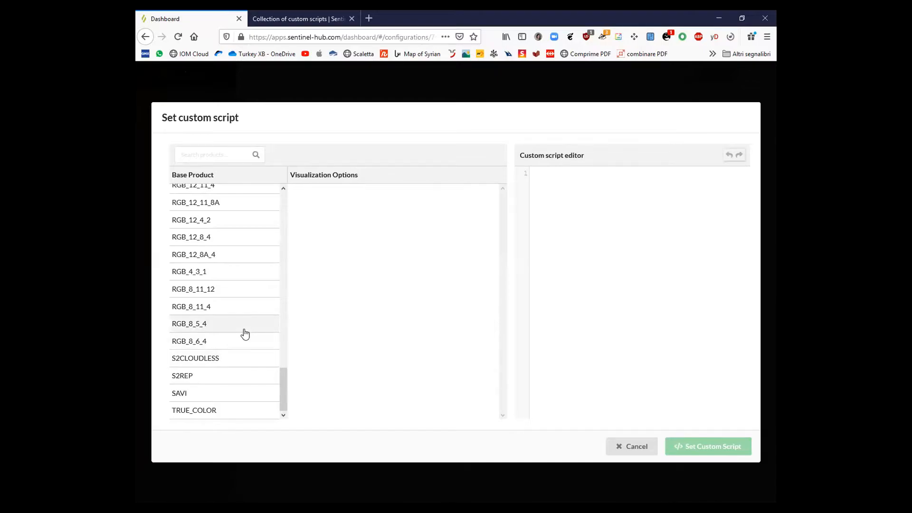
pyautogui.click(225, 416)
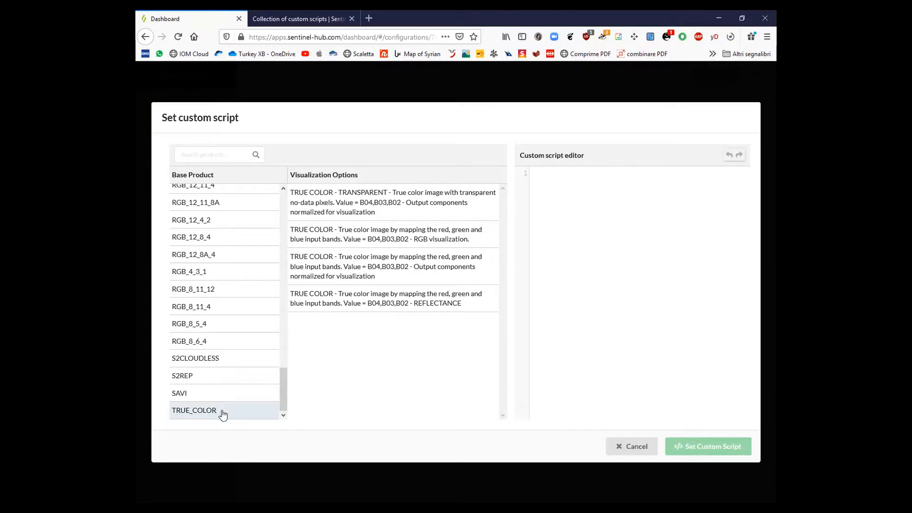
pyautogui.click(359, 271)
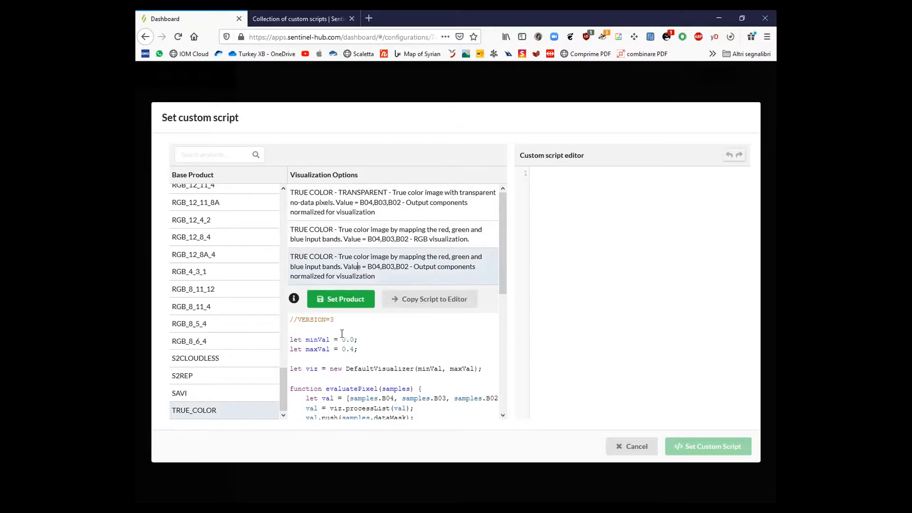
pyautogui.click(346, 300)
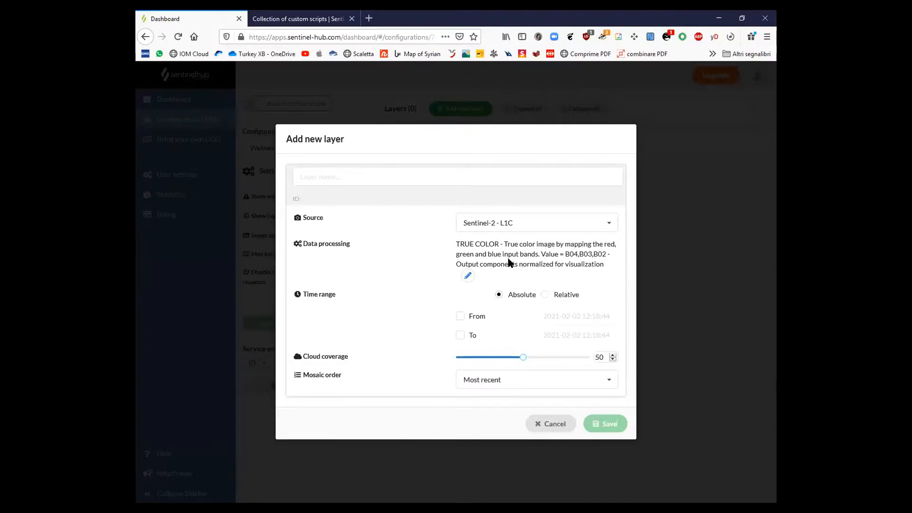
# Name the new layer TRUE_COLOR and save it to the Wetness configuration.
pyautogui.click(440, 179)
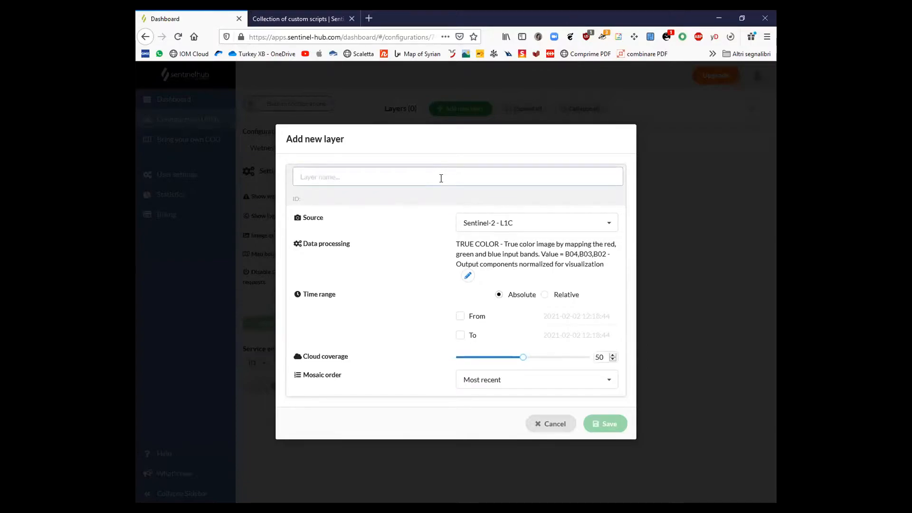
pyautogui.write('TRUE')
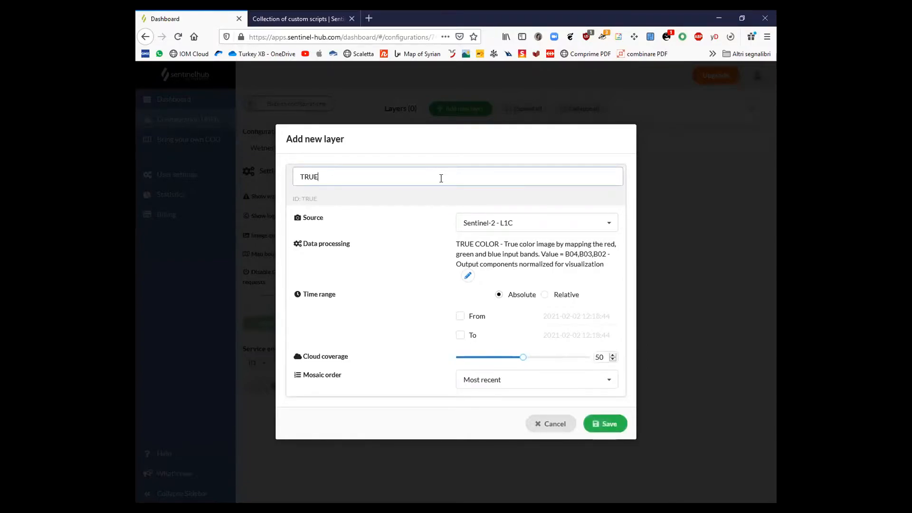
pyautogui.write('_COLOR')
pyautogui.click(600, 425)
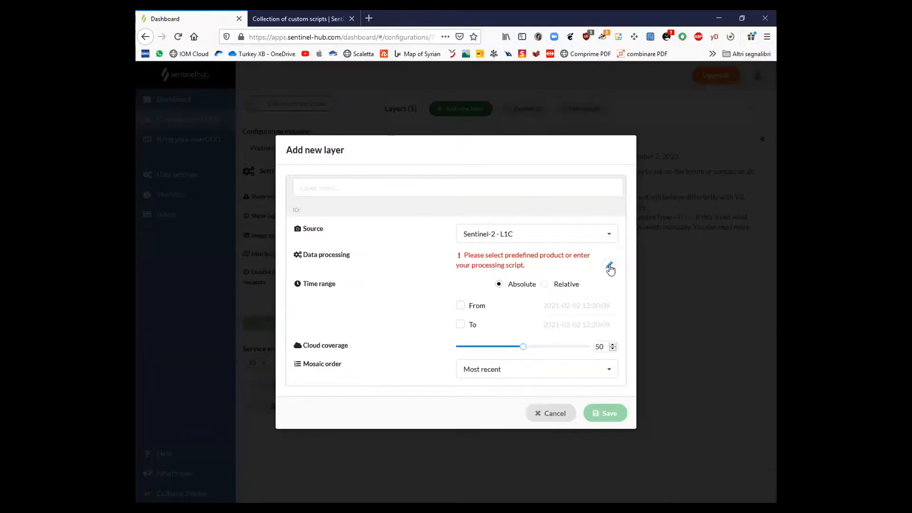
# Set the second new layer's data processing to the FALSE_COLOR product with output components normalized for visualization.
pyautogui.click(608, 266)
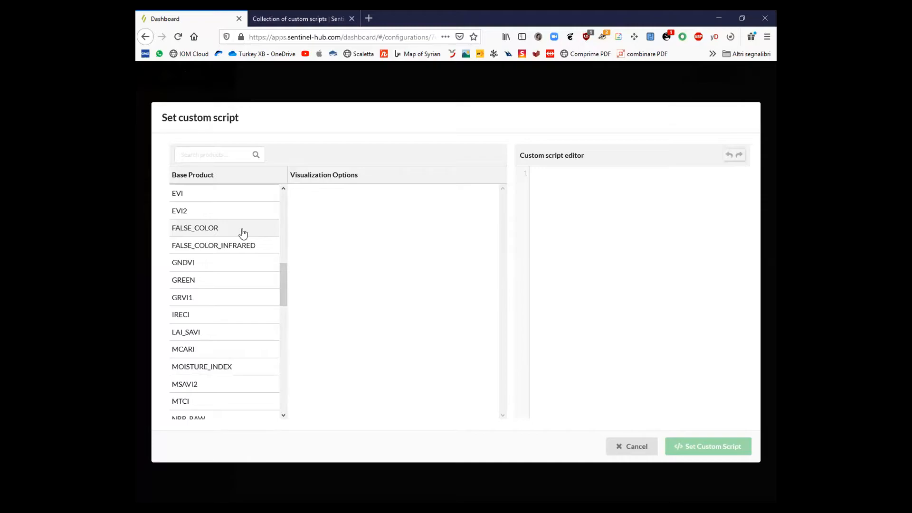
pyautogui.click(242, 233)
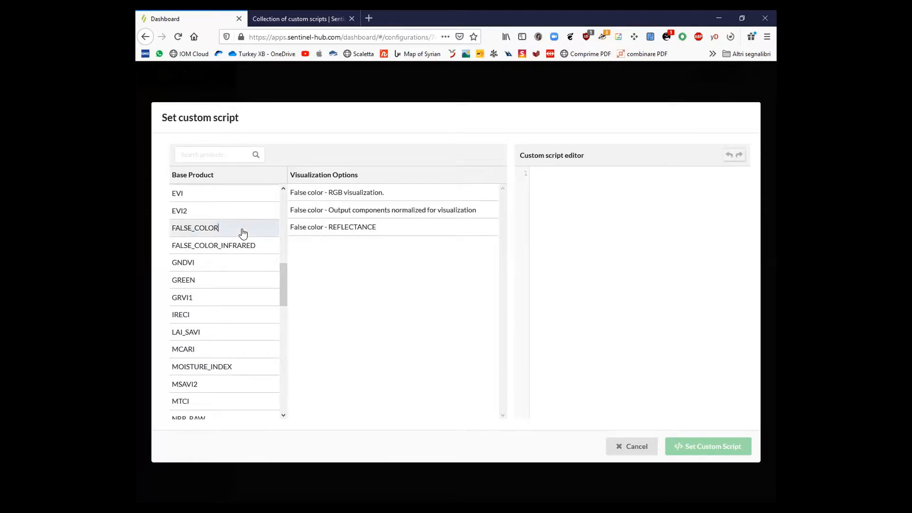
pyautogui.click(326, 211)
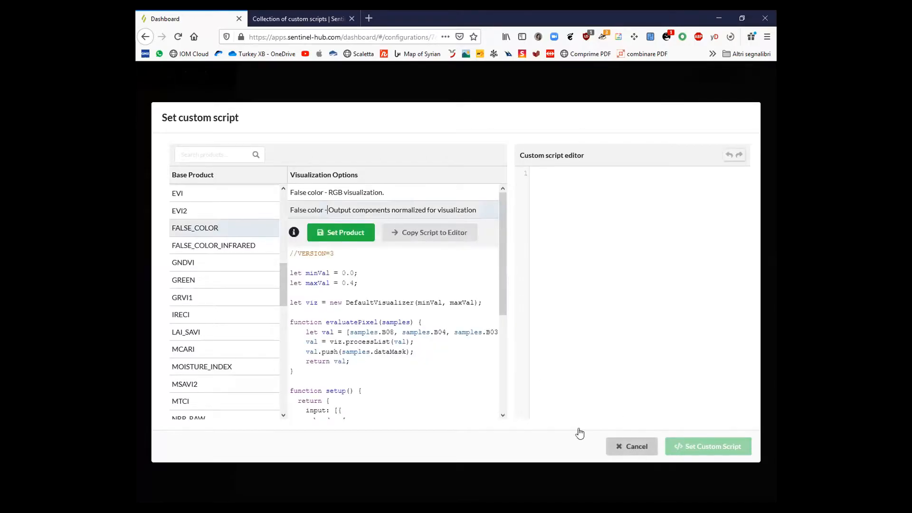
pyautogui.click(358, 239)
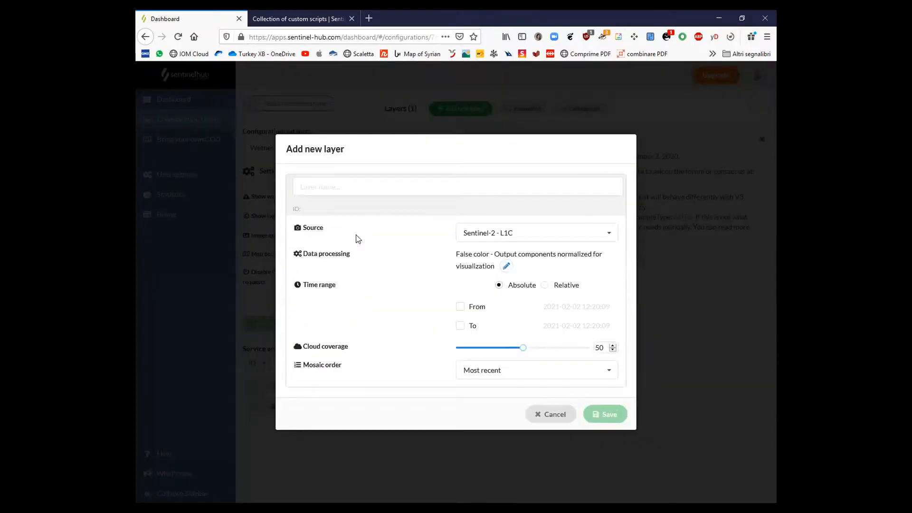
# Name the second layer FALSE_COLOR and save it to the configuration.
pyautogui.click(405, 179)
pyautogui.write('FALSE')
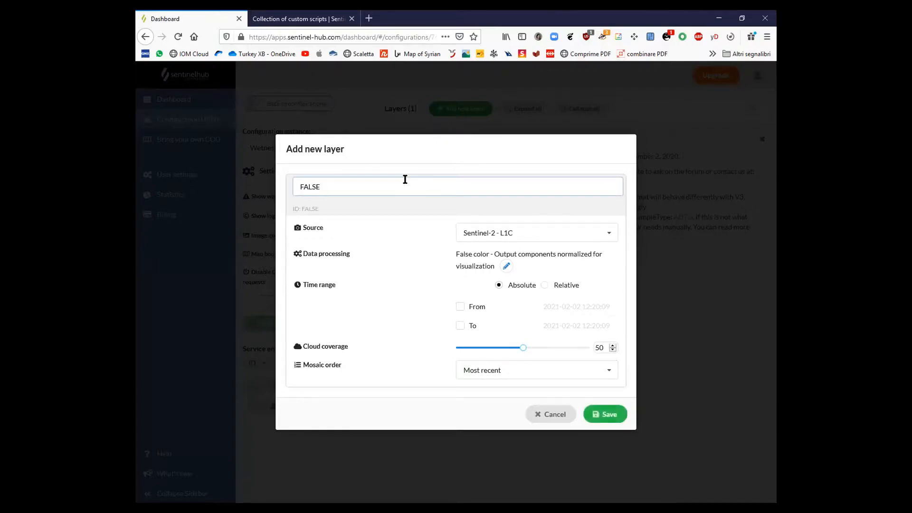
pyautogui.write('_COLOR')
pyautogui.click(603, 418)
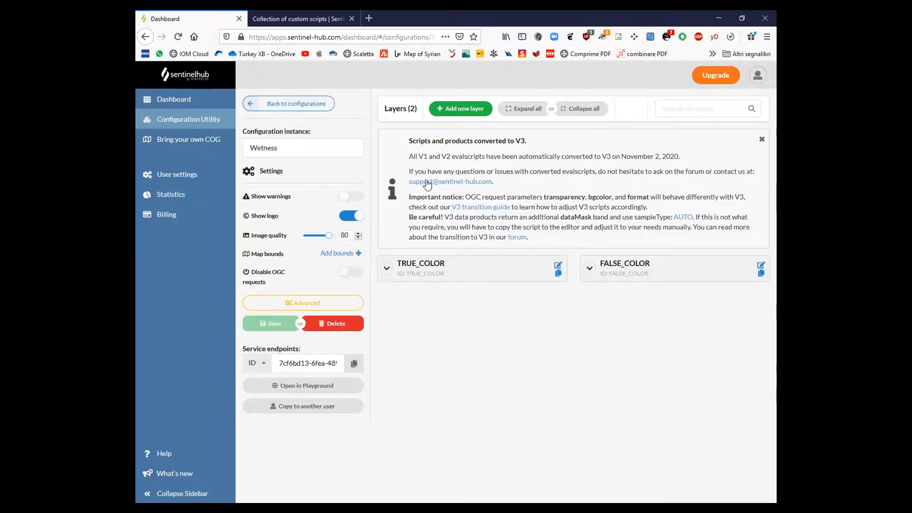
# Switch to the custom-scripts repository page and go to its Sentinel-2 script collection.
pyautogui.click(336, 24)
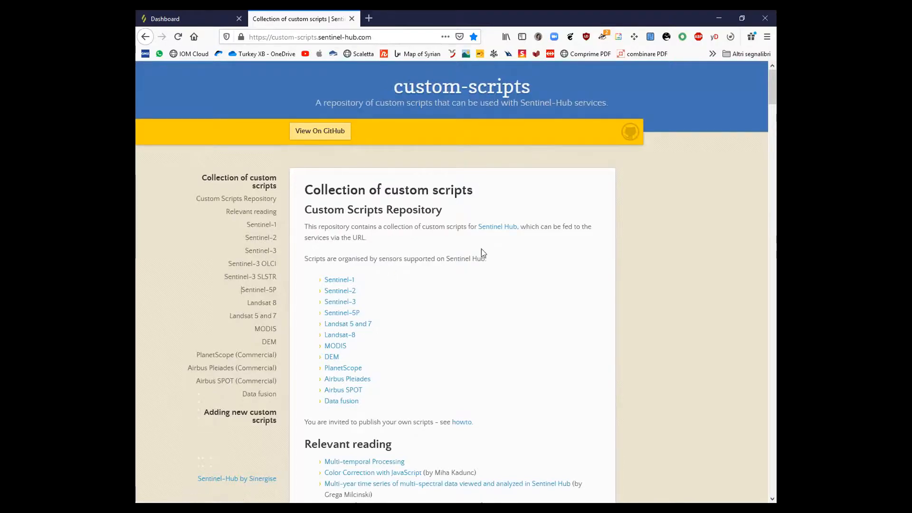
pyautogui.scroll(-1, 481, 252)
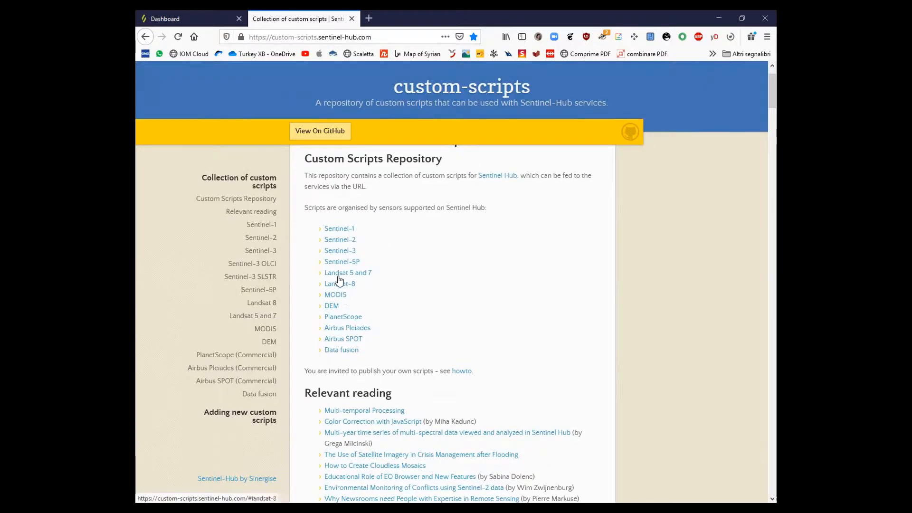
pyautogui.click(339, 240)
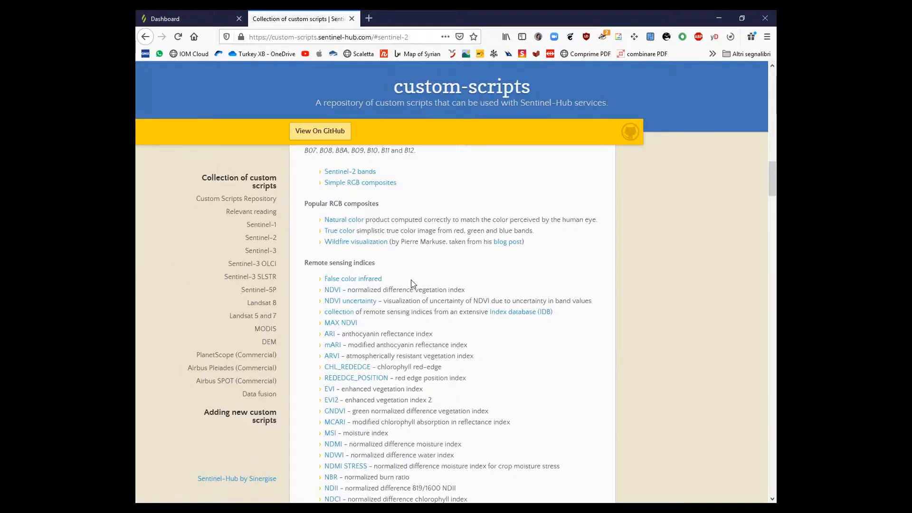
pyautogui.scroll(4, 335, 280)
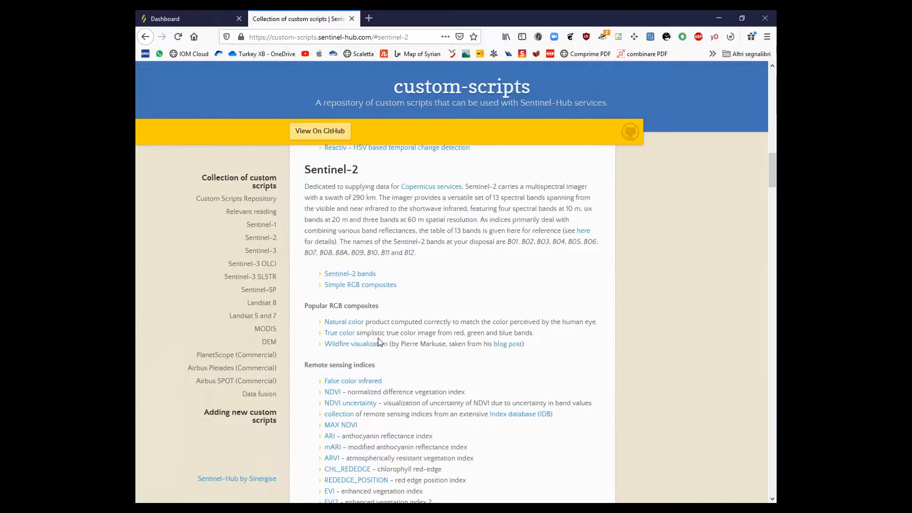
pyautogui.scroll(-3, 380, 342)
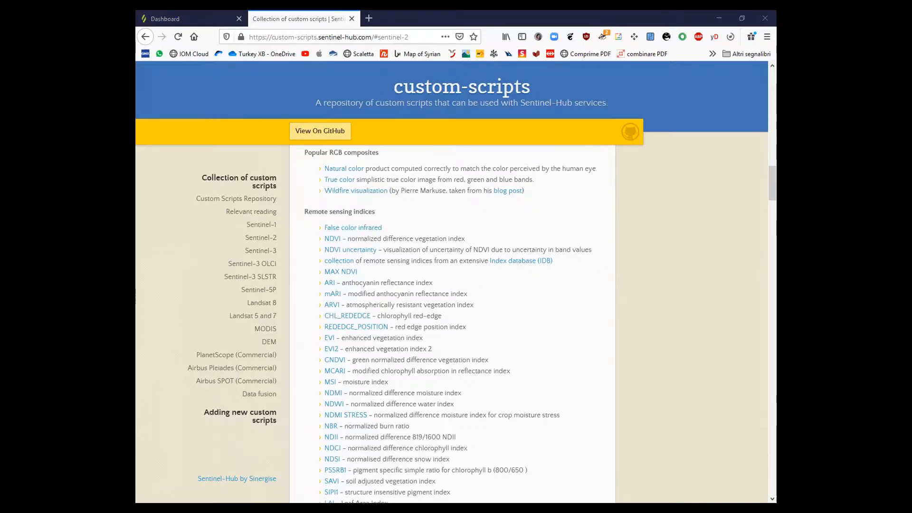
# Open the Water In Wetlands Index (WIW) script page from the marine and other water bodies environment algorithms.
pyautogui.scroll(-5, 450, 354)
pyautogui.scroll(-3, 450, 354)
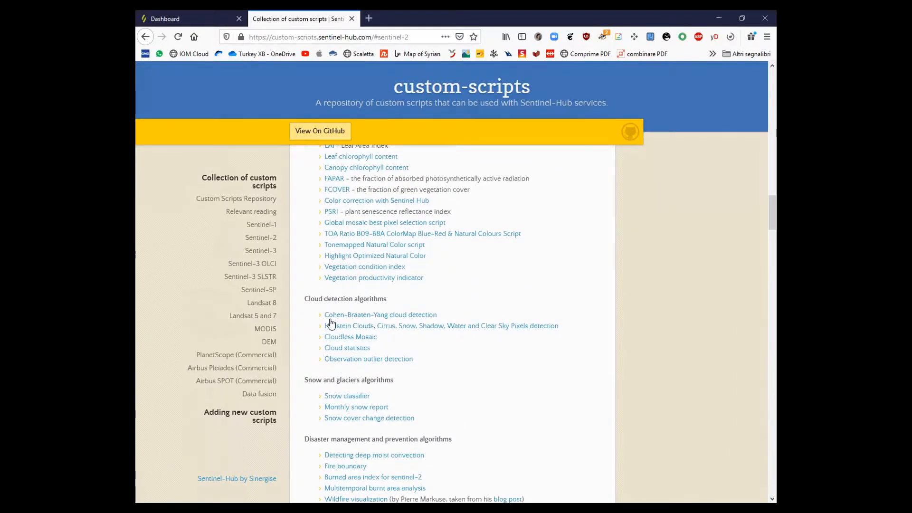
pyautogui.scroll(-2, 363, 310)
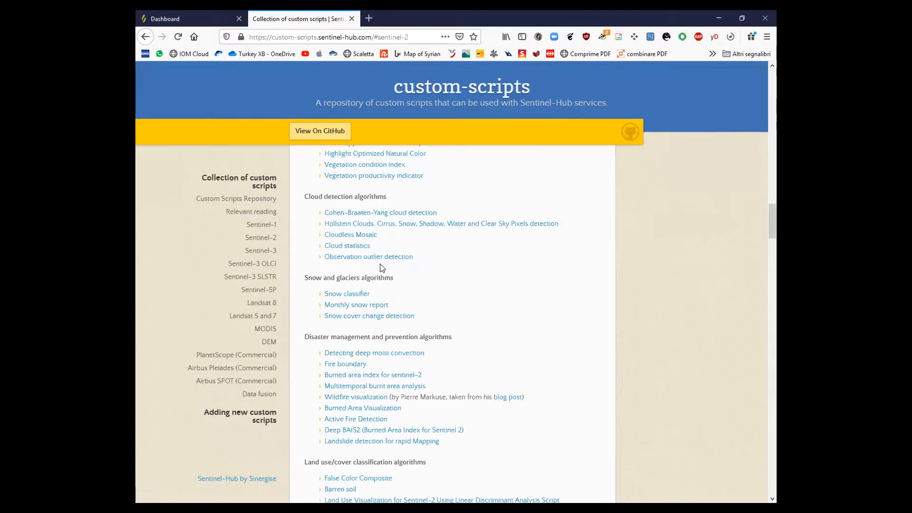
pyautogui.scroll(-2, 380, 264)
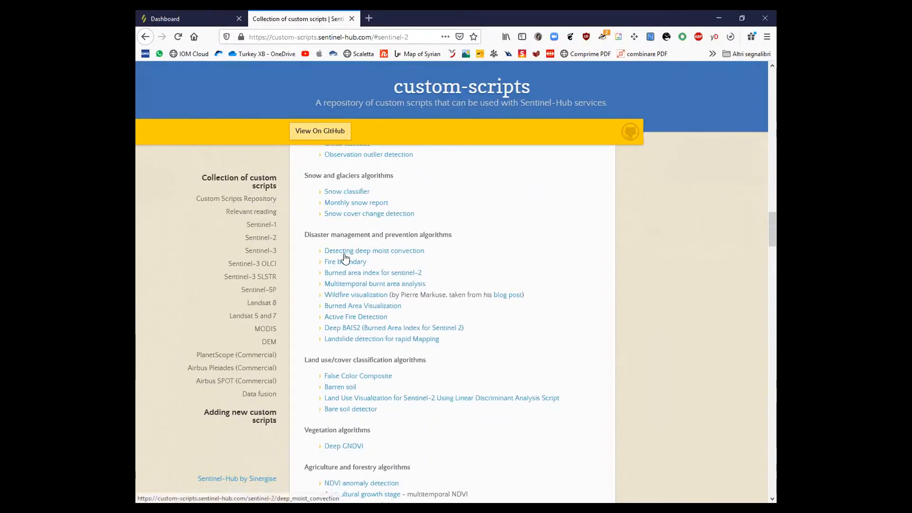
pyautogui.scroll(-1, 363, 262)
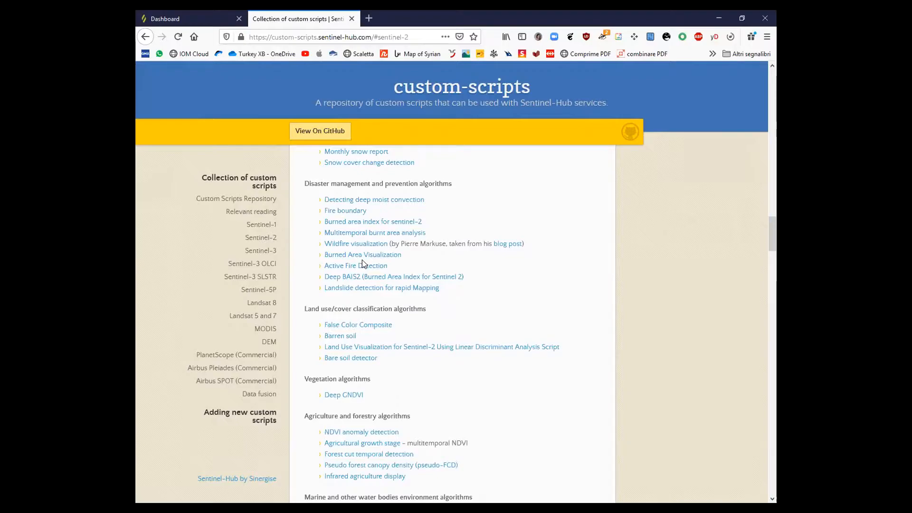
pyautogui.scroll(-3, 363, 260)
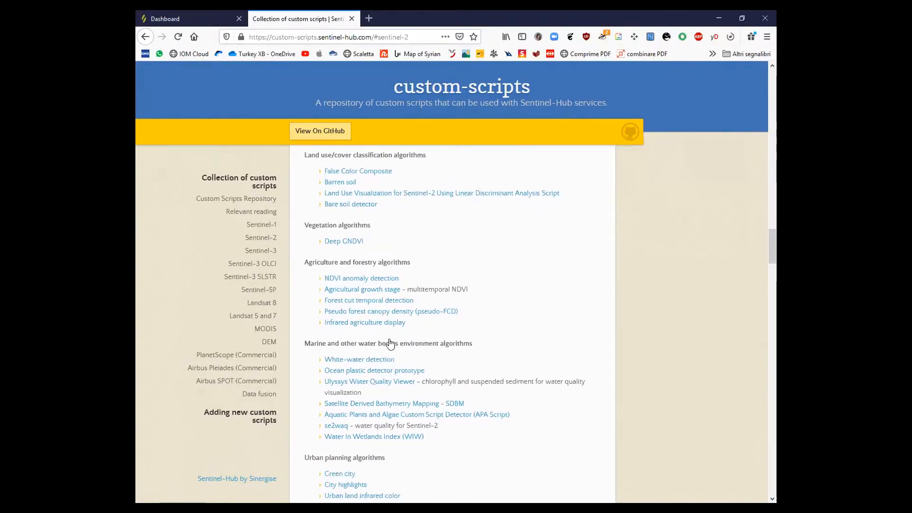
pyautogui.scroll(-1, 389, 338)
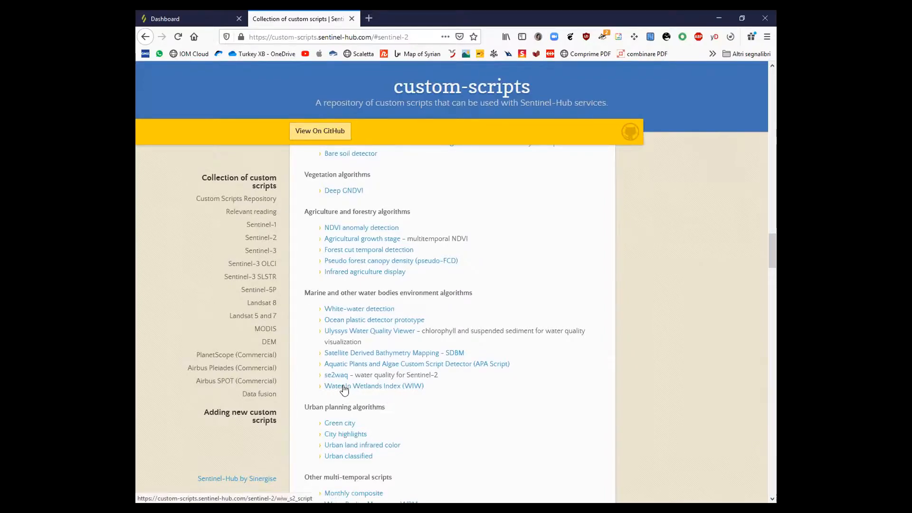
pyautogui.click(386, 387)
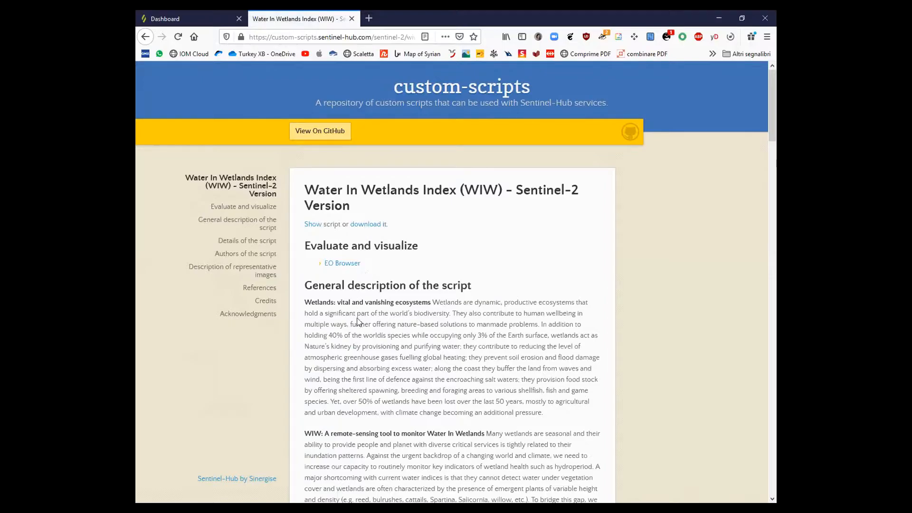
# Examine the Water In Wetlands Index page for the script's description, band thresholds, applicability, limitations and representative images.
pyautogui.scroll(-3, 357, 322)
pyautogui.scroll(1, 363, 361)
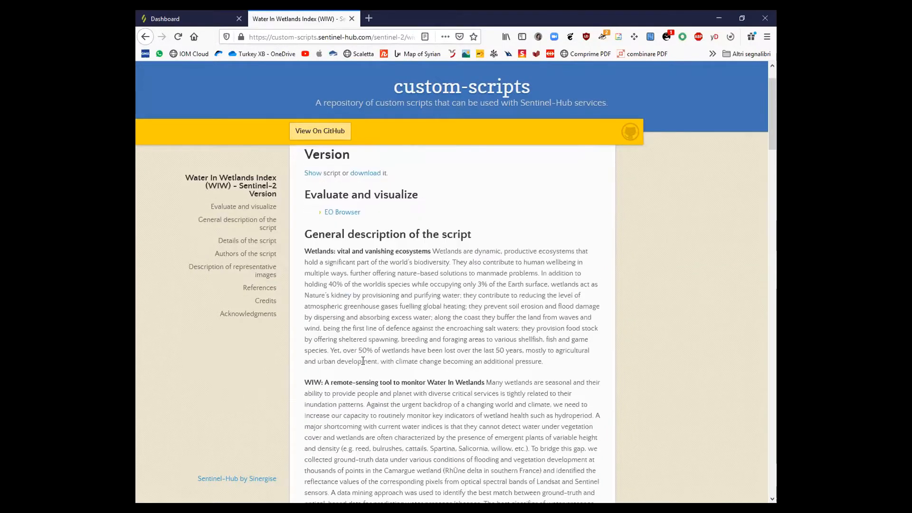
pyautogui.scroll(-2, 363, 361)
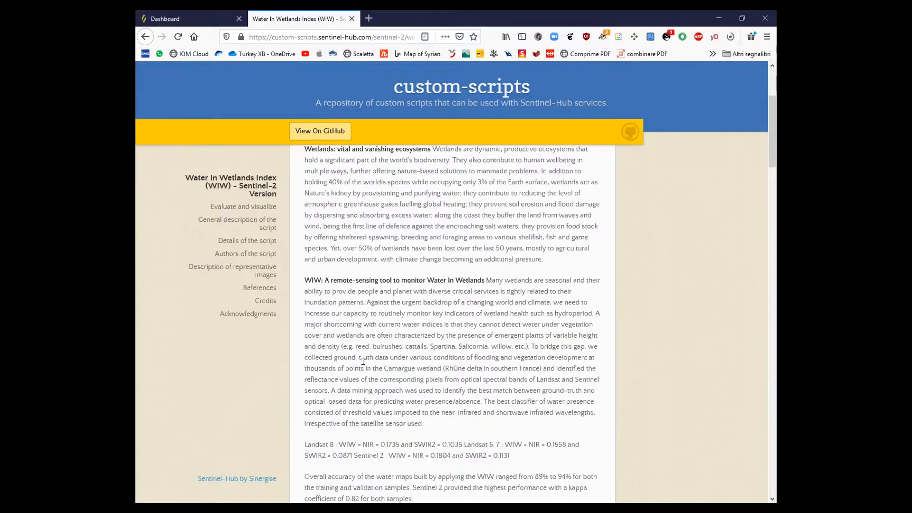
pyautogui.scroll(-2, 363, 361)
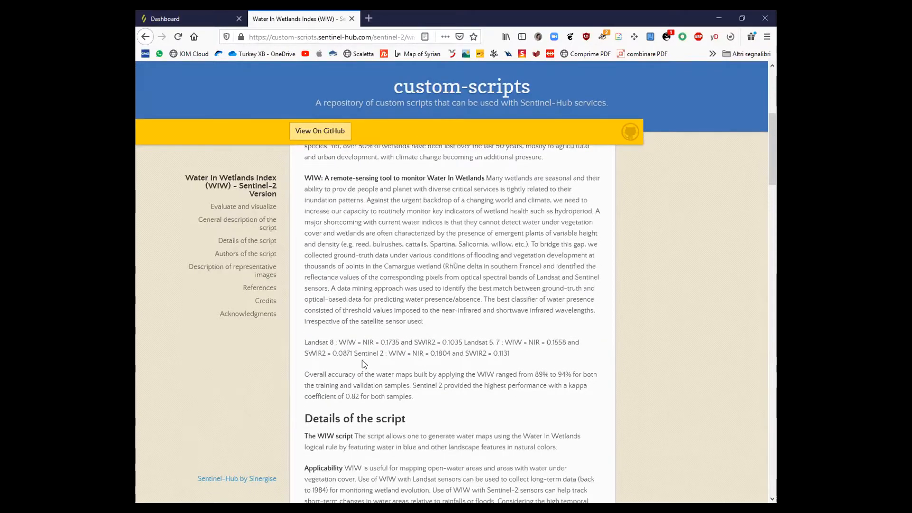
pyautogui.scroll(-1, 364, 364)
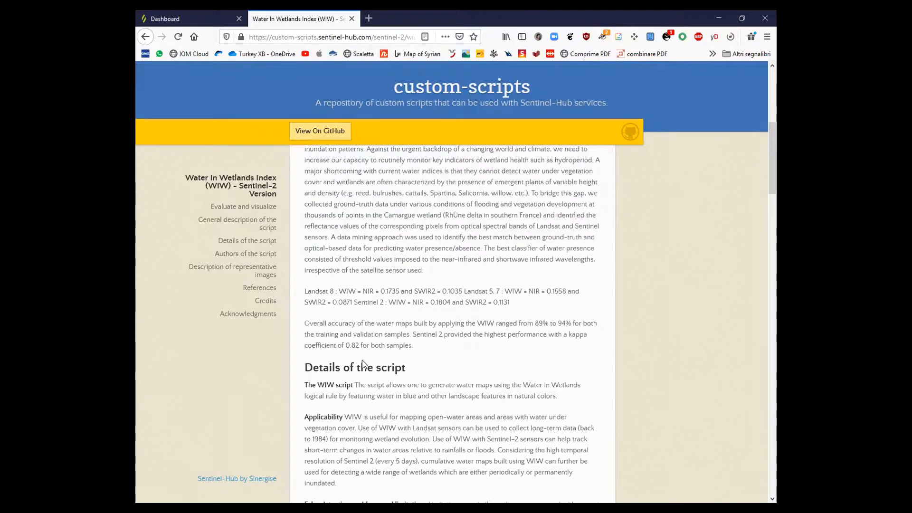
pyautogui.scroll(-2, 363, 364)
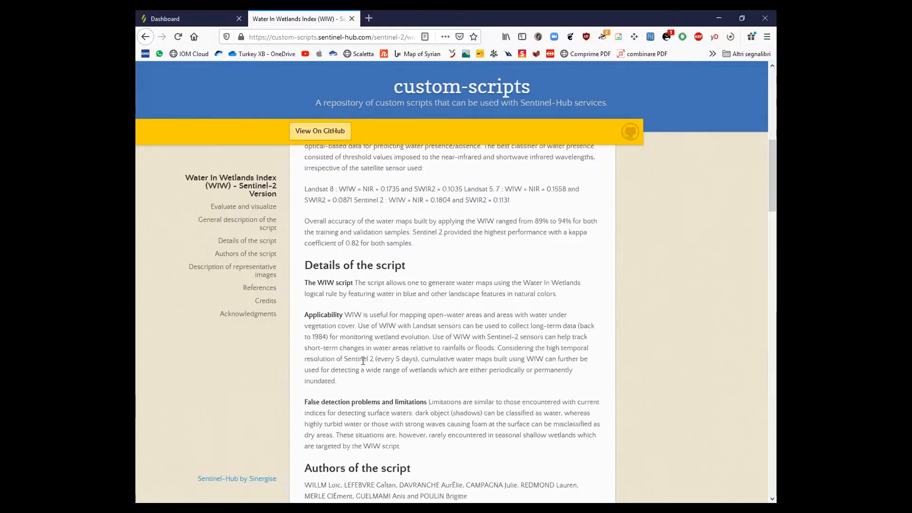
pyautogui.scroll(-2, 363, 362)
pyautogui.scroll(-7, 363, 361)
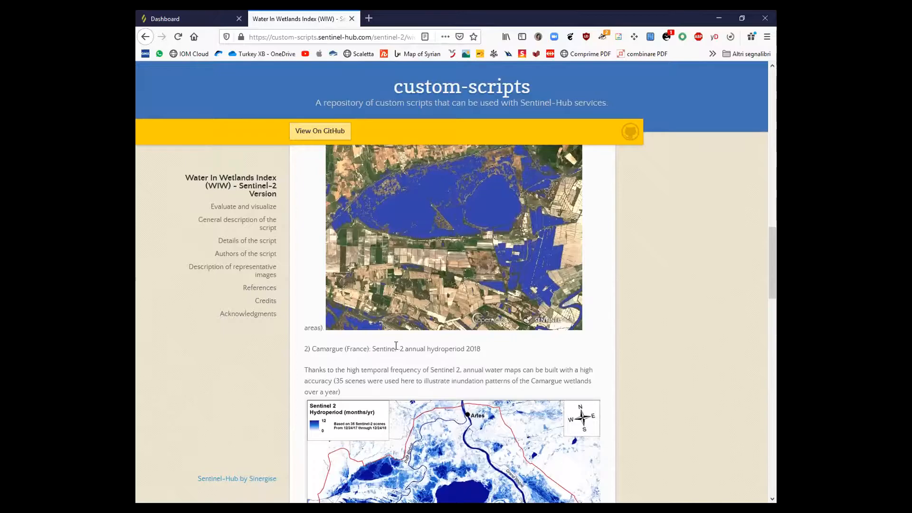
pyautogui.scroll(3, 401, 309)
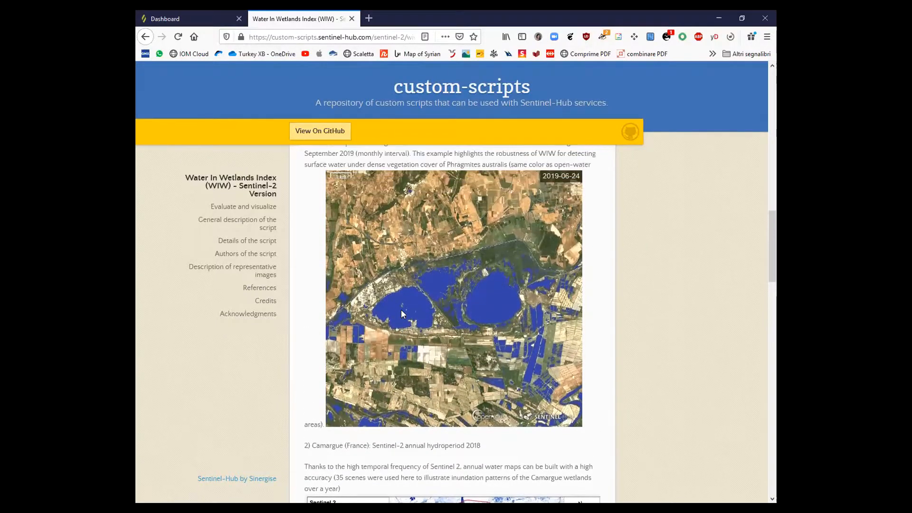
pyautogui.scroll(2, 400, 310)
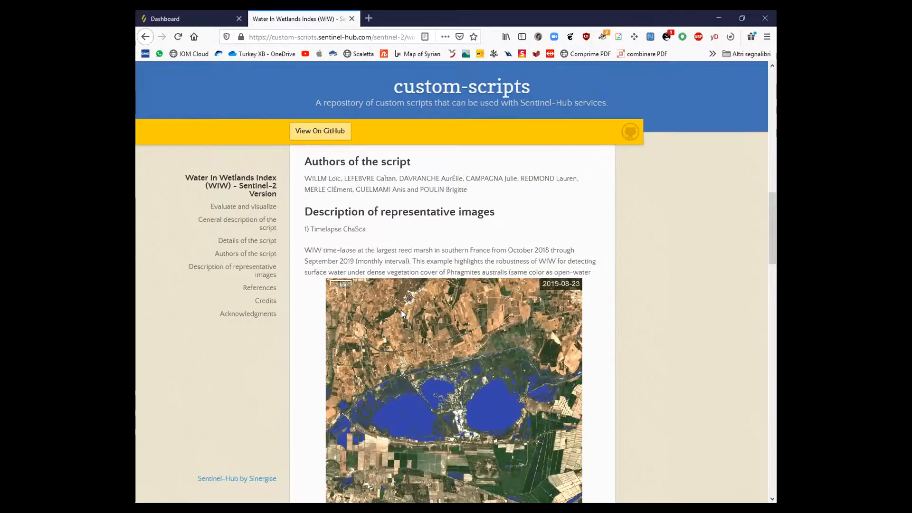
pyautogui.scroll(1, 412, 340)
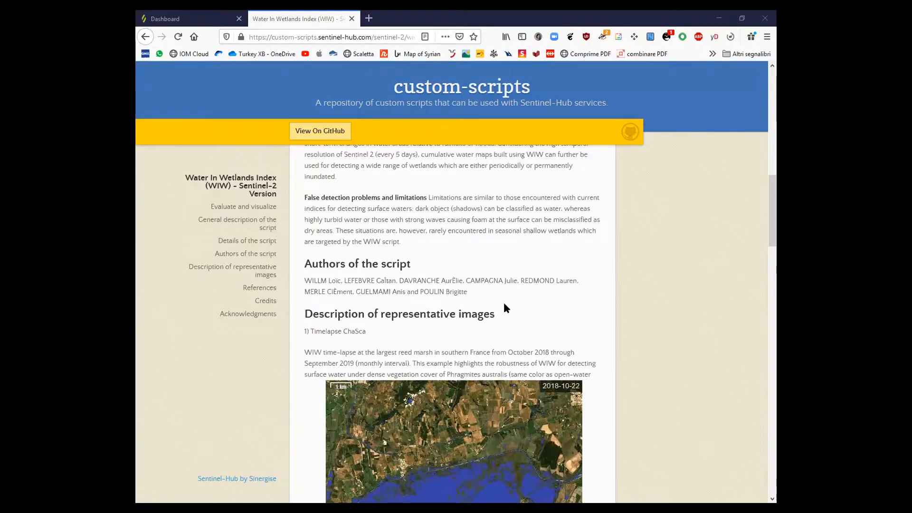
pyautogui.scroll(6, 504, 308)
pyautogui.scroll(6, 504, 303)
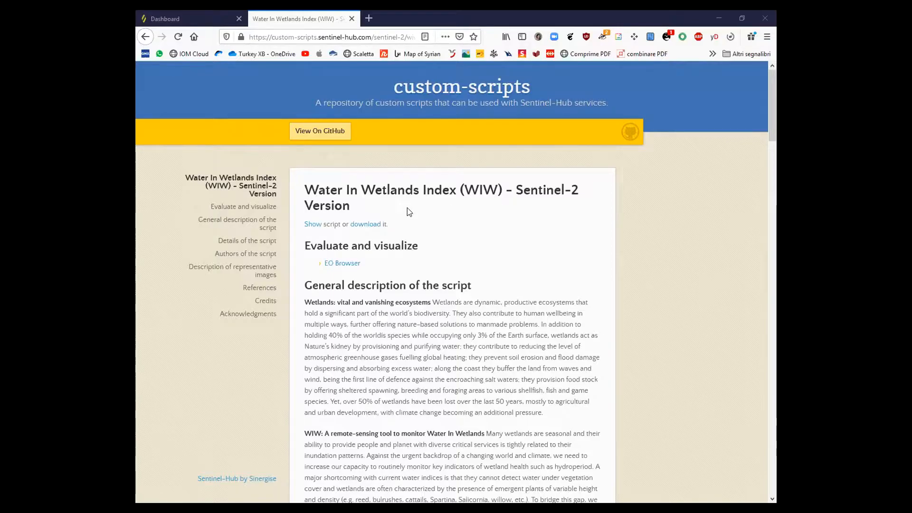
# Open the Water In Wetlands Index script's source code and copy all of it.
pyautogui.click(369, 225)
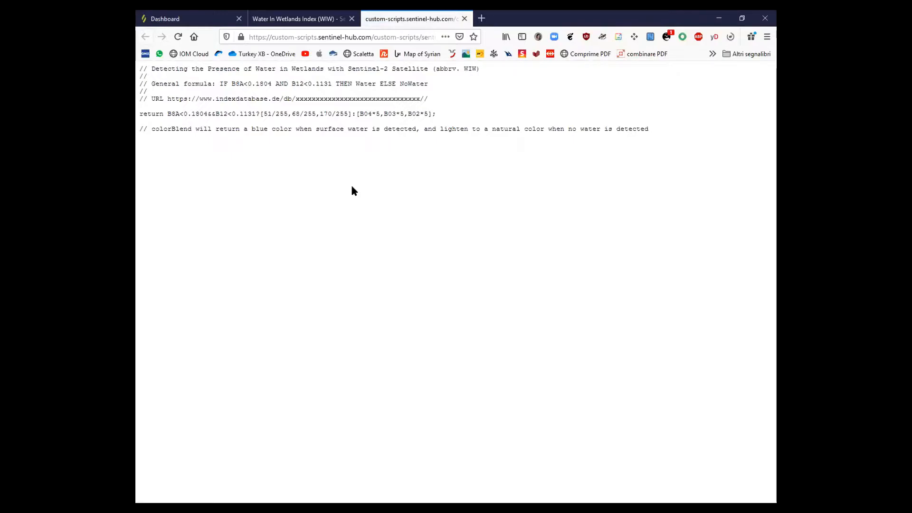
pyautogui.moveTo(140, 98); pyautogui.dragTo(259, 98)
pyautogui.rightClick(245, 103)
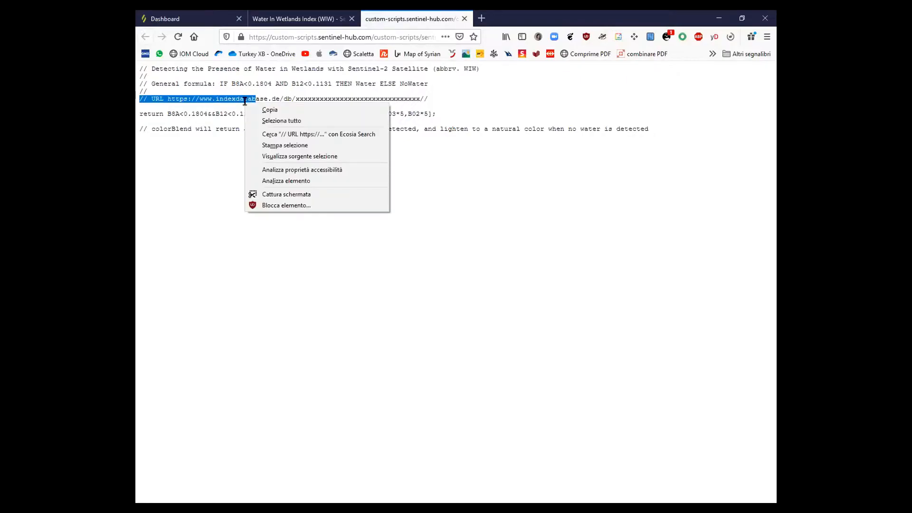
pyautogui.click(268, 125)
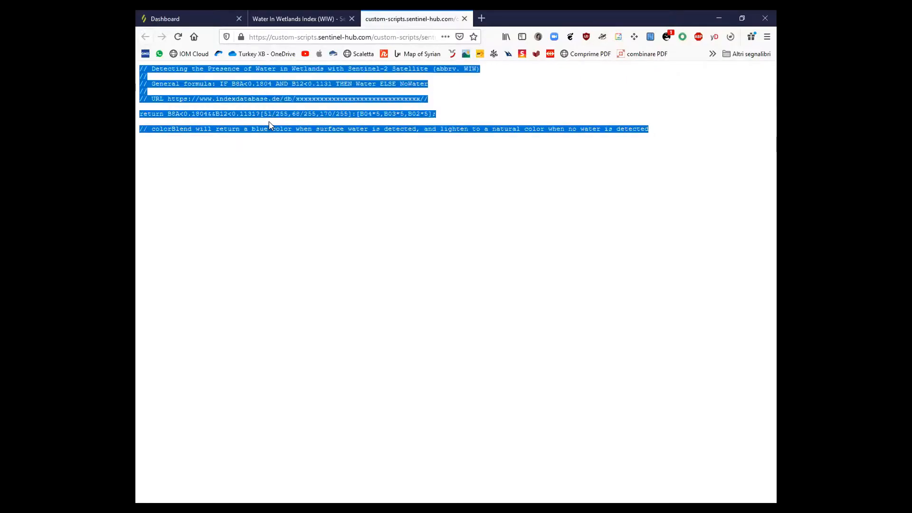
pyautogui.rightClick(272, 115)
pyautogui.click(295, 123)
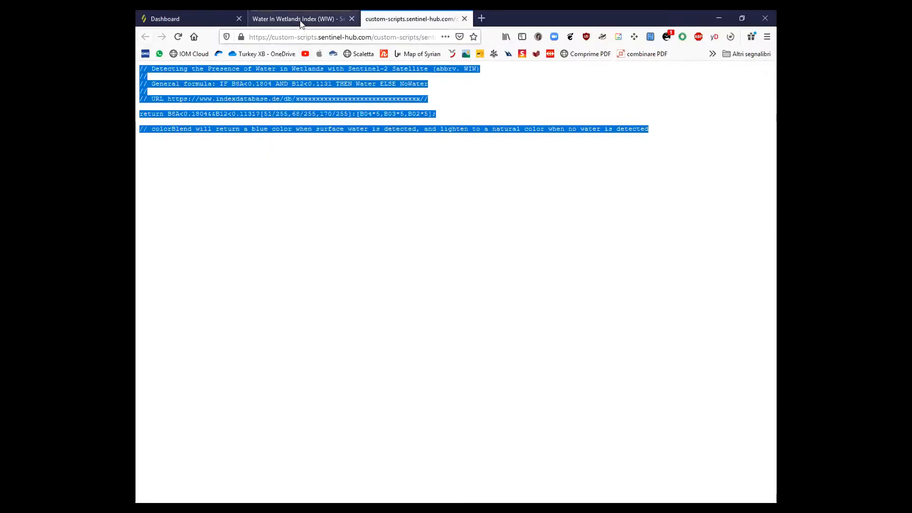
# Return to the Wetness configuration in the Sentinel Hub dashboard and start a new layer named WETLAND_INDEX.
pyautogui.click(191, 17)
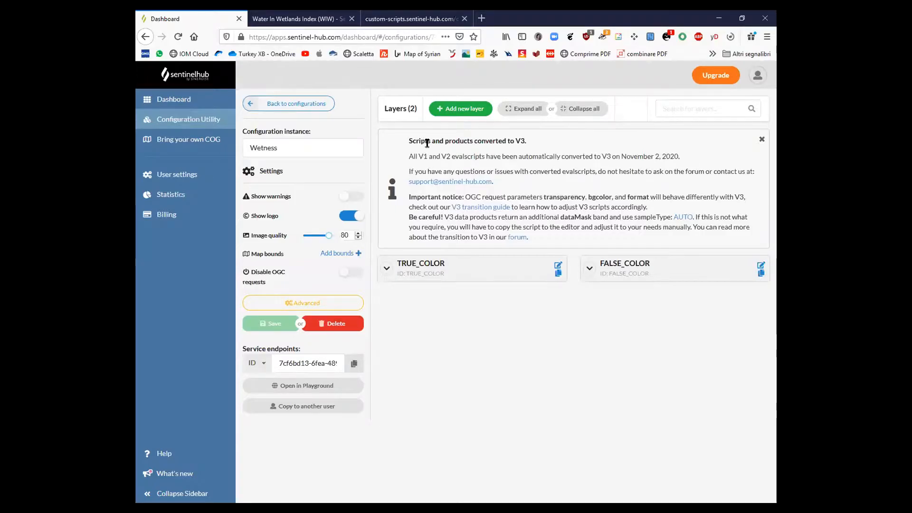
pyautogui.click(458, 110)
pyautogui.click(467, 189)
pyautogui.write('We')
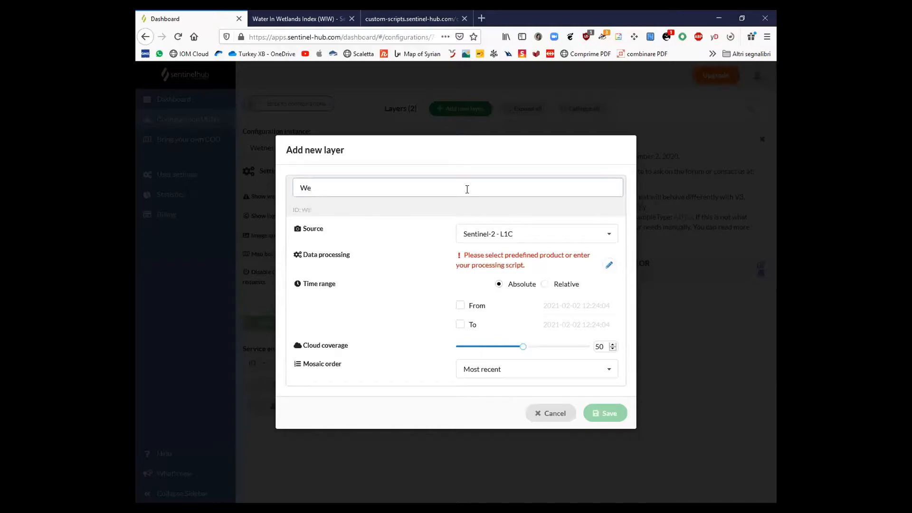
pyautogui.press('BackSpace')
pyautogui.write('ETLAND_INDEX')
# Set the copied wetland script as the WETLAND_INDEX layer's custom data processing and save the layer.
pyautogui.click(609, 265)
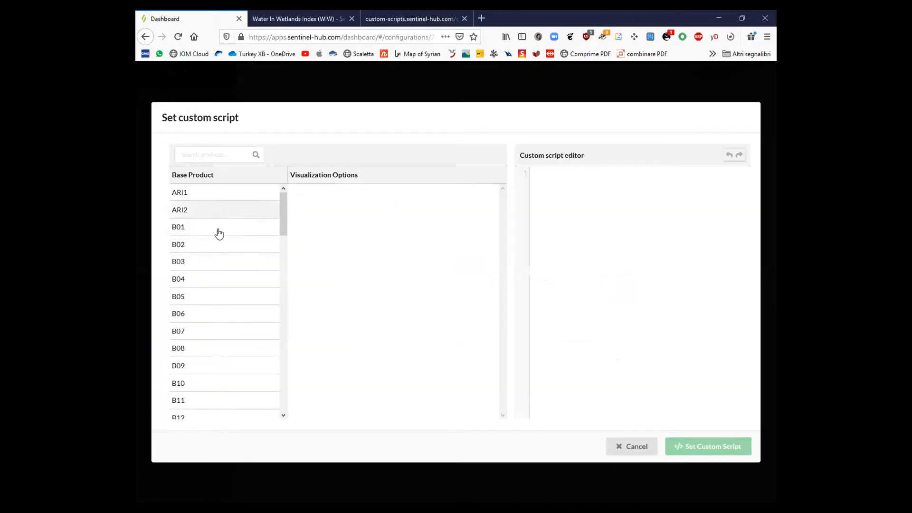
pyautogui.click(571, 251)
pyautogui.rightClick(571, 251)
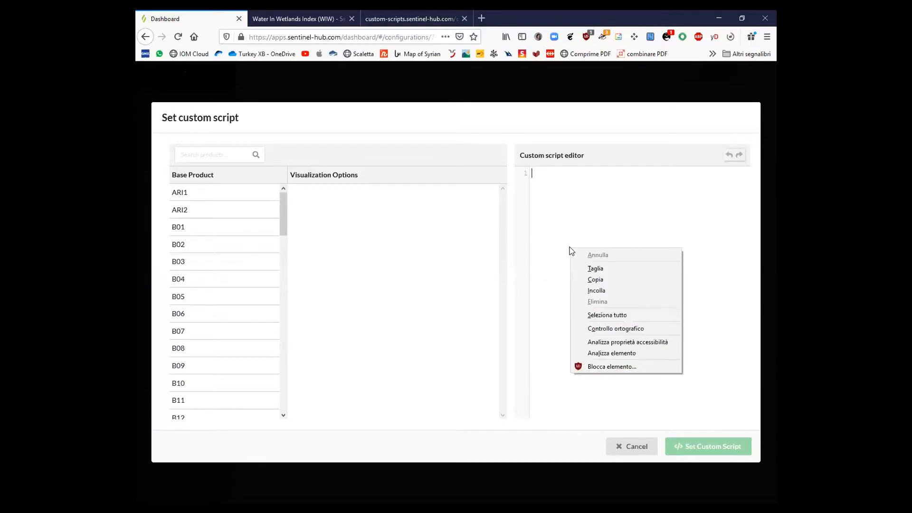
pyautogui.click(591, 289)
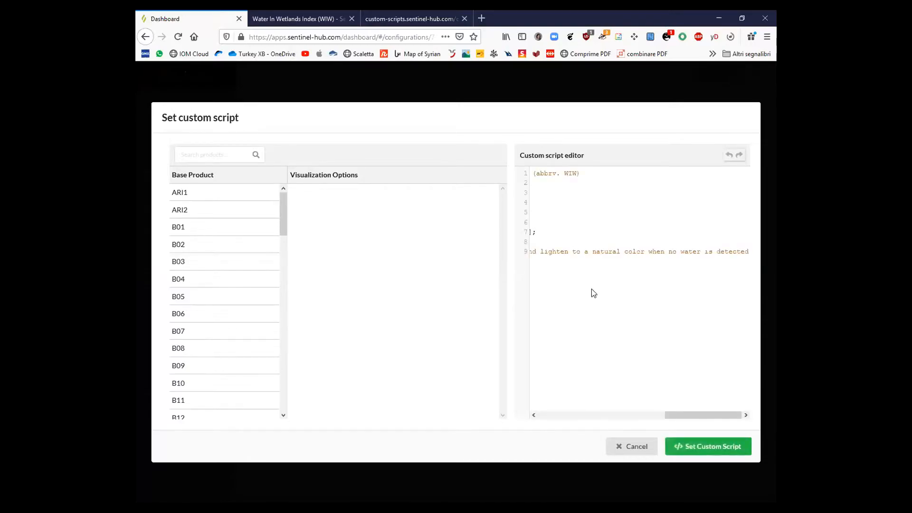
pyautogui.click(709, 445)
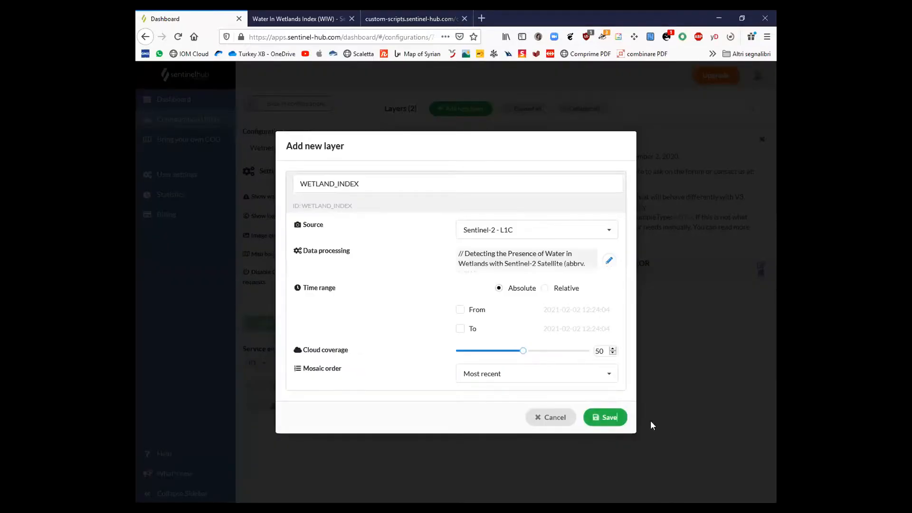
pyautogui.click(607, 418)
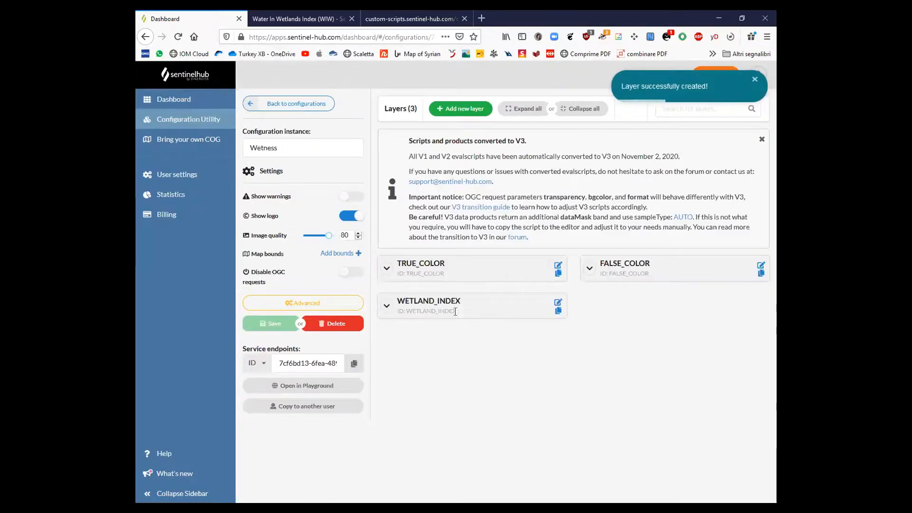
# Go back from the Water In Wetlands Index page to the repository's list of Sentinel-2 custom scripts.
pyautogui.click(395, 19)
pyautogui.click(331, 23)
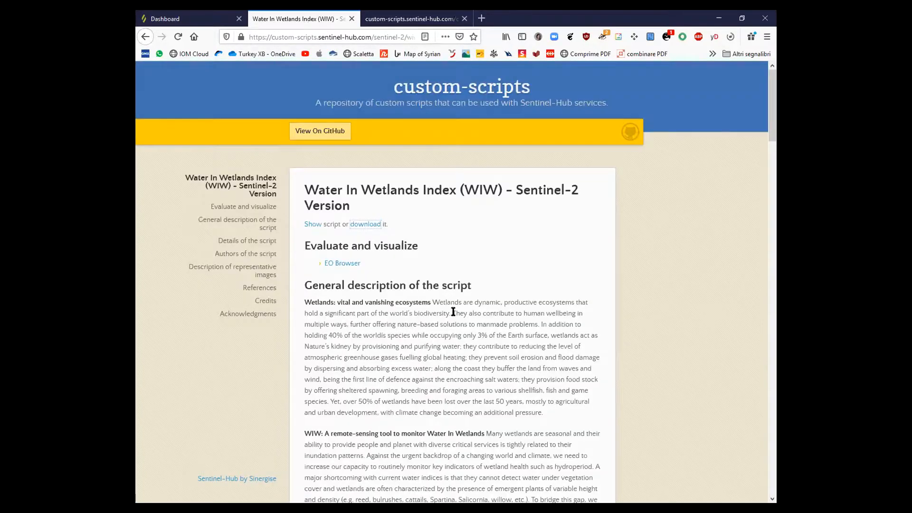
pyautogui.click(146, 38)
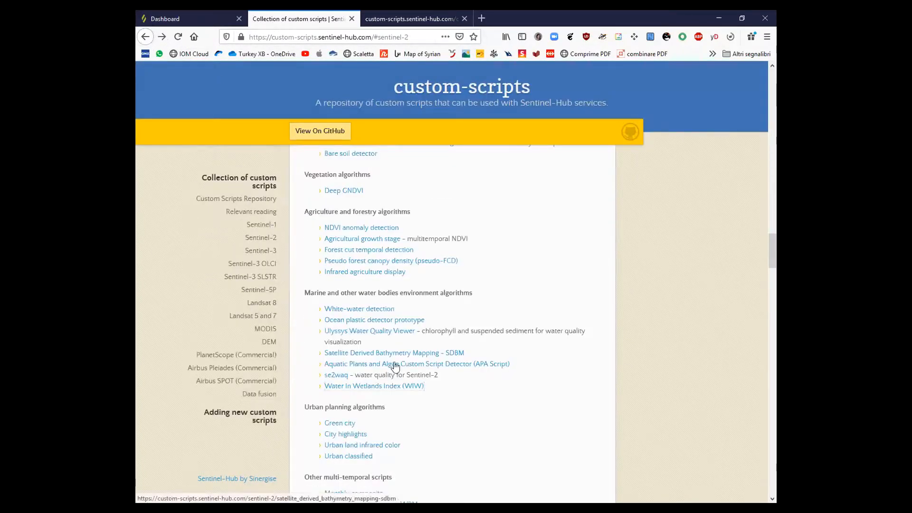
# Open the Natural color product page from the Popular RGB composites in the Sentinel-2 script list and look through it.
pyautogui.scroll(3, 395, 363)
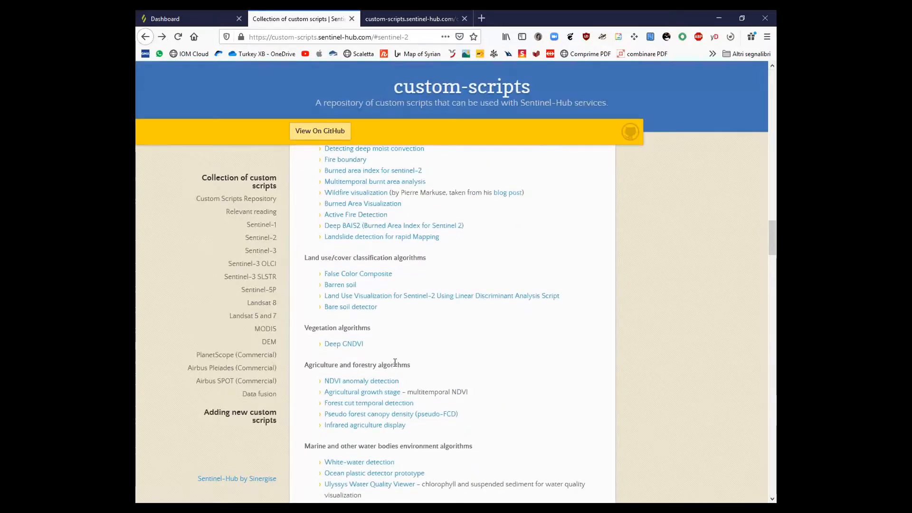
pyautogui.scroll(1, 395, 364)
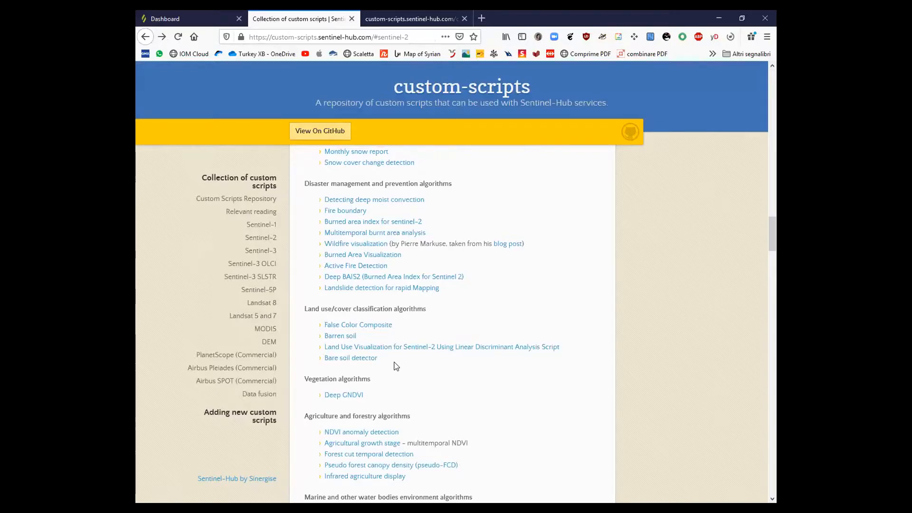
pyautogui.scroll(1, 395, 365)
pyautogui.scroll(5, 396, 365)
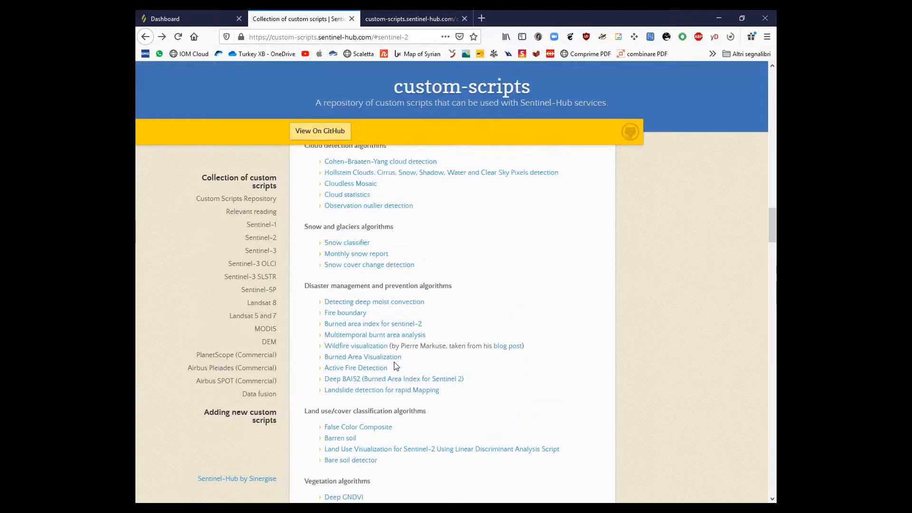
pyautogui.scroll(10, 395, 365)
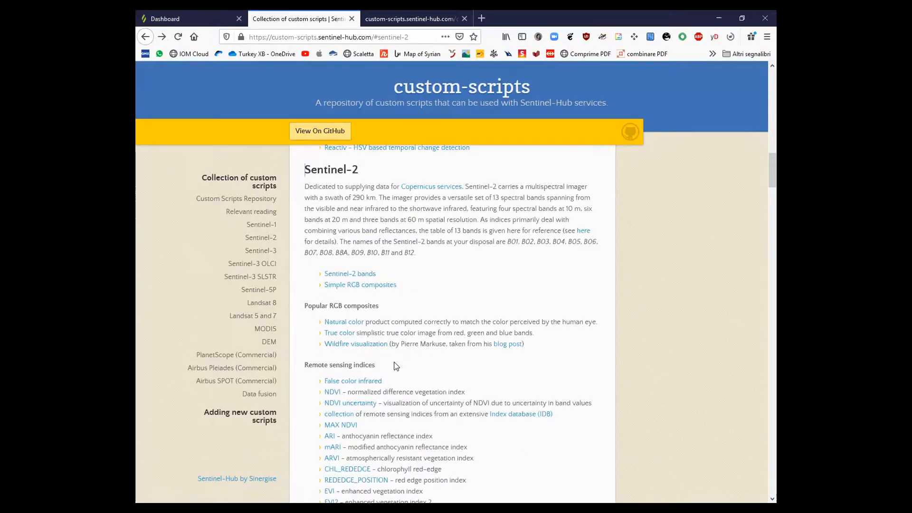
pyautogui.click(345, 322)
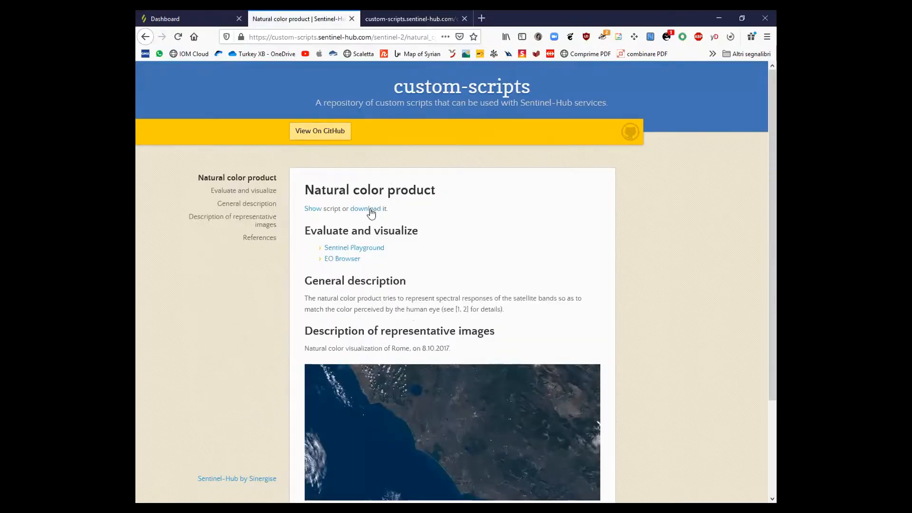
pyautogui.scroll(-3, 436, 426)
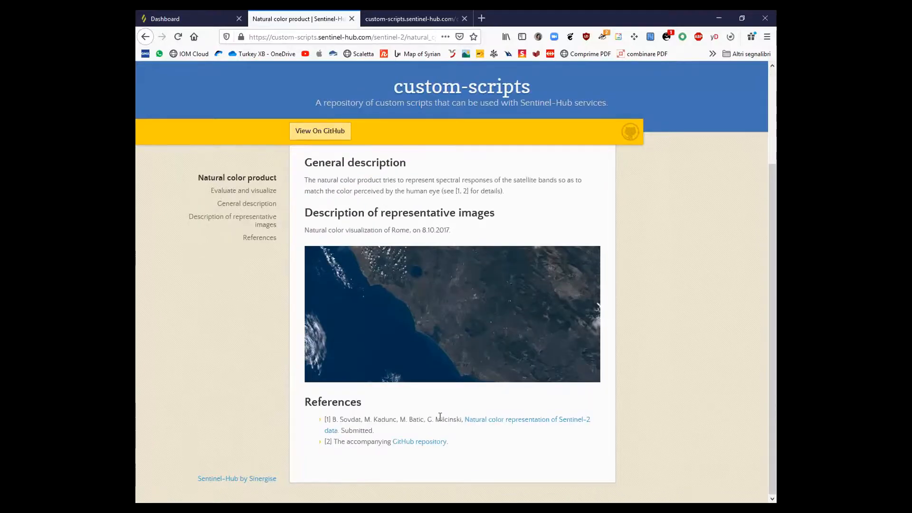
pyautogui.scroll(3, 440, 416)
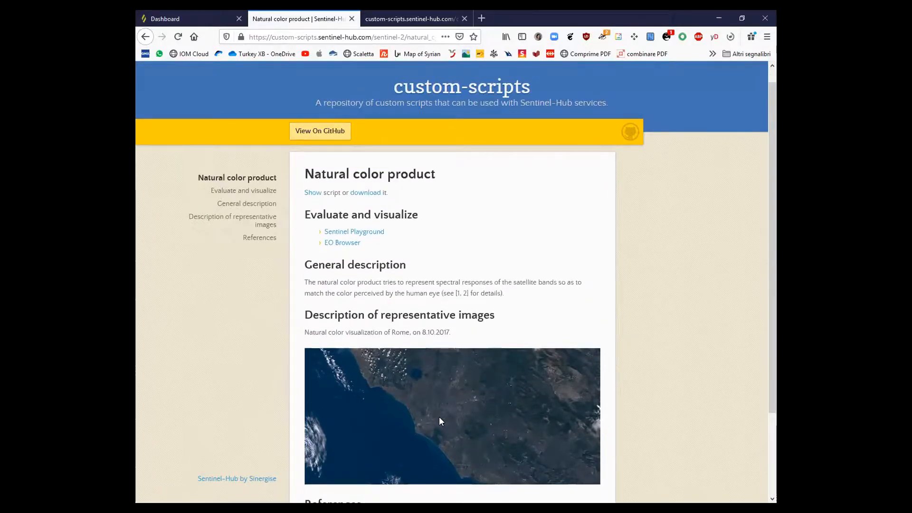
# Open the Natural color script's source code and copy all of it.
pyautogui.click(364, 194)
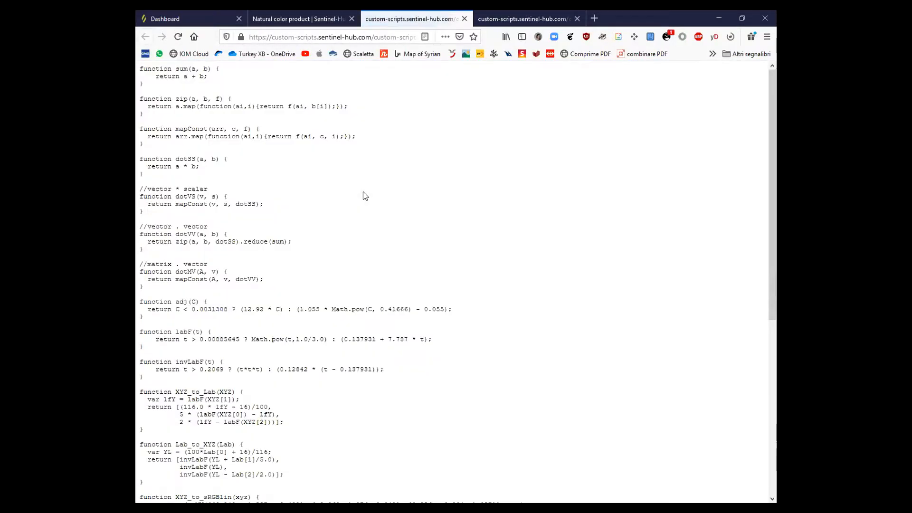
pyautogui.scroll(-8, 378, 268)
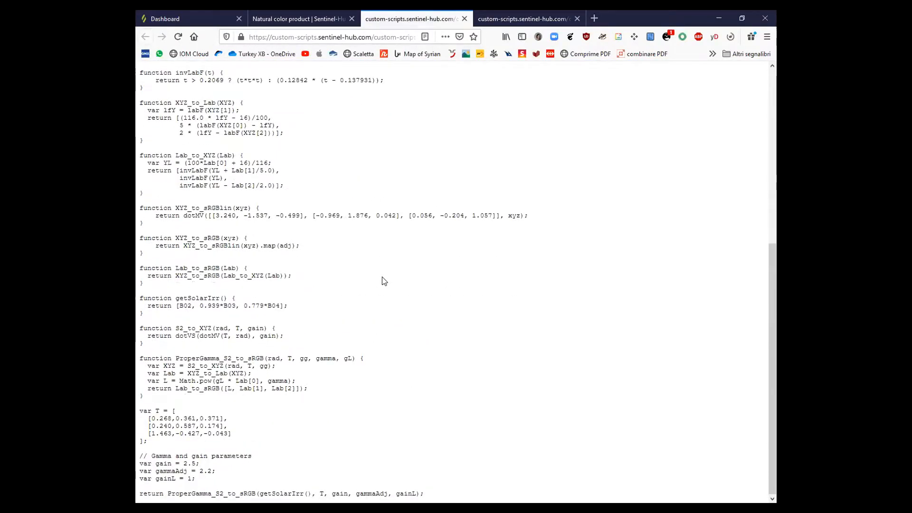
pyautogui.scroll(5, 381, 280)
pyautogui.moveTo(244, 254); pyautogui.dragTo(308, 260)
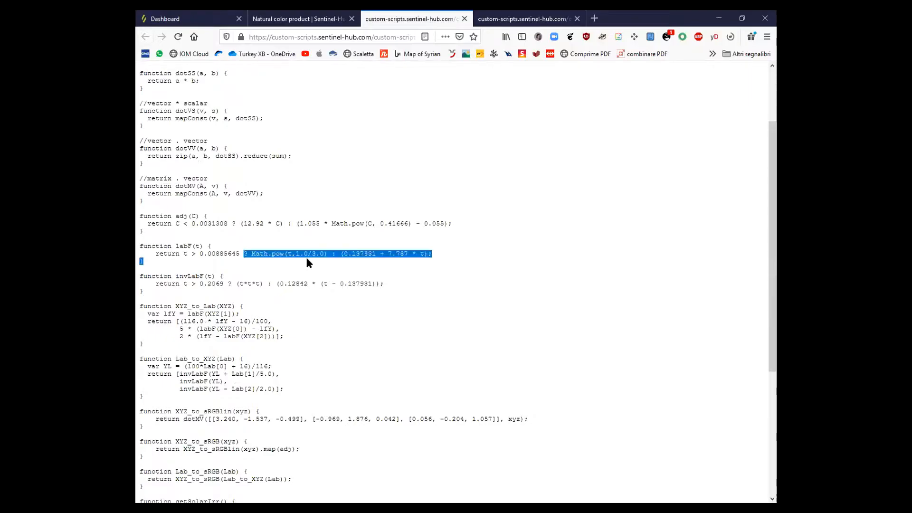
pyautogui.rightClick(286, 255)
pyautogui.click(306, 274)
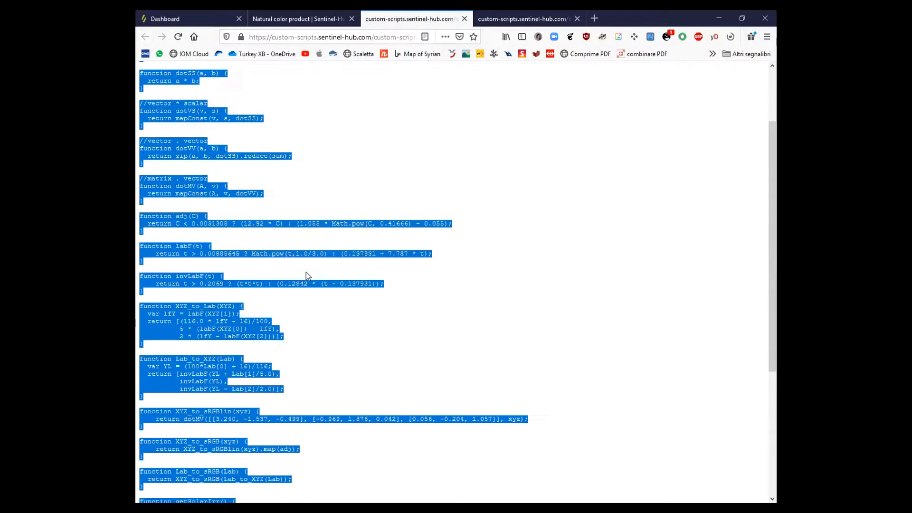
pyautogui.rightClick(184, 218)
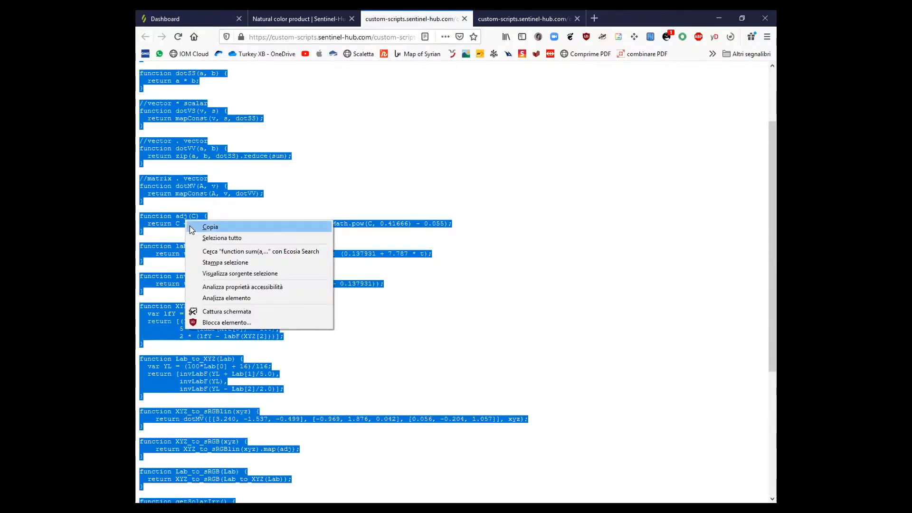
pyautogui.click(191, 226)
# Return to the Wetness configuration in the Sentinel Hub dashboard and start a new layer named NATURAL_COLOR.
pyautogui.click(177, 19)
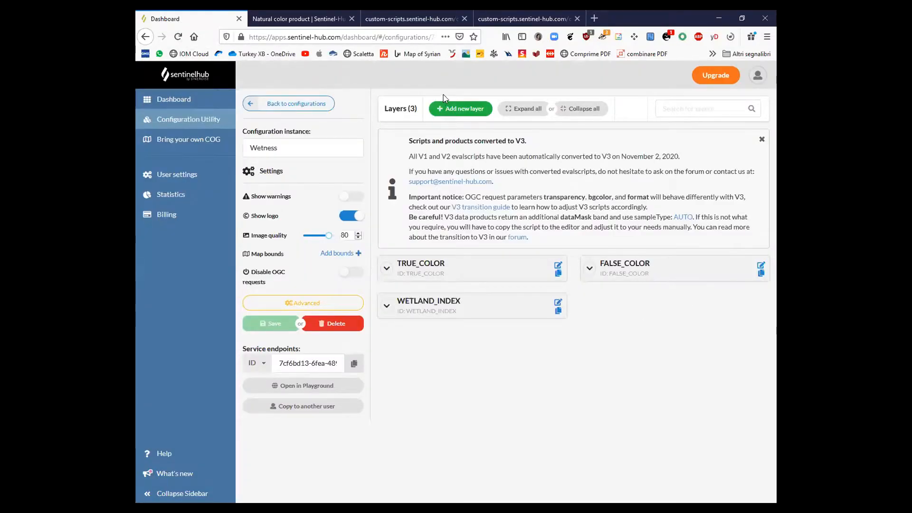
pyautogui.click(455, 109)
pyautogui.click(487, 191)
pyautogui.hotkey('ctrl', 'v')
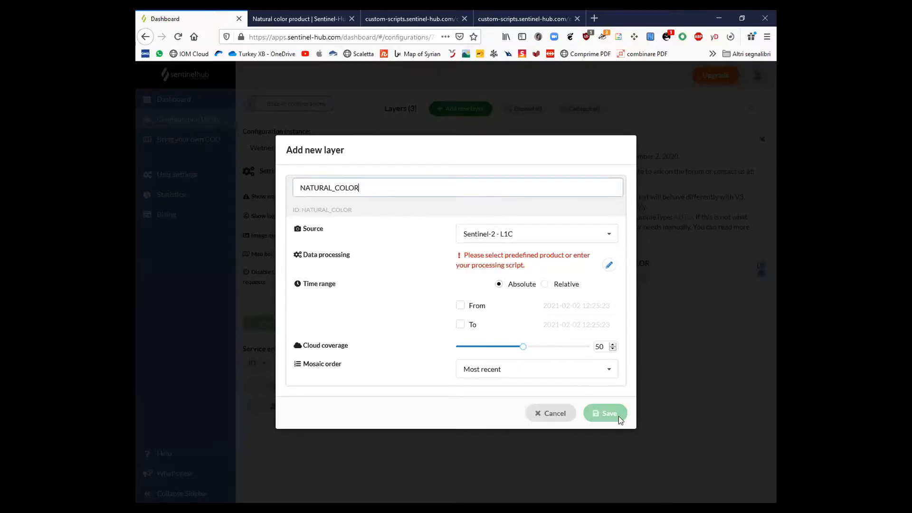
# Set the copied script as the NATURAL_COLOR layer's custom data processing, save the layer and return to the configurations list.
pyautogui.click(608, 265)
pyautogui.rightClick(606, 263)
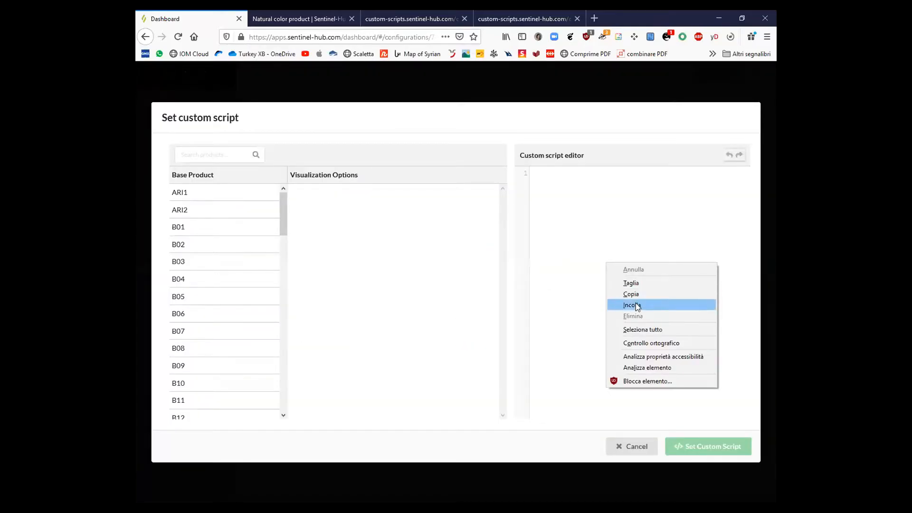
pyautogui.click(635, 305)
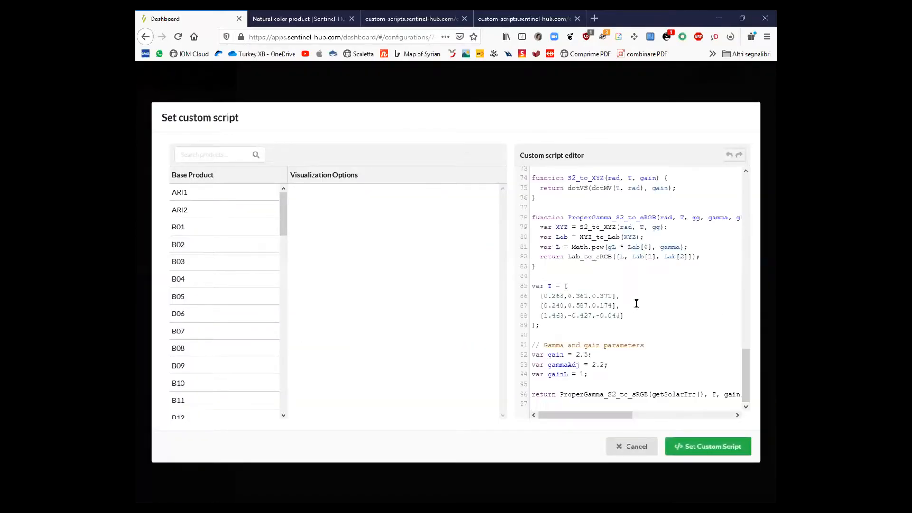
pyautogui.click(706, 445)
pyautogui.click(604, 417)
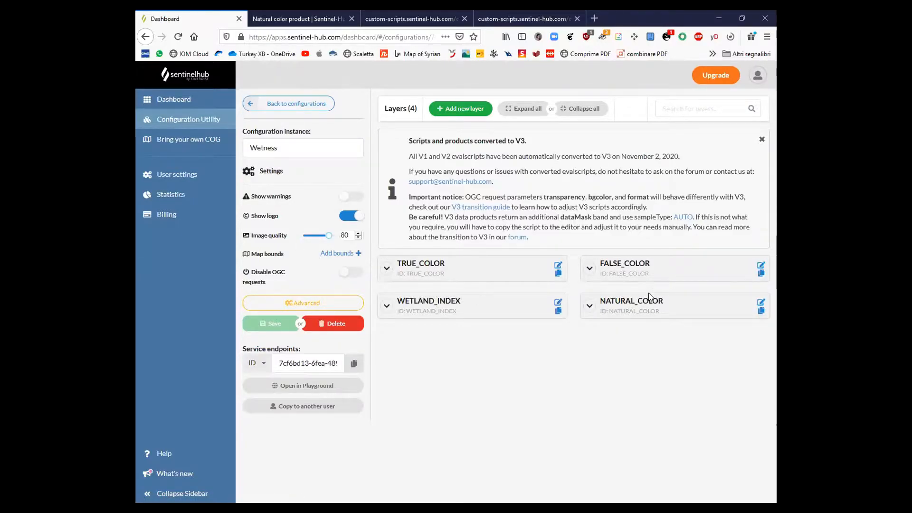
pyautogui.click(287, 106)
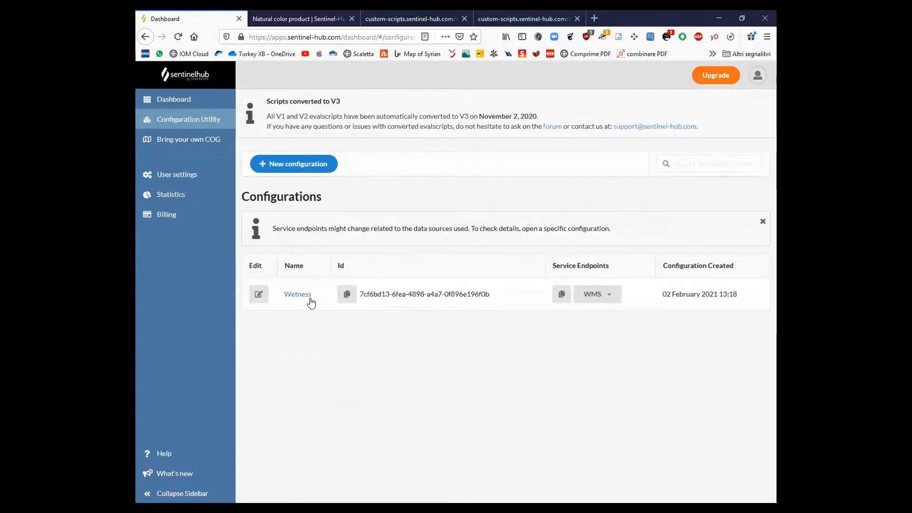
# Switch to QGIS and open the recent project Overview empty form.
pyautogui.press('alt')
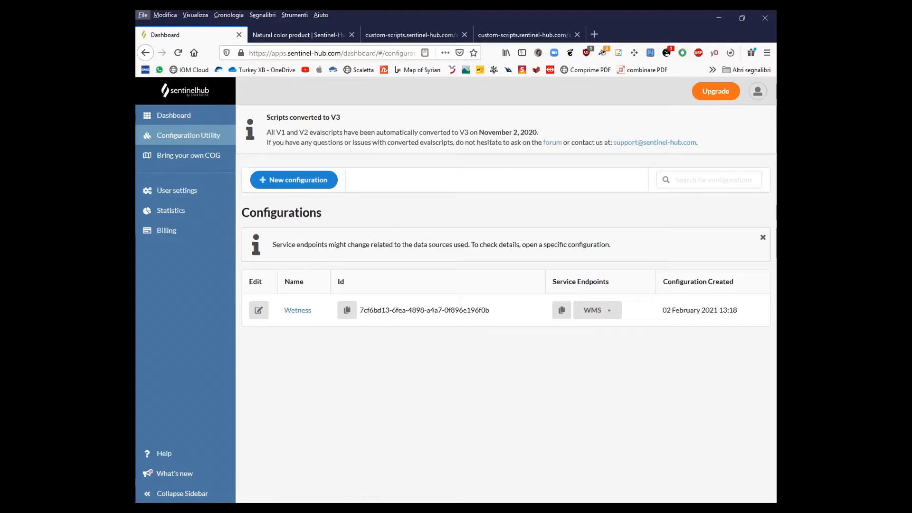
pyautogui.hotkey('alt', 'Tab')
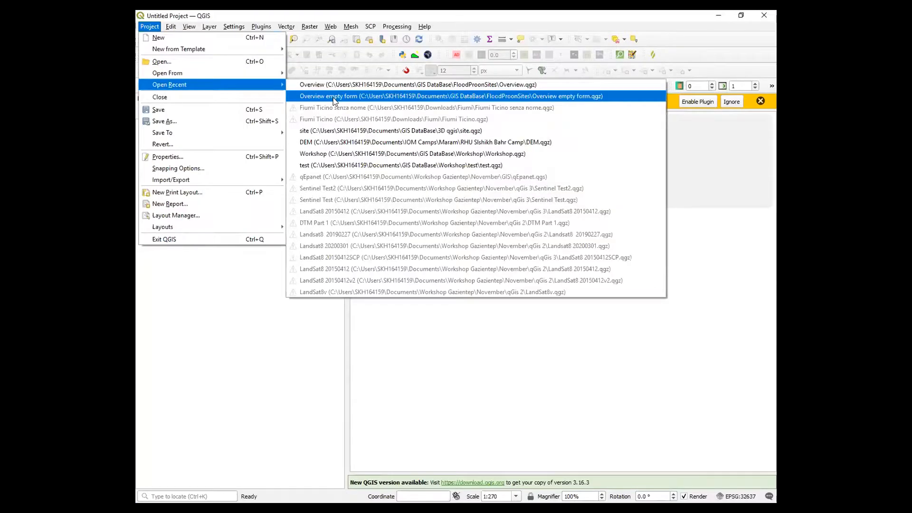
pyautogui.click(332, 95)
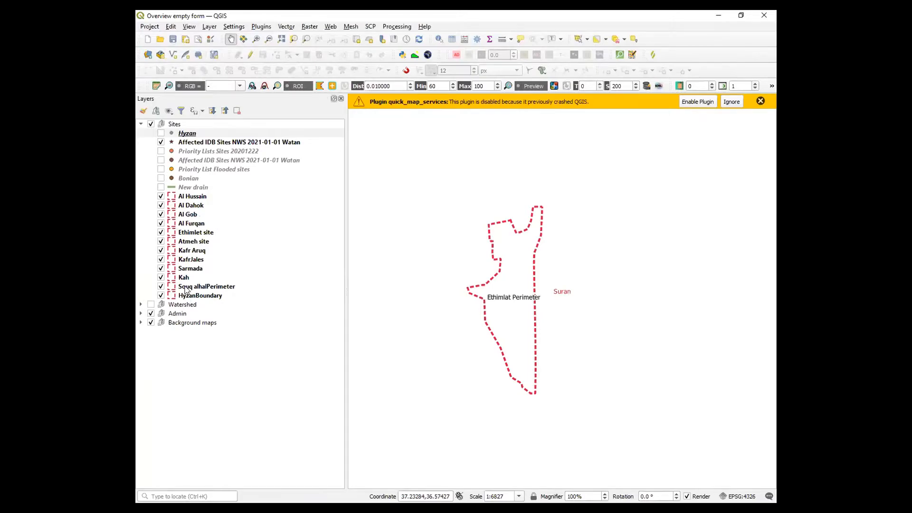
# Show the OpenStreetMap layer from the Background maps group and dismiss the quick_map_services plugin warning.
pyautogui.click(140, 323)
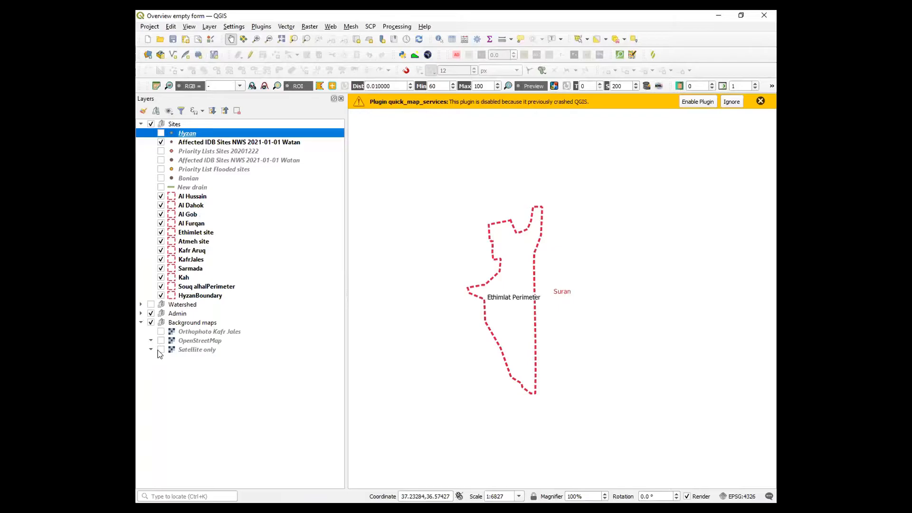
pyautogui.click(160, 340)
pyautogui.scroll(-3, 521, 262)
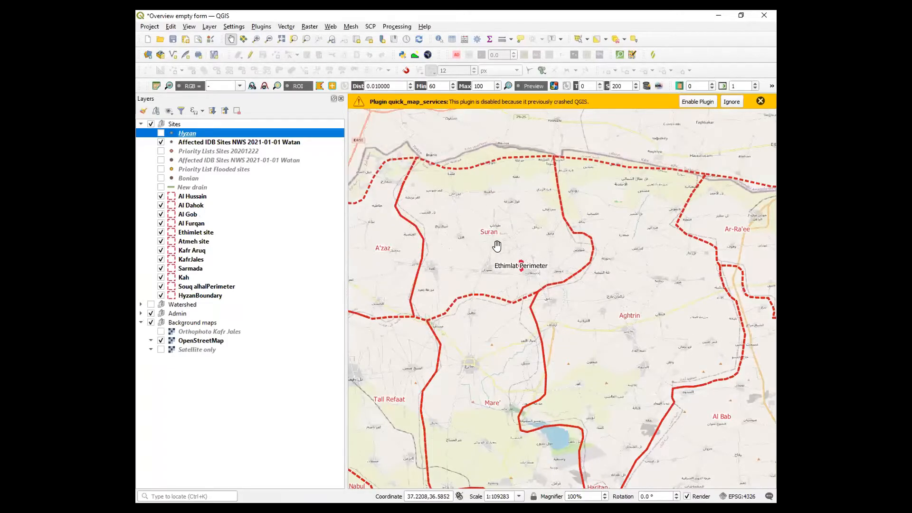
pyautogui.click(760, 101)
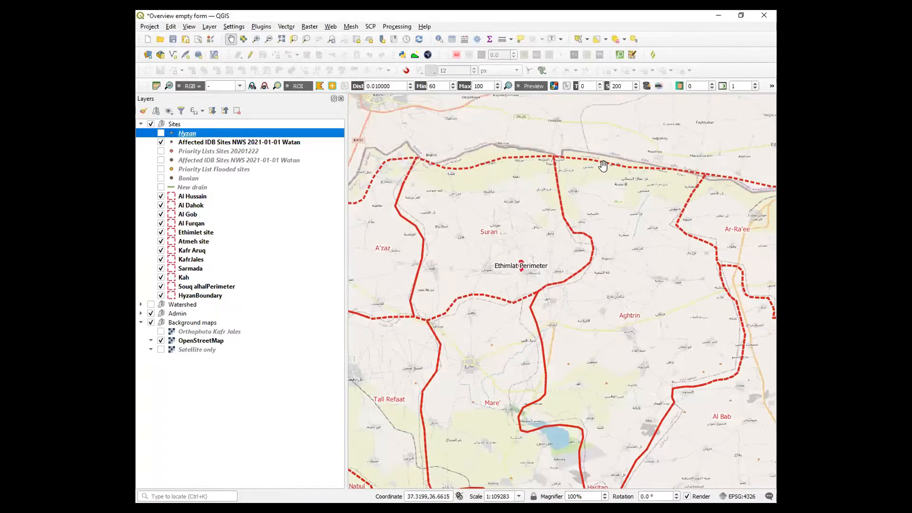
# Search all QGIS plugins for Senti, view the SentinelHub plugin's details and close the plugin manager.
pyautogui.click(265, 27)
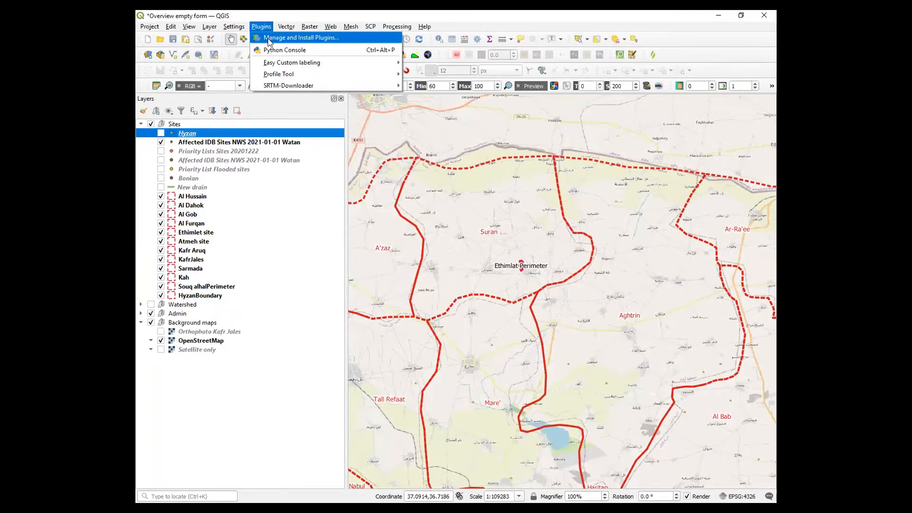
pyautogui.click(269, 38)
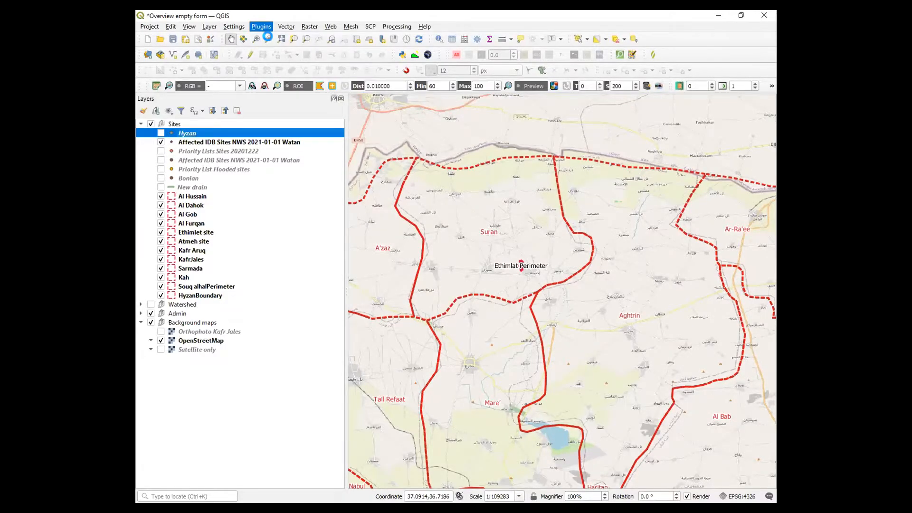
pyautogui.click(252, 149)
pyautogui.click(254, 133)
pyautogui.click(376, 129)
pyautogui.write('Sentinl')
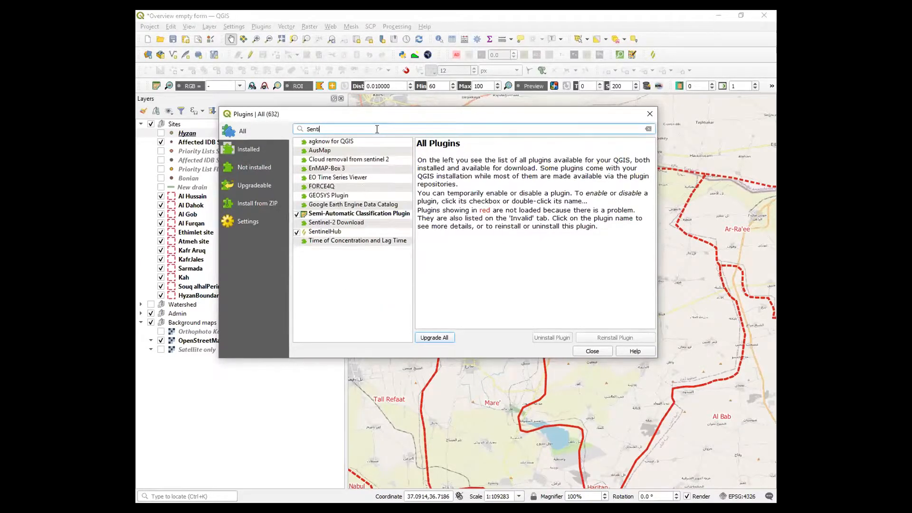
pyautogui.press('BackSpace')
pyautogui.press('BackSpace')
pyautogui.click(324, 233)
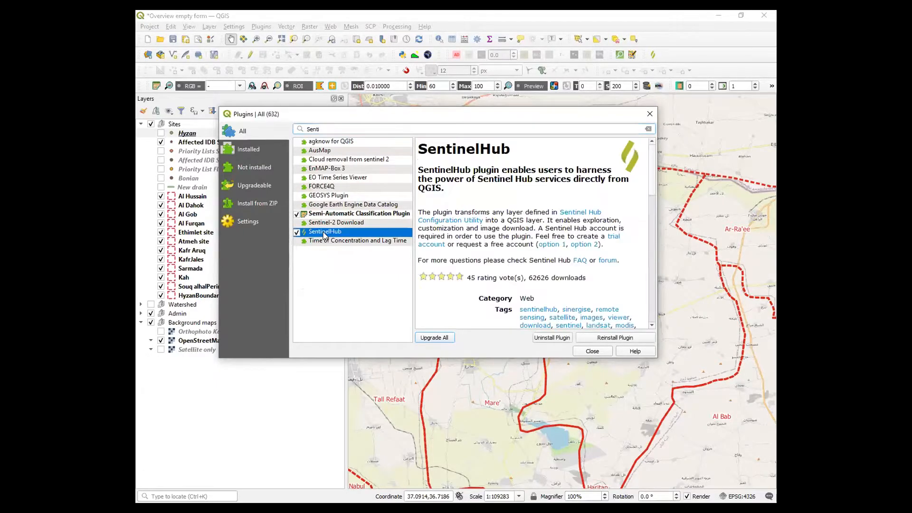
pyautogui.click(592, 354)
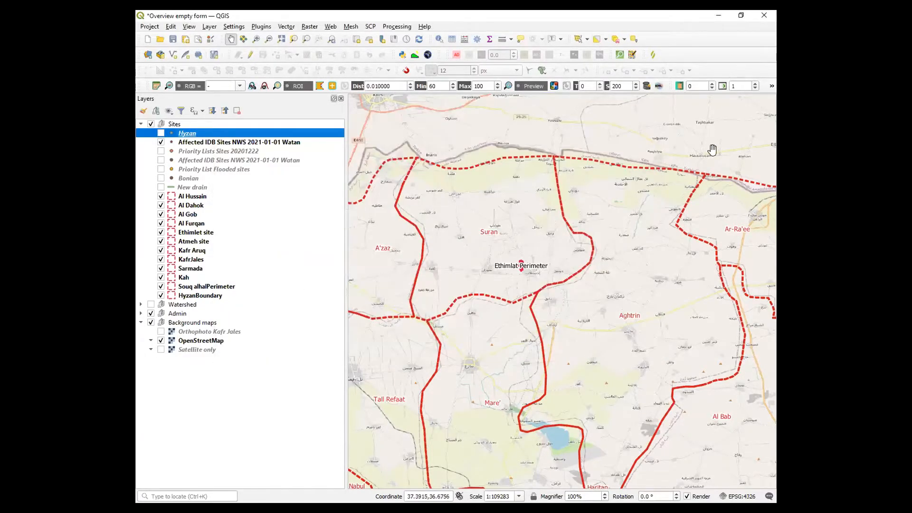
# Look up the SentinelHub plugin among the web tools and launch it.
pyautogui.click(331, 28)
pyautogui.moveTo(339, 49)
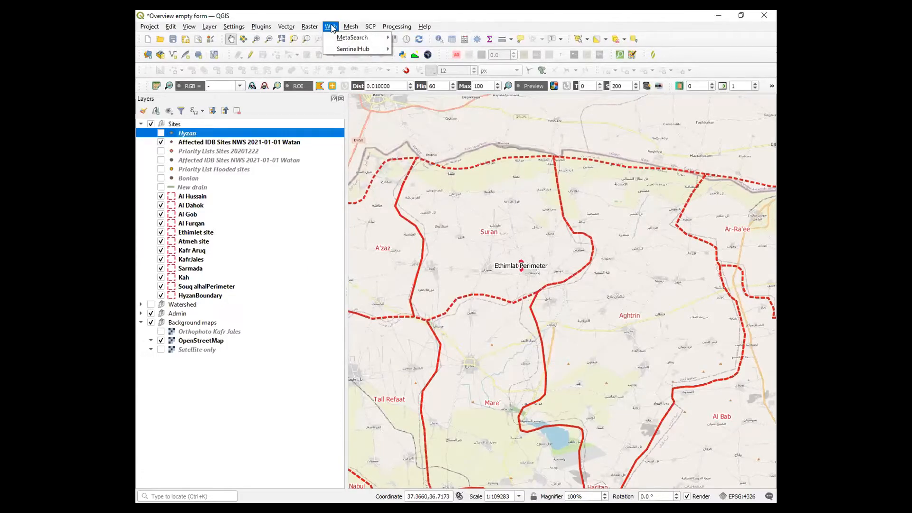
pyautogui.click(331, 27)
pyautogui.click(653, 55)
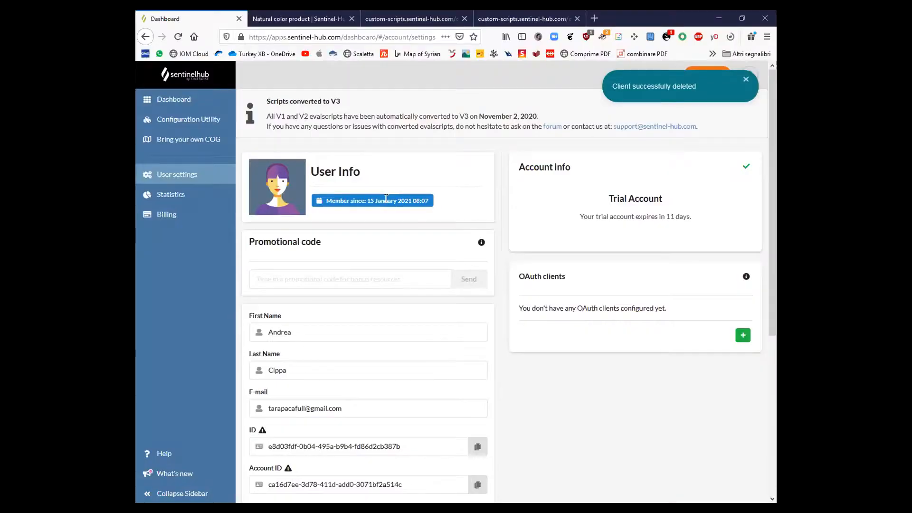
# In the browser's Sentinel Hub dashboard, revisit the overview and configurations list, and open the account's user settings.
pyautogui.click(183, 102)
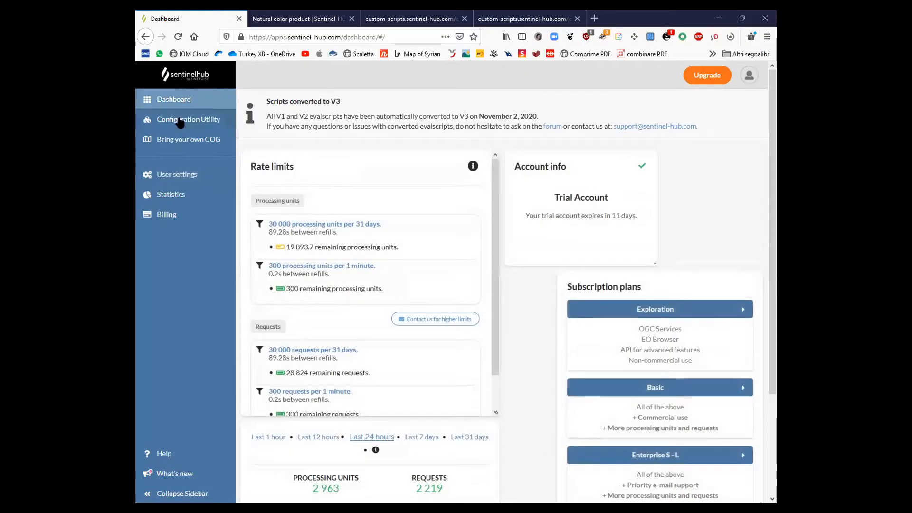
pyautogui.click(179, 121)
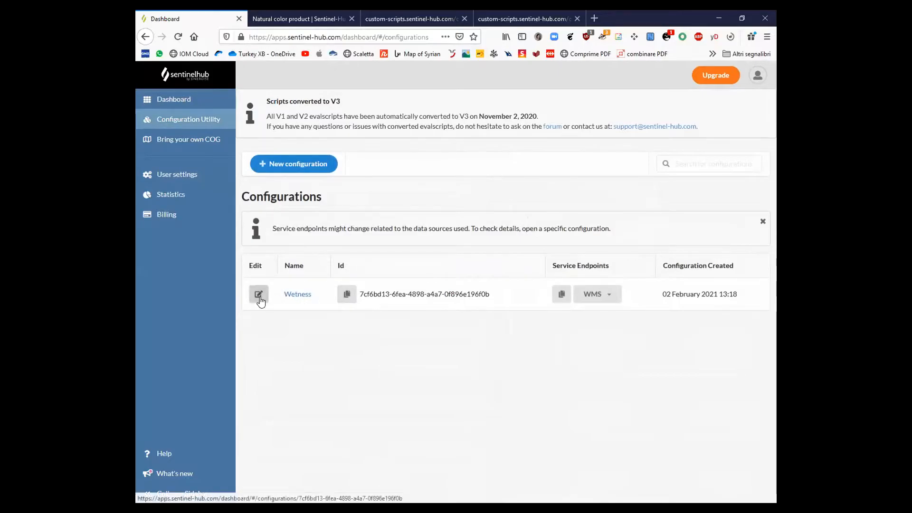
pyautogui.click(177, 179)
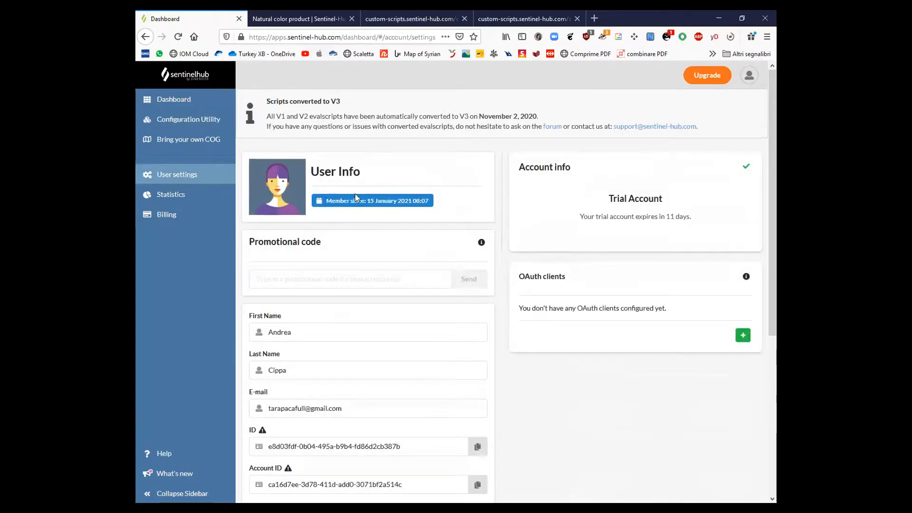
pyautogui.scroll(-3, 383, 328)
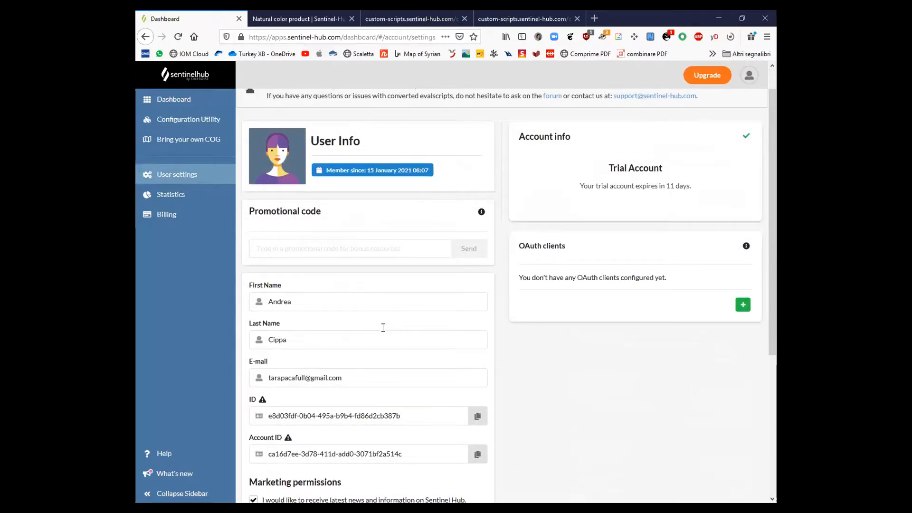
# Create an OAuth client named qGIS_PlugIn with the CLIENT_CREDENTIALS grant type and copy its generated secret into the QGIS plugin's Client secret field.
pyautogui.scroll(1, 383, 328)
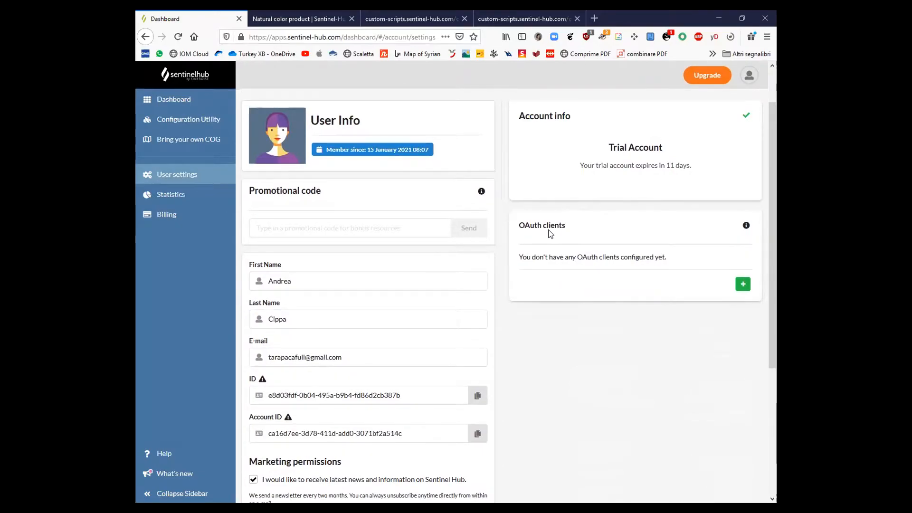
pyautogui.click(742, 285)
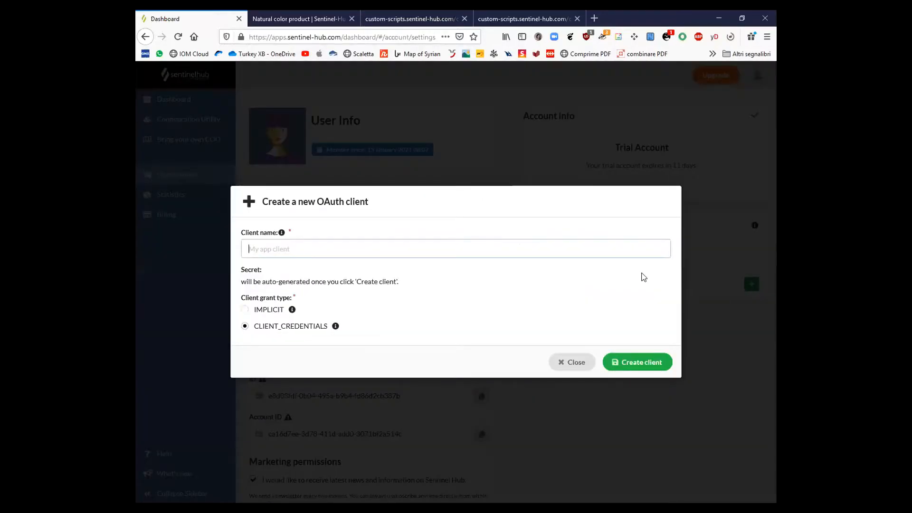
pyautogui.write('qGIS_PlugIn')
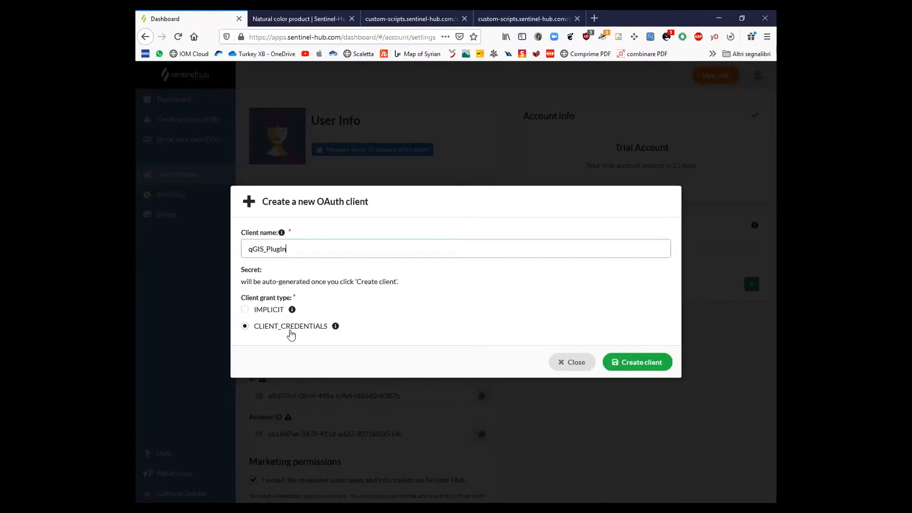
pyautogui.click(245, 326)
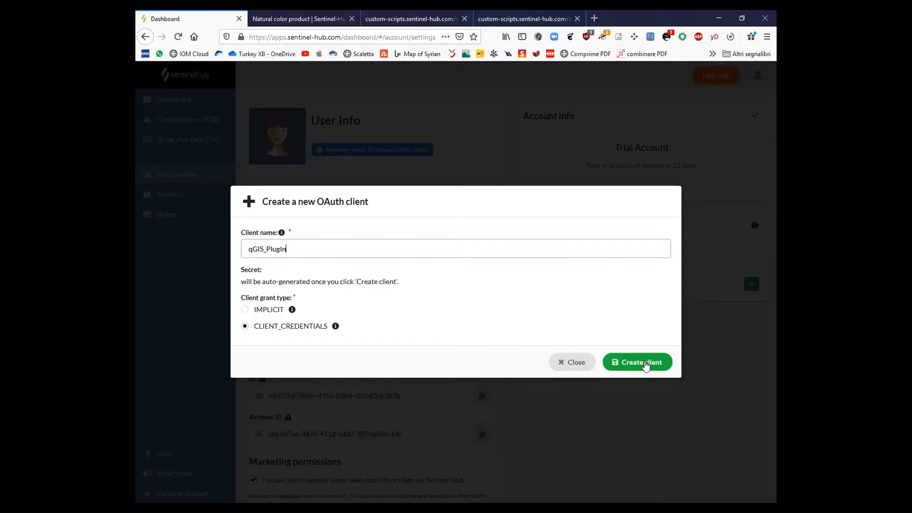
pyautogui.click(644, 364)
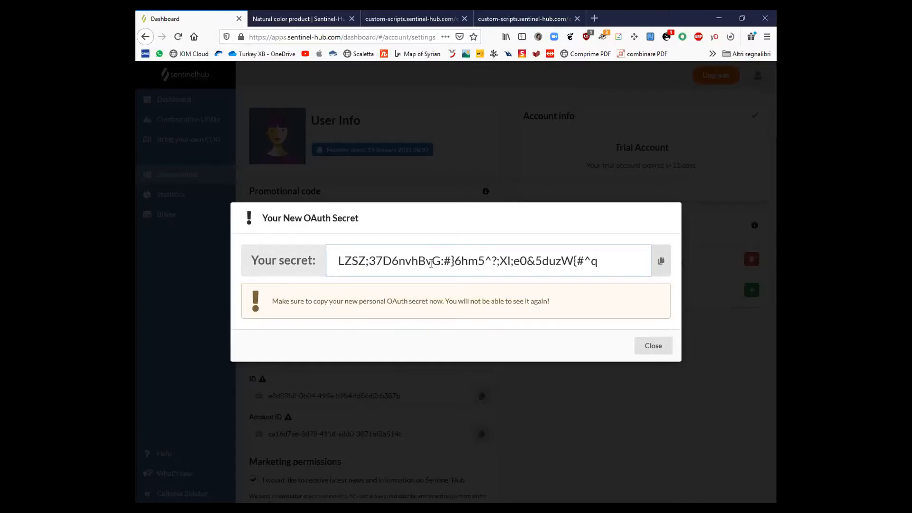
pyautogui.click(660, 267)
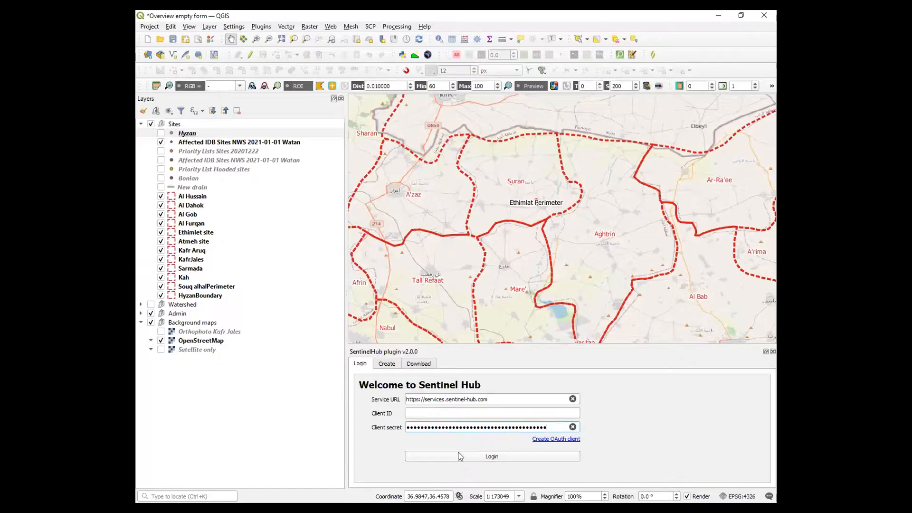
# Copy the qGIS_PlugIn client's ID from the browser into the Client ID field of the QGIS plugin and log in to Sentinel Hub.
pyautogui.hotkey('alt', 'Tab')
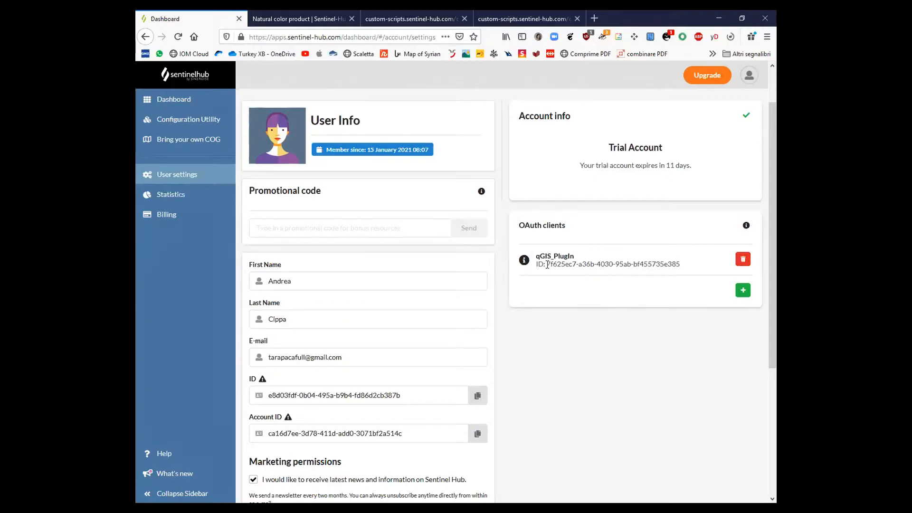
pyautogui.moveTo(547, 264); pyautogui.dragTo(680, 265)
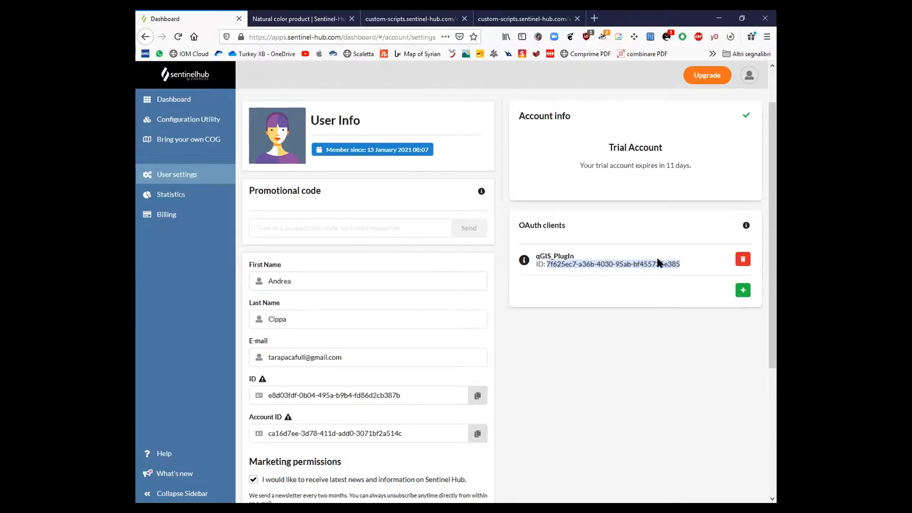
pyautogui.rightClick(680, 265)
pyautogui.click(653, 267)
pyautogui.hotkey('alt', 'Tab')
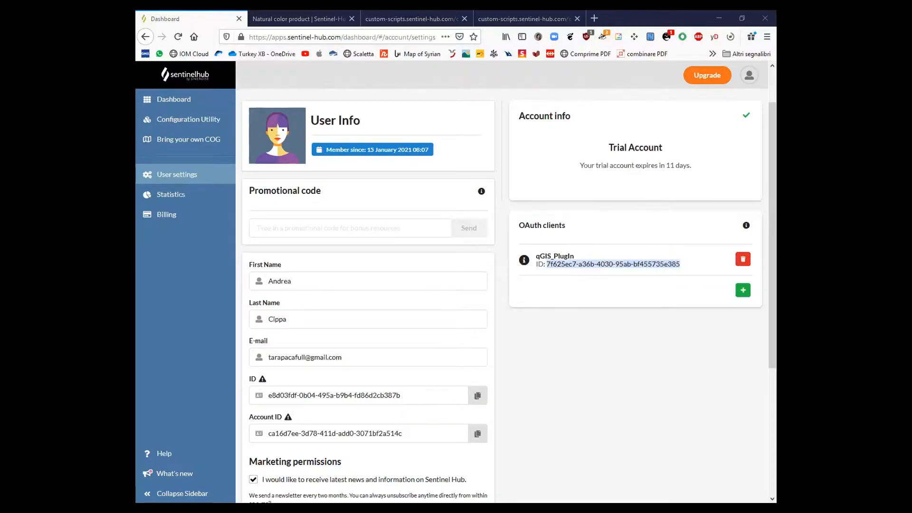
pyautogui.rightClick(506, 413)
pyautogui.click(526, 466)
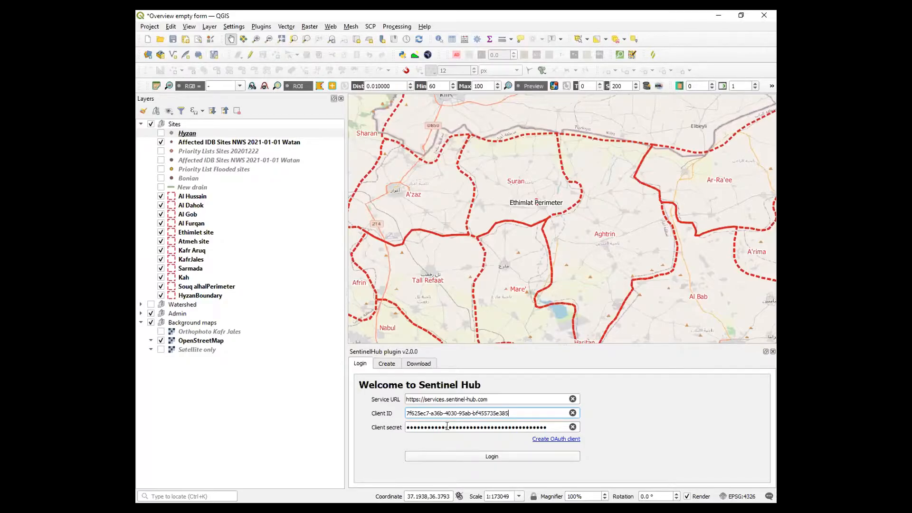
pyautogui.click(495, 457)
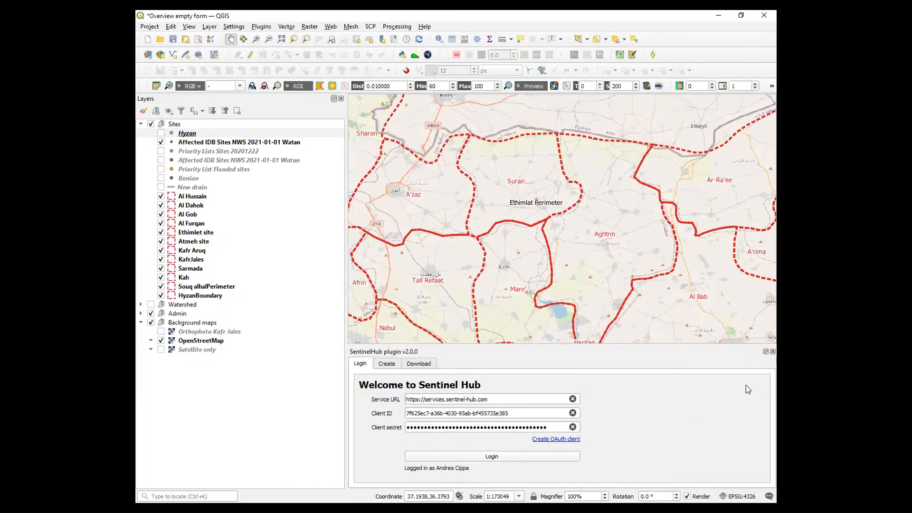
pyautogui.click(761, 351)
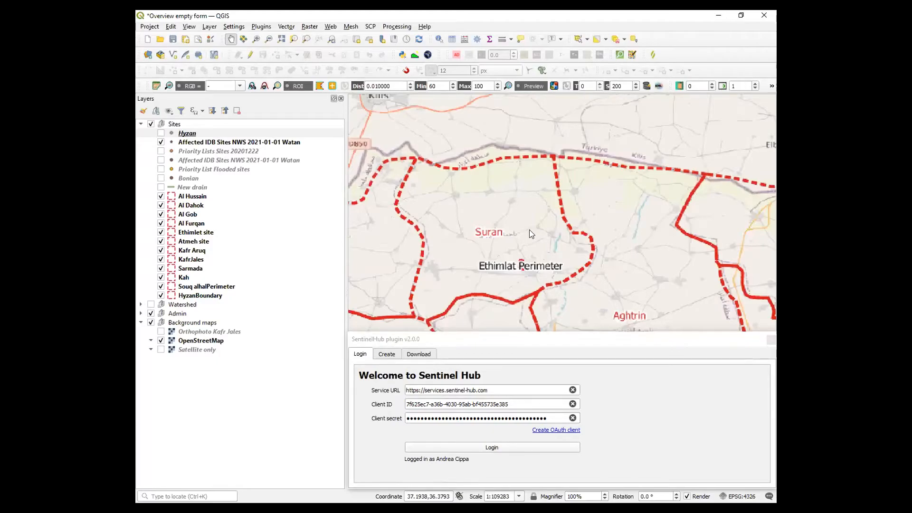
pyautogui.moveTo(606, 338); pyautogui.dragTo(529, 238)
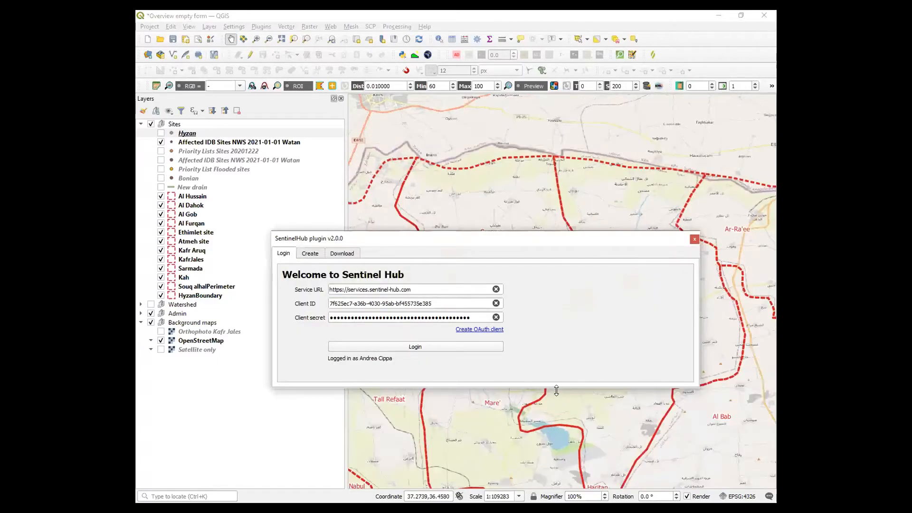
pyautogui.moveTo(556, 389); pyautogui.dragTo(558, 420)
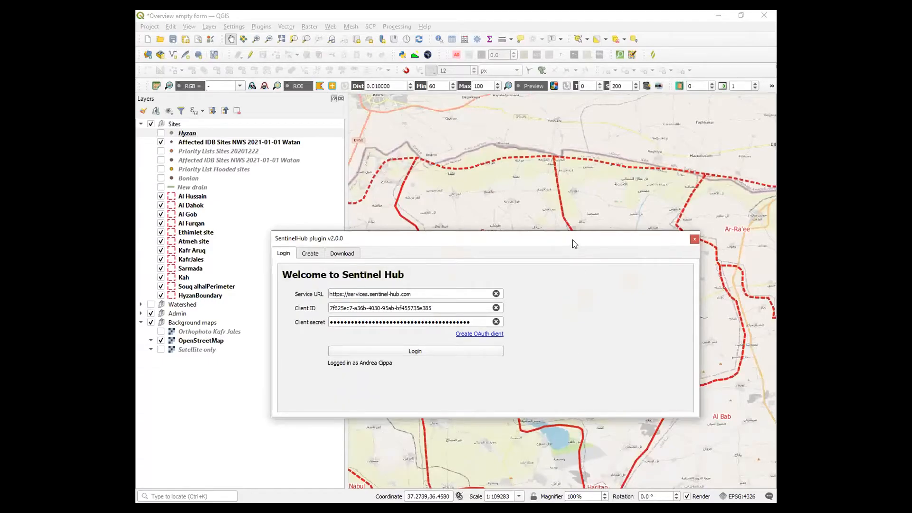
pyautogui.moveTo(578, 244); pyautogui.dragTo(646, 314)
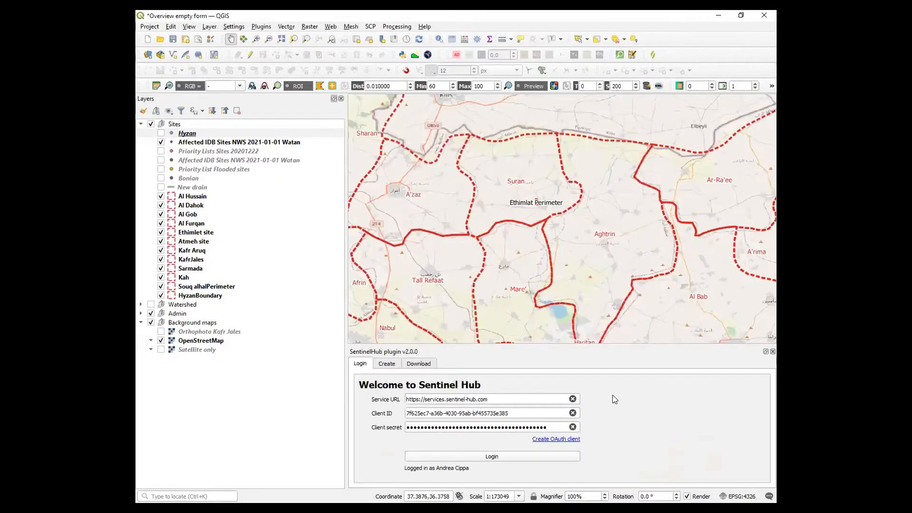
# Choose the Wetness configuration and the NATURAL_COLOR layer for a new WMS layer, and undock and enlarge the plugin panel.
pyautogui.click(387, 364)
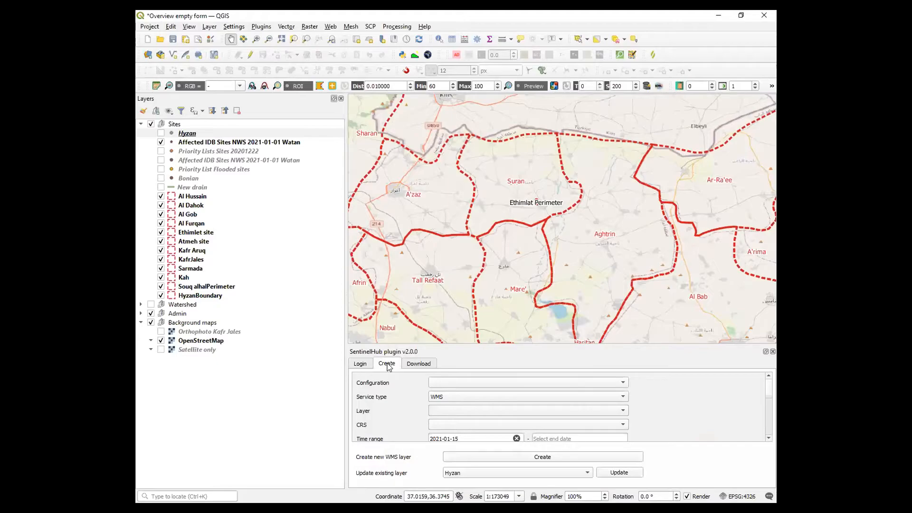
pyautogui.click(455, 382)
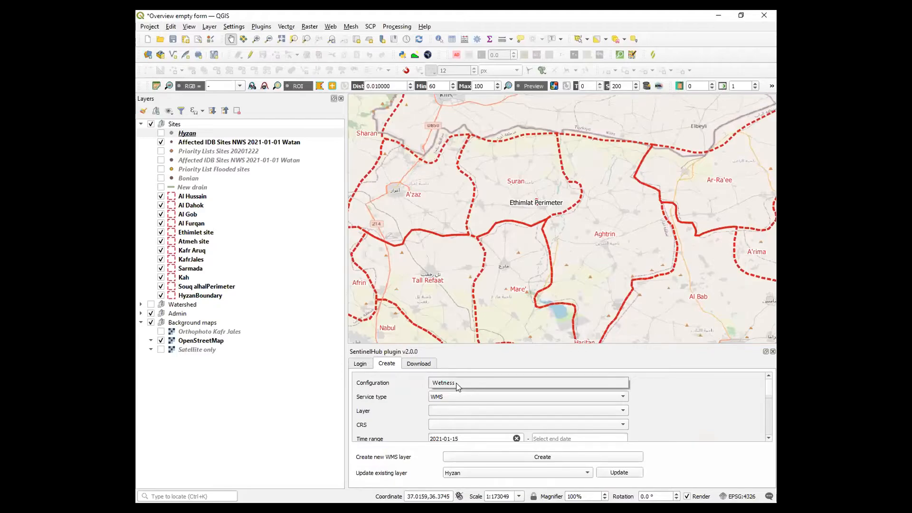
pyautogui.click(455, 383)
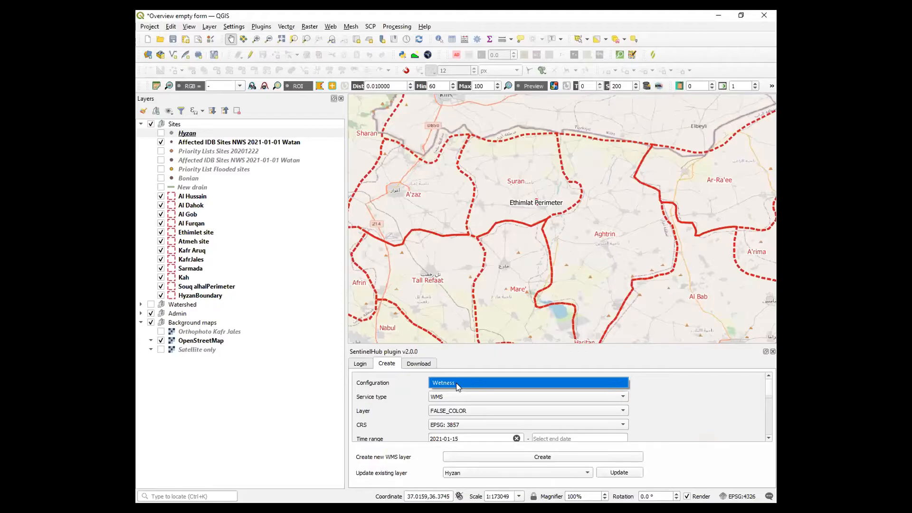
pyautogui.scroll(-2, 759, 437)
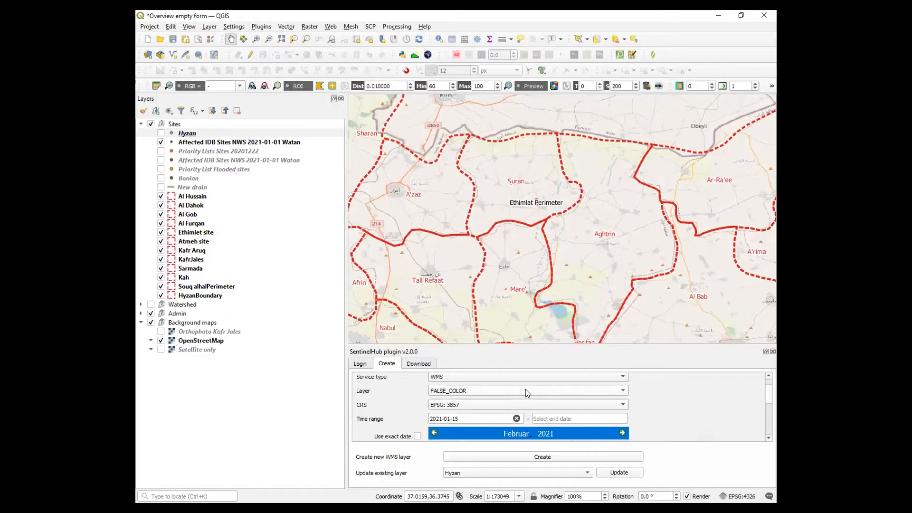
pyautogui.click(525, 389)
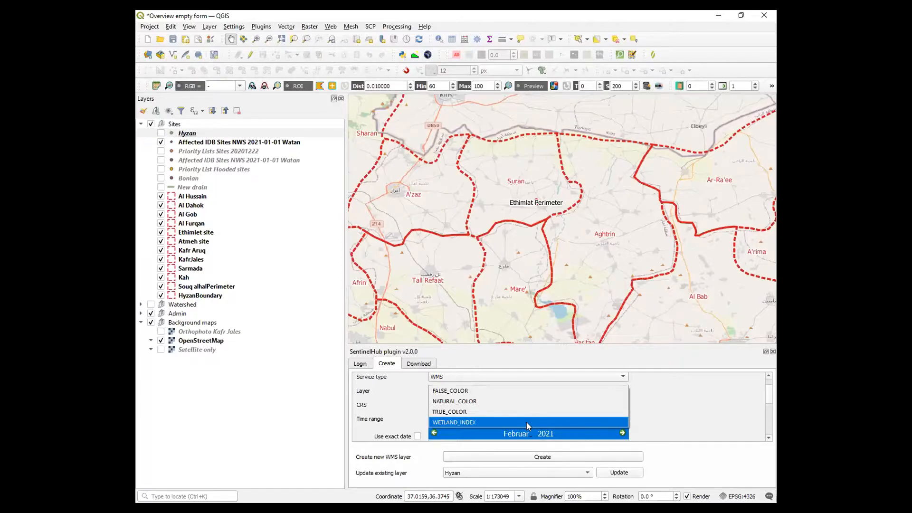
pyautogui.click(511, 402)
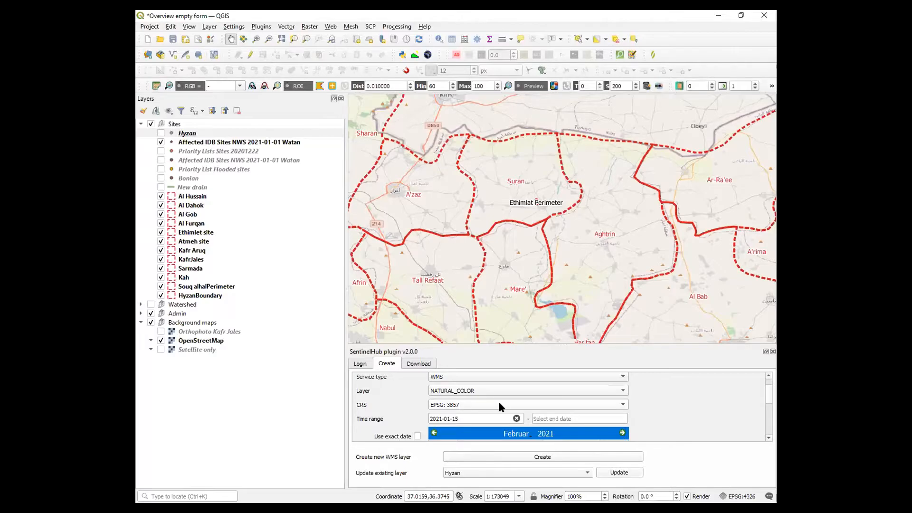
pyautogui.doubleClick(760, 348)
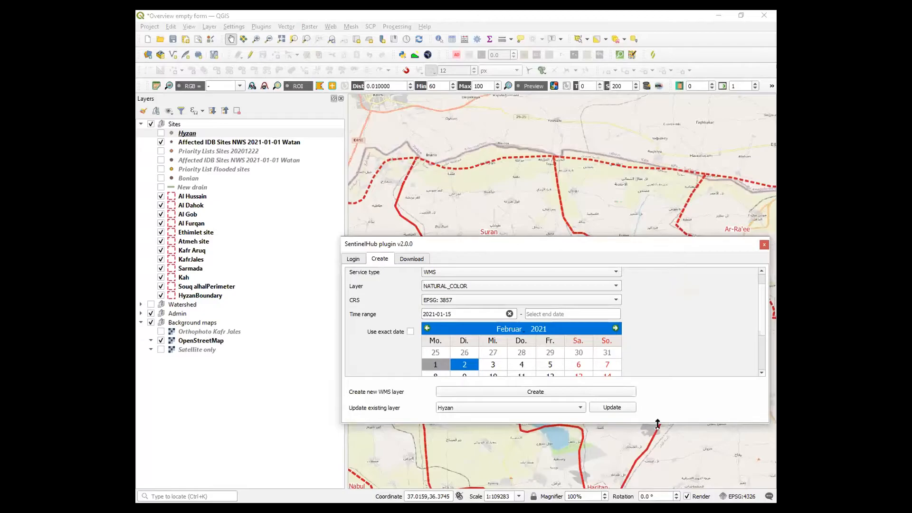
pyautogui.moveTo(657, 424); pyautogui.dragTo(672, 494)
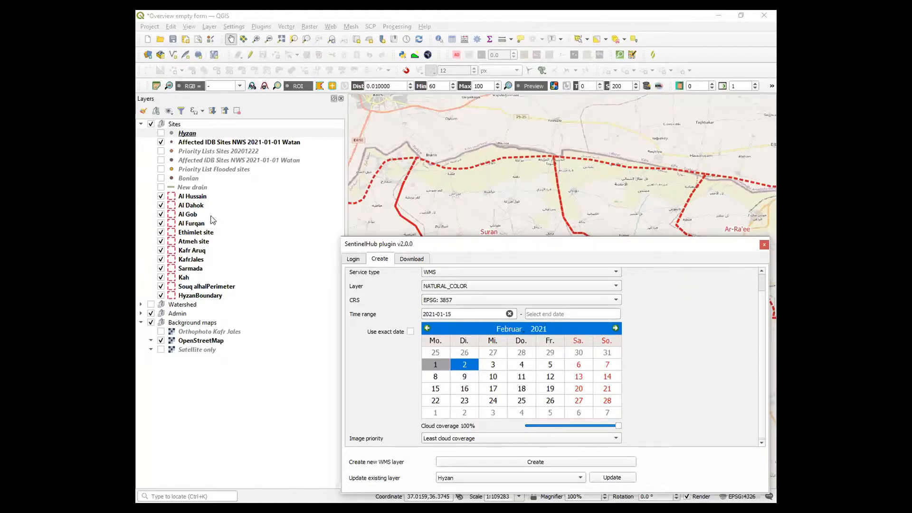
# Zoom the map to the Ethimlet site layer and hide the OpenStreetMap background.
pyautogui.rightClick(204, 235)
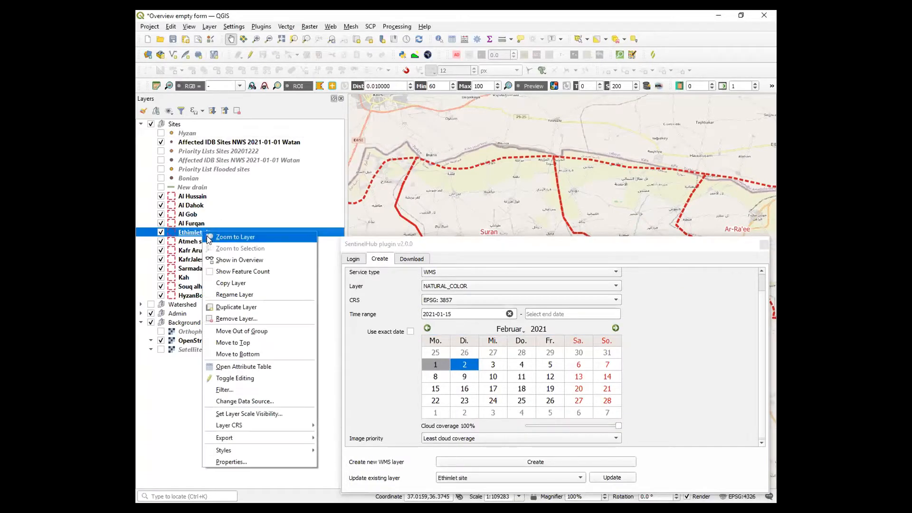
pyautogui.click(211, 237)
pyautogui.moveTo(467, 172); pyautogui.dragTo(462, 134)
pyautogui.scroll(-1, 461, 135)
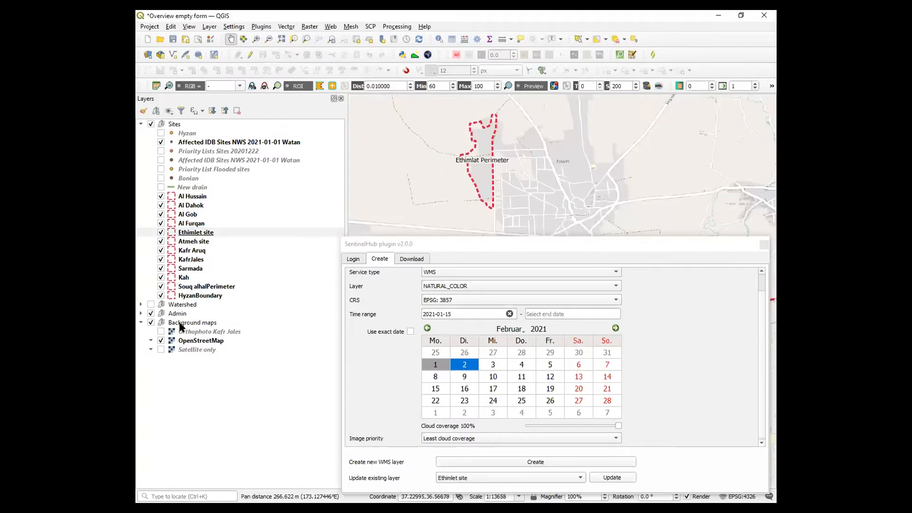
pyautogui.click(161, 340)
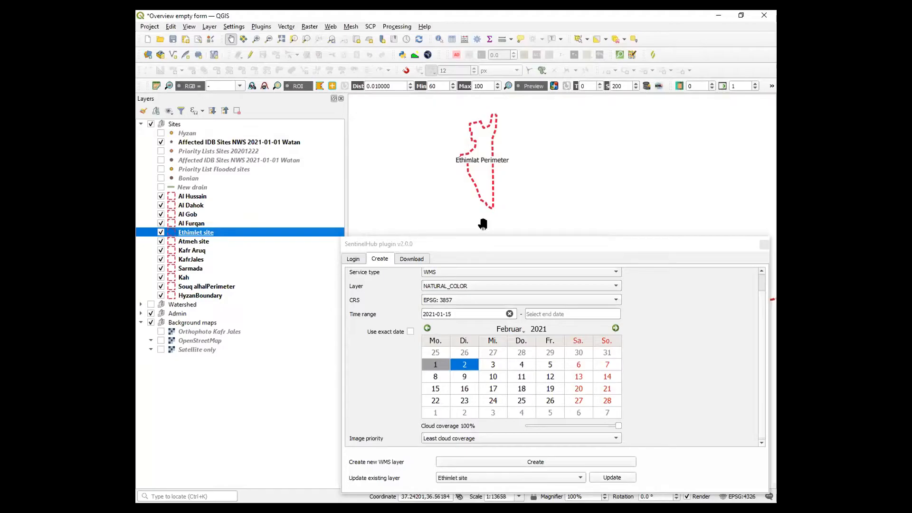
# Switch the image calendar to January 2021, try cloud coverage limits of 89% and 0%, and set the limit to 99%.
pyautogui.click(427, 328)
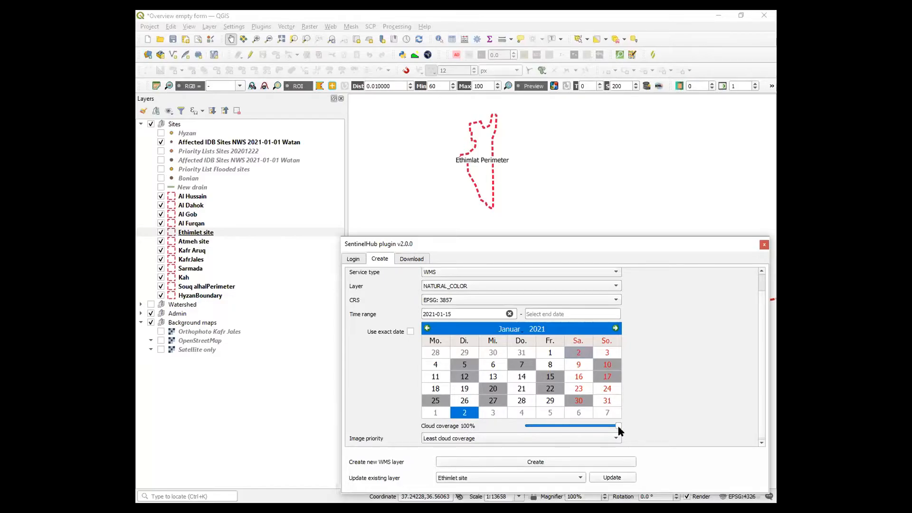
pyautogui.moveTo(617, 426); pyautogui.dragTo(609, 426)
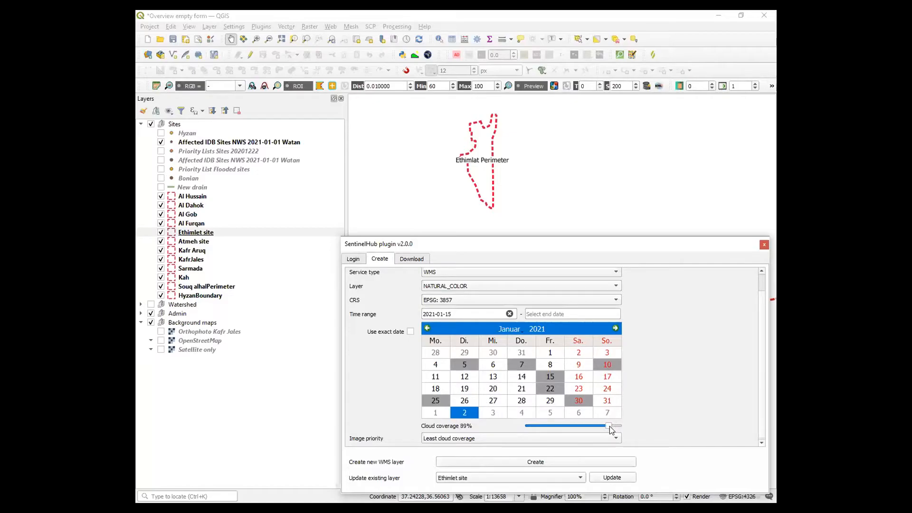
pyautogui.moveTo(608, 425); pyautogui.dragTo(523, 424)
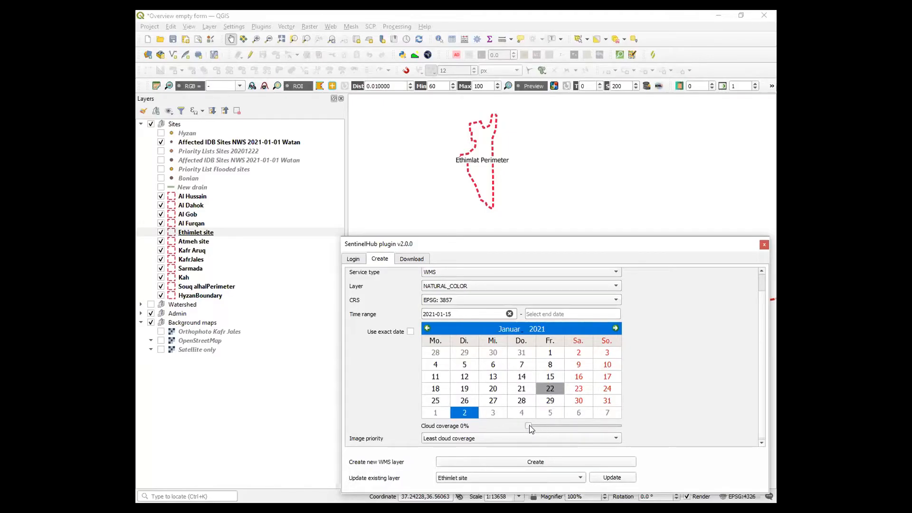
pyautogui.moveTo(529, 426); pyautogui.dragTo(616, 426)
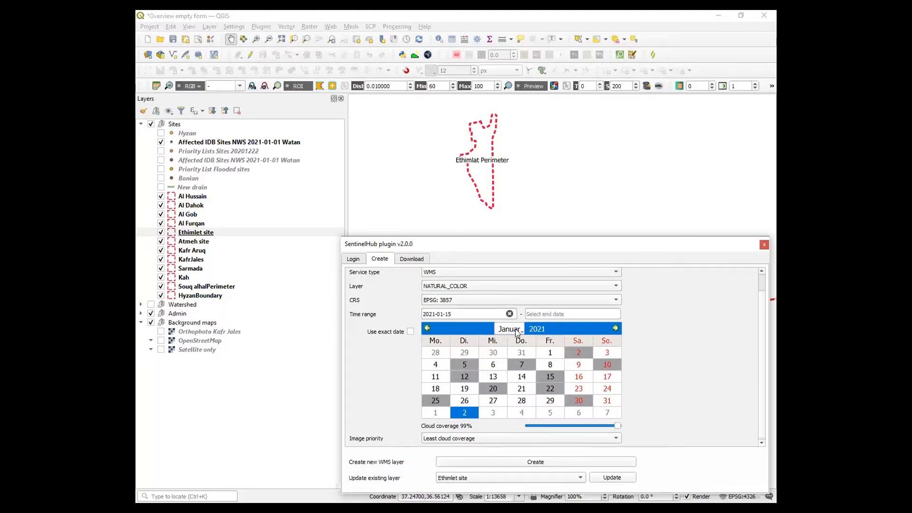
# Create the WMS layer for the exact date 2021-01-15 and inspect its imagery around the Ethimlat perimeter, with the plugin window moved aside.
pyautogui.click(550, 377)
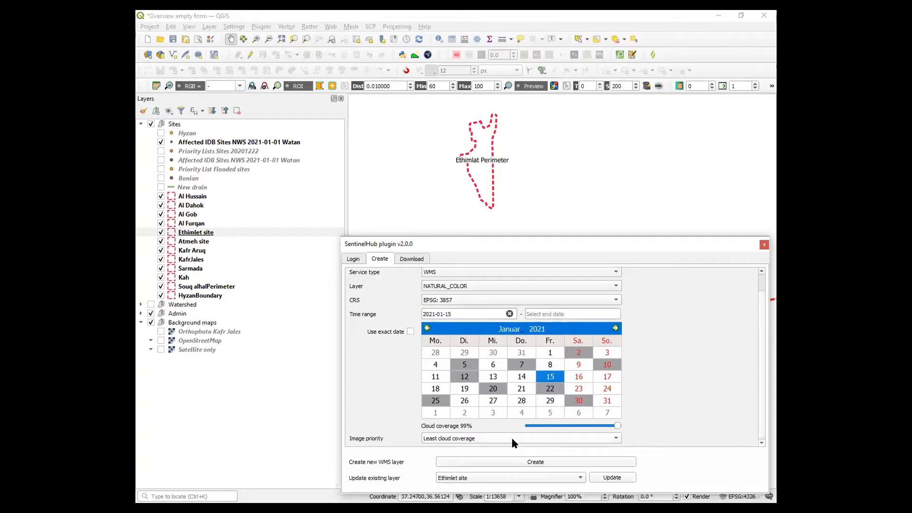
pyautogui.click(411, 332)
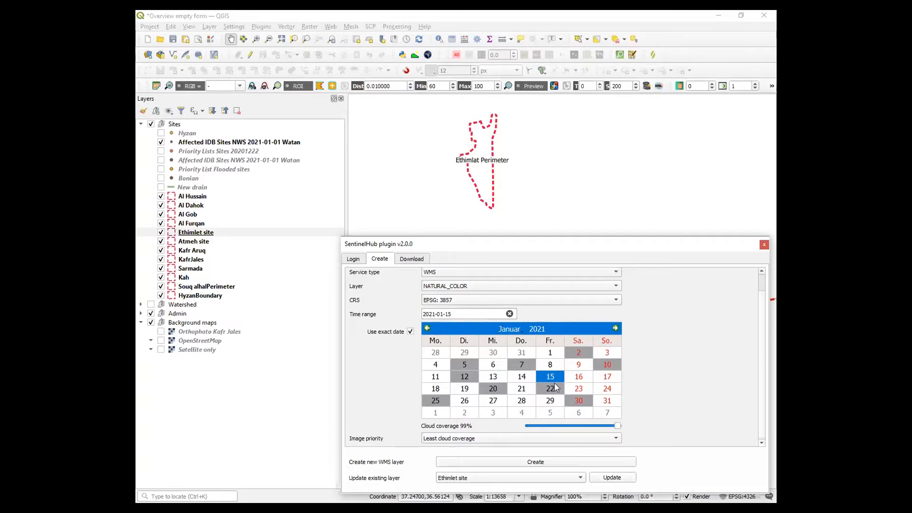
pyautogui.click(548, 463)
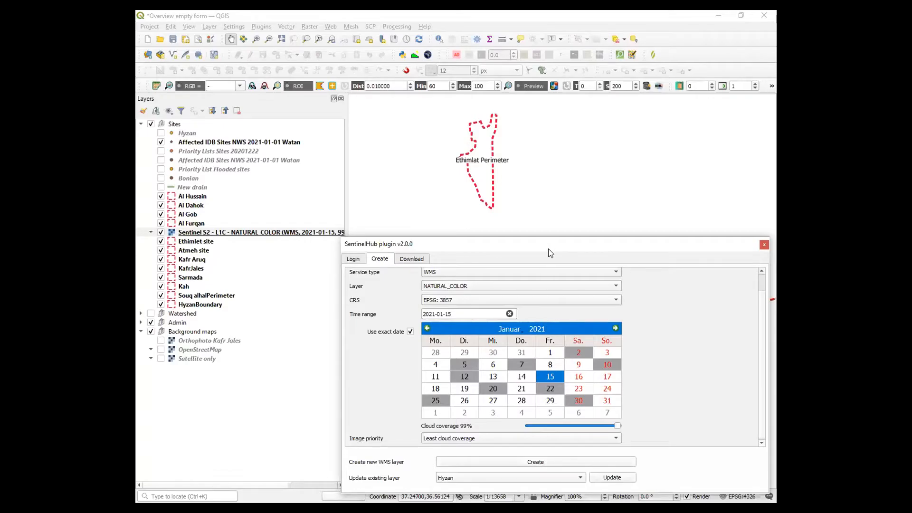
pyautogui.moveTo(547, 252); pyautogui.dragTo(619, 264)
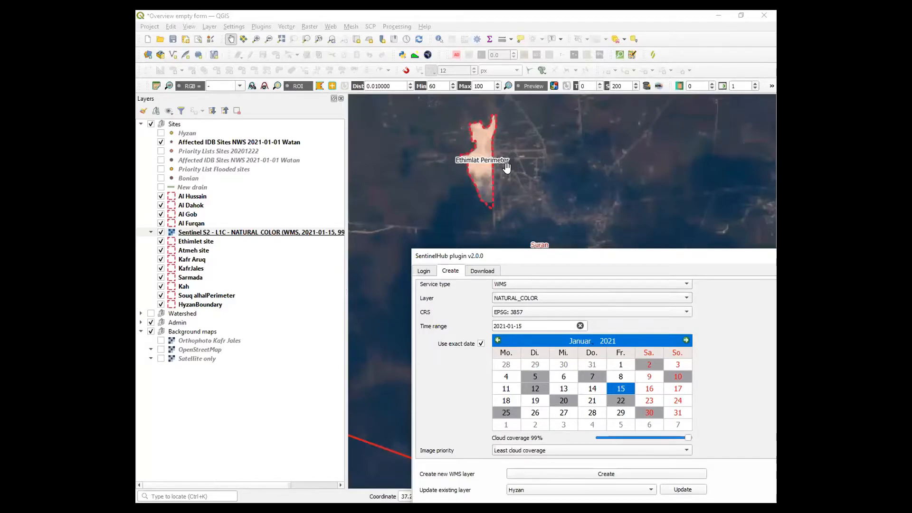
pyautogui.scroll(2, 483, 143)
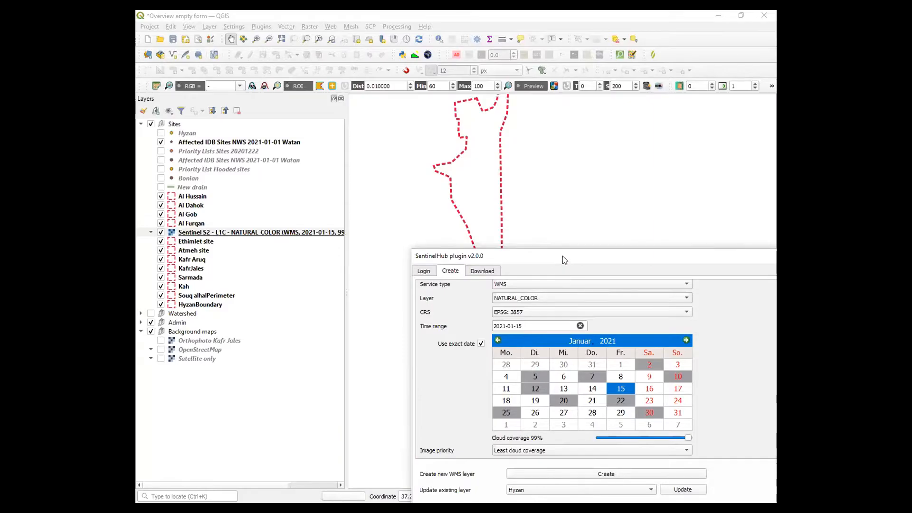
# Move the 2021-01-15 NATURAL_COLOR layer below the Watershed group and compare the Ethimlat imagery with the aerial camp photo in IrfanView.
pyautogui.moveTo(562, 260); pyautogui.dragTo(533, 306)
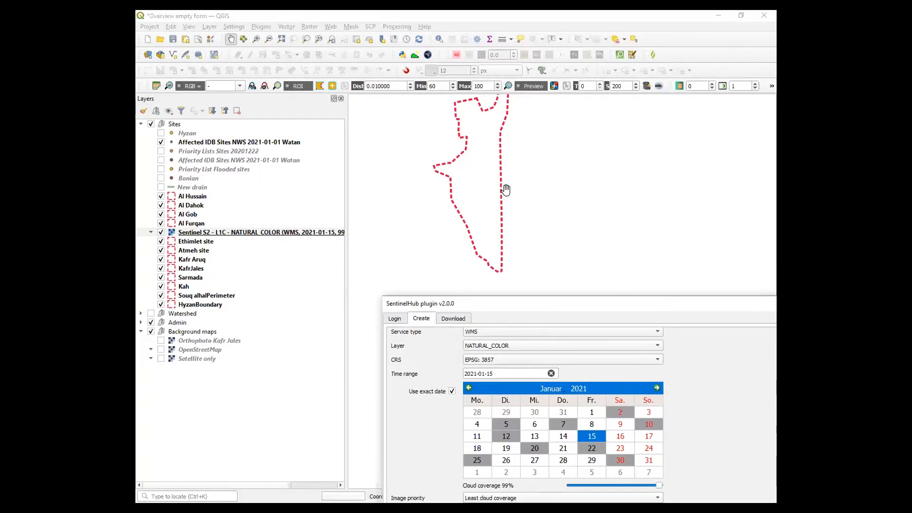
pyautogui.moveTo(506, 190); pyautogui.dragTo(517, 211)
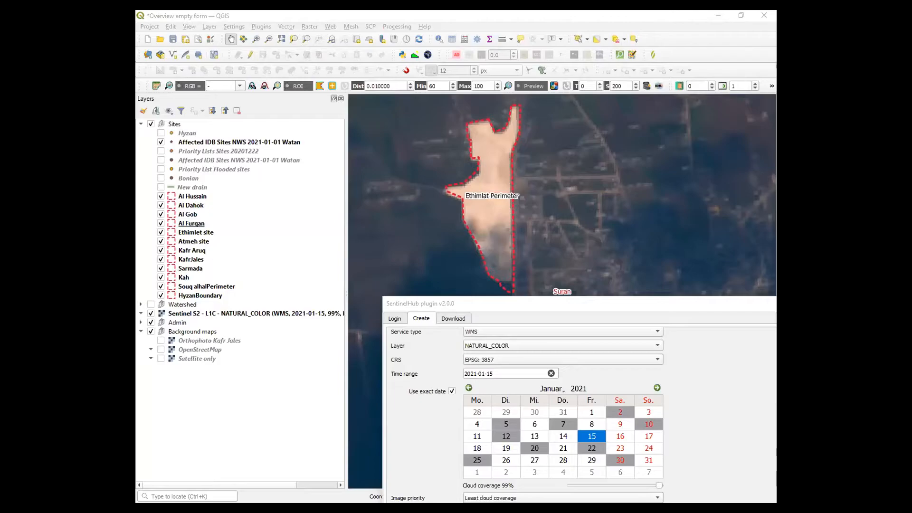
pyautogui.hotkey('alt', 'Tab')
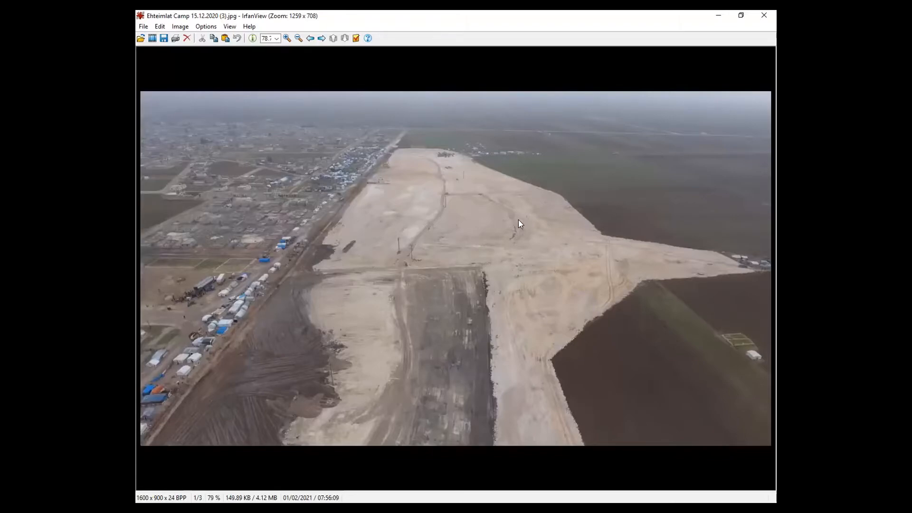
pyautogui.click(763, 15)
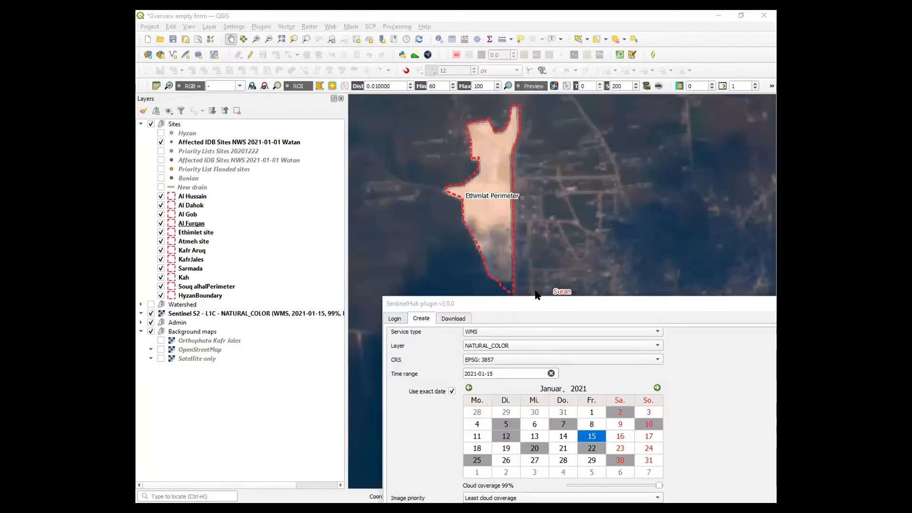
# Create a WETLAND_INDEX WMS layer for 2021-01-15 and place it directly above the NATURAL_COLOR layer.
pyautogui.moveTo(536, 303); pyautogui.dragTo(628, 246)
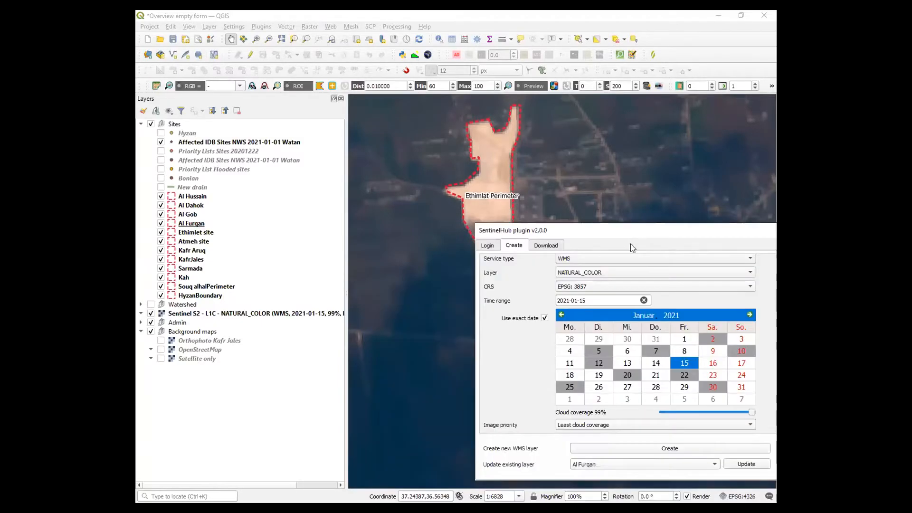
pyautogui.click(627, 277)
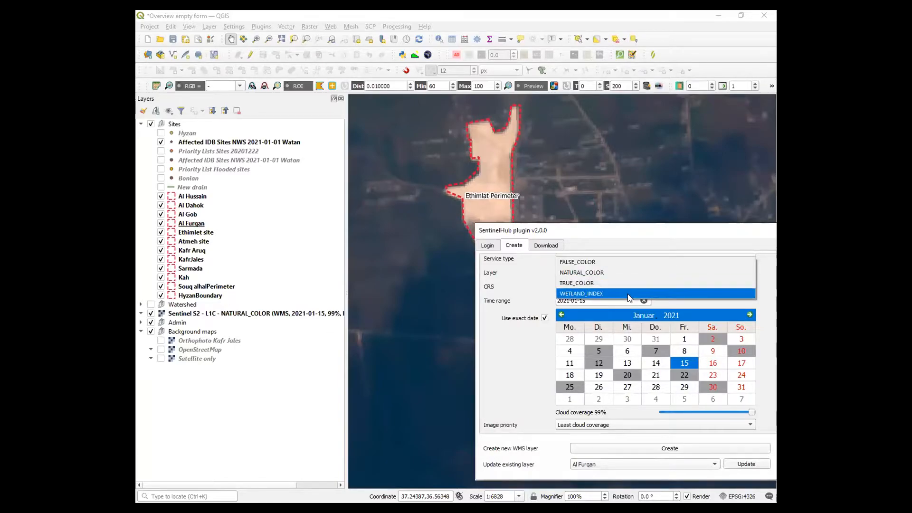
pyautogui.click(628, 293)
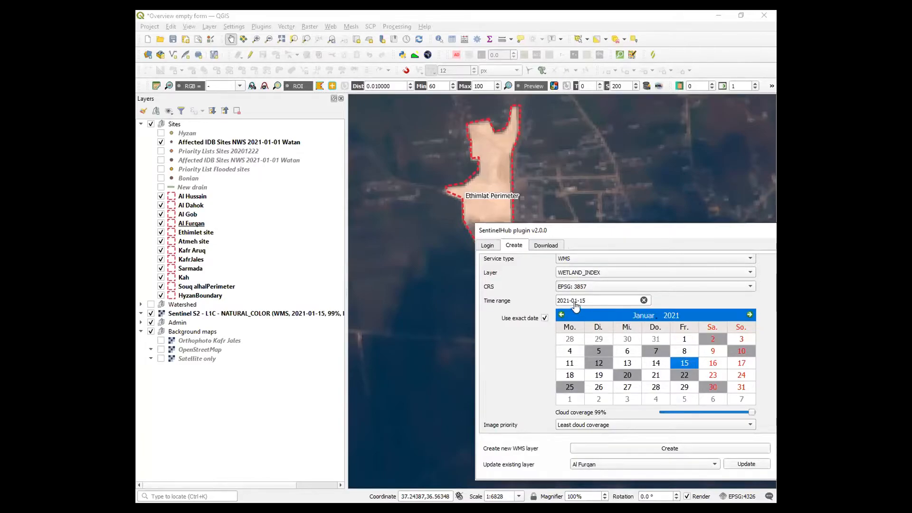
pyautogui.click(656, 449)
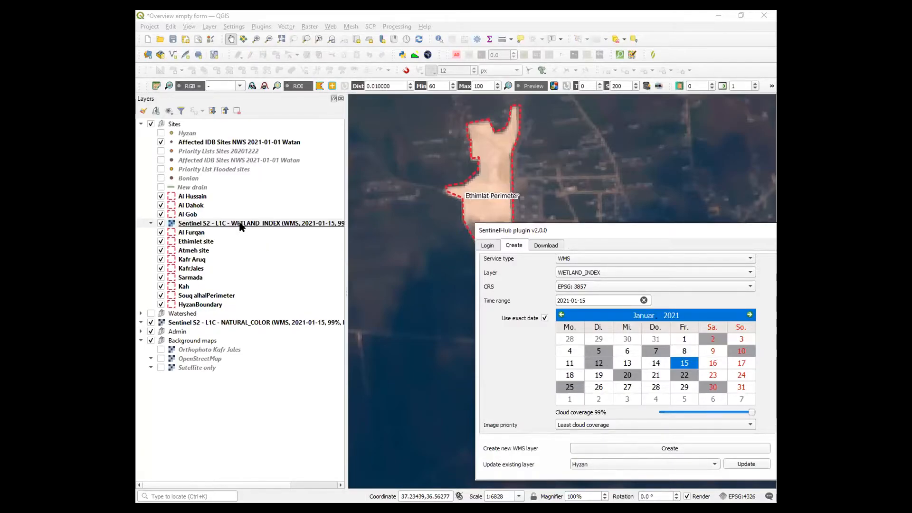
pyautogui.moveTo(241, 225); pyautogui.dragTo(249, 320)
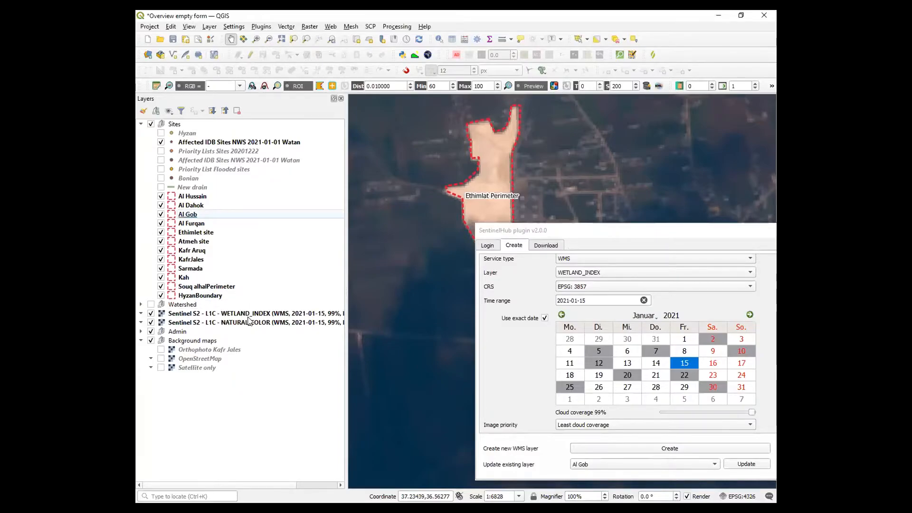
# Hide the NATURAL_COLOR layer and inspect the wetland index around the Ethimlat perimeter, keeping the plugin window floating.
pyautogui.moveTo(557, 234); pyautogui.dragTo(612, 239)
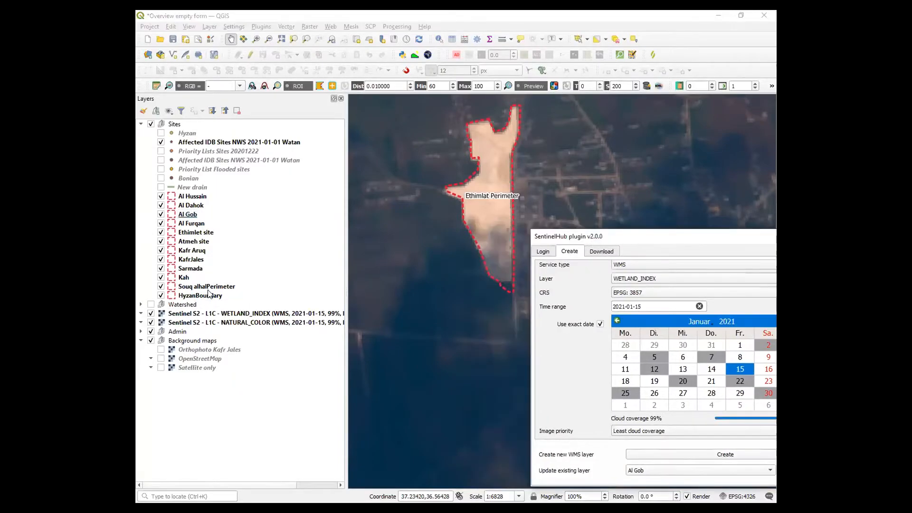
pyautogui.click(150, 323)
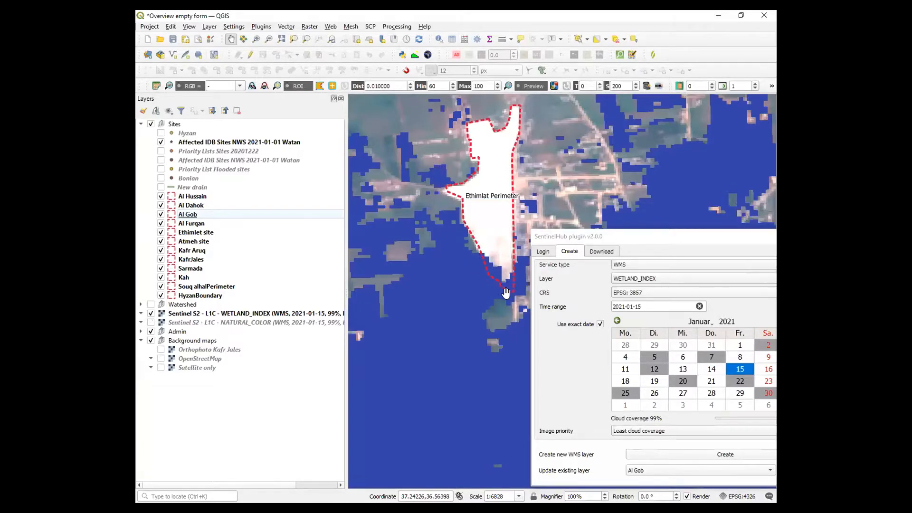
pyautogui.doubleClick(637, 238)
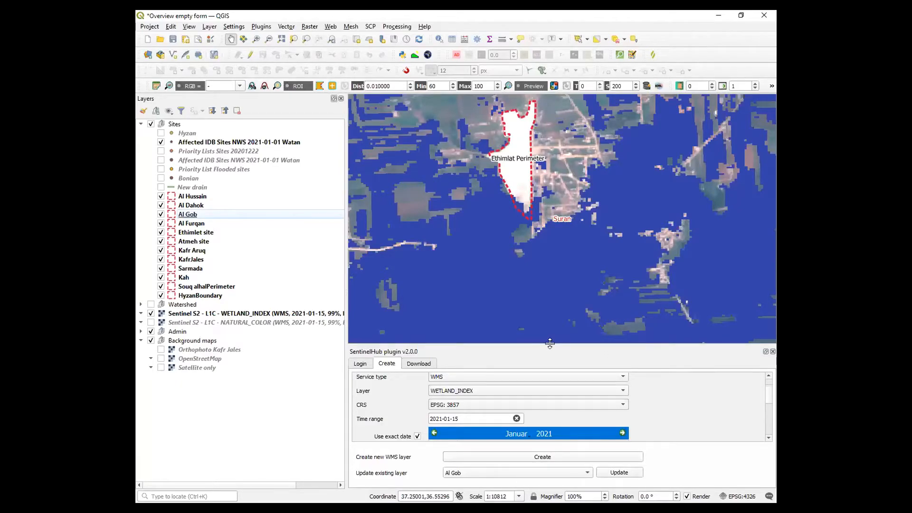
pyautogui.click(761, 350)
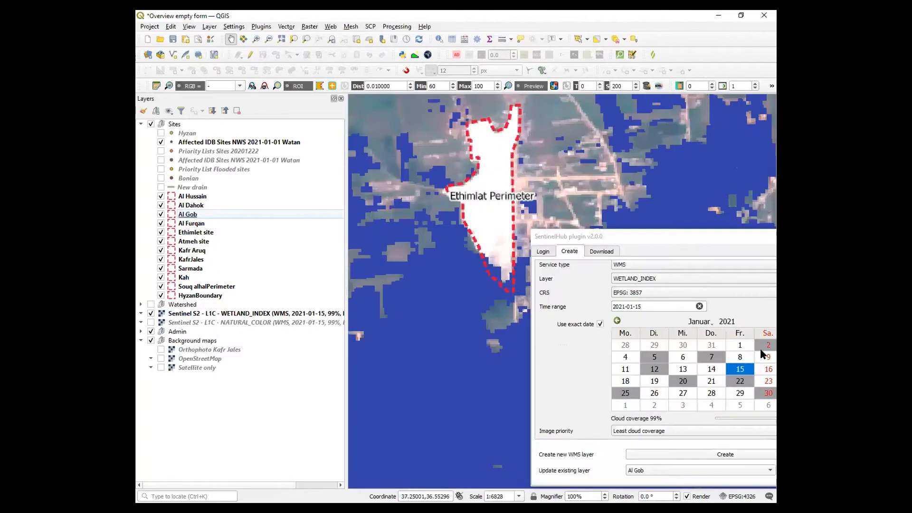
# Hide the 15 January wetland layer and create a WETLAND_INDEX WMS layer for 2021-01-22 placed directly above it.
pyautogui.click(151, 314)
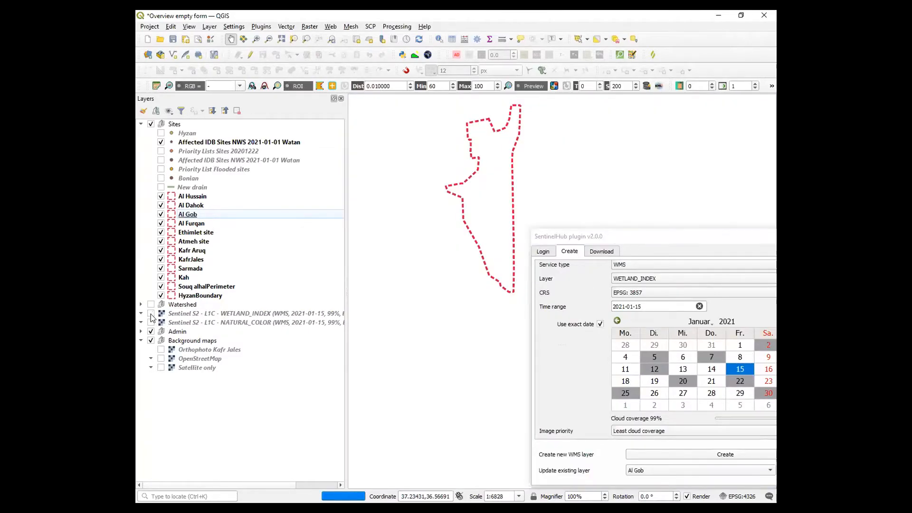
pyautogui.moveTo(667, 245); pyautogui.dragTo(631, 169)
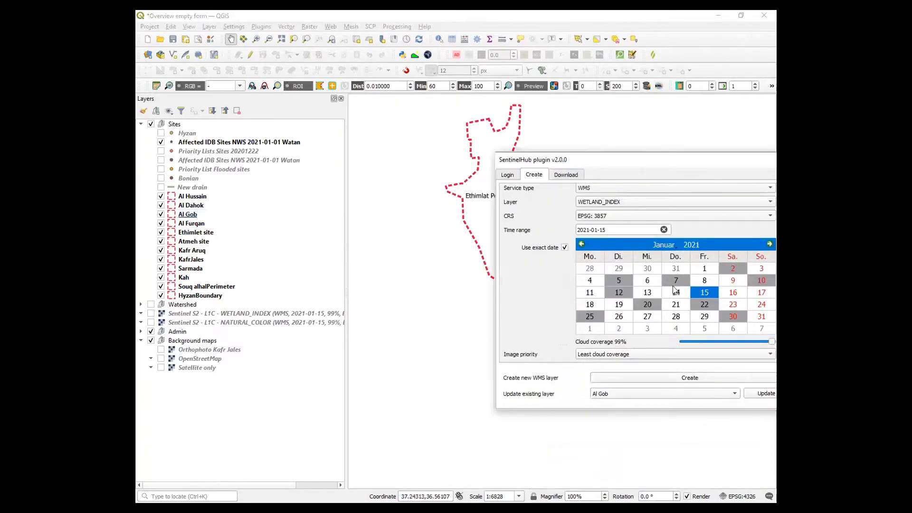
pyautogui.click(703, 306)
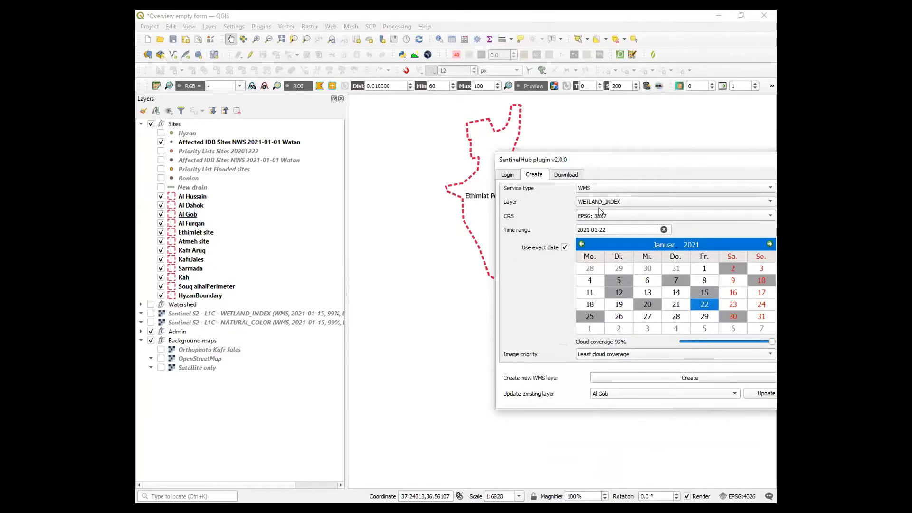
pyautogui.click(689, 379)
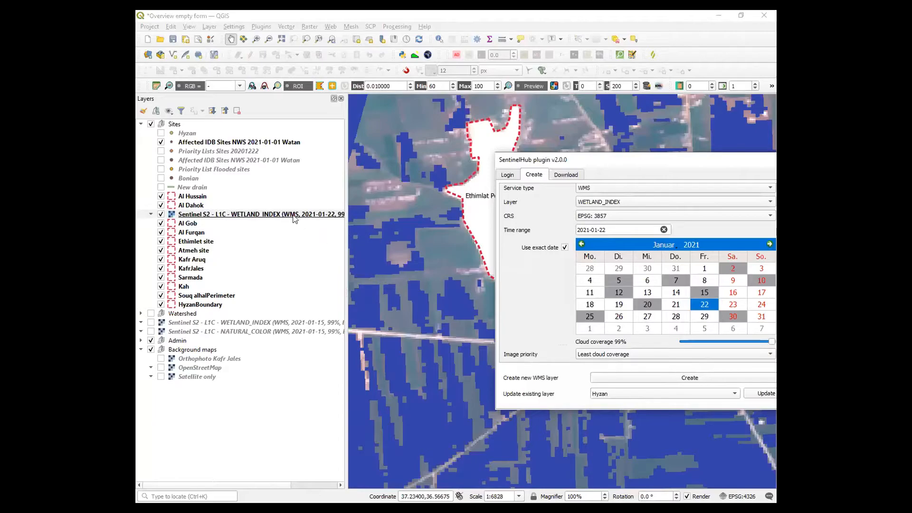
pyautogui.moveTo(292, 217); pyautogui.dragTo(301, 323)
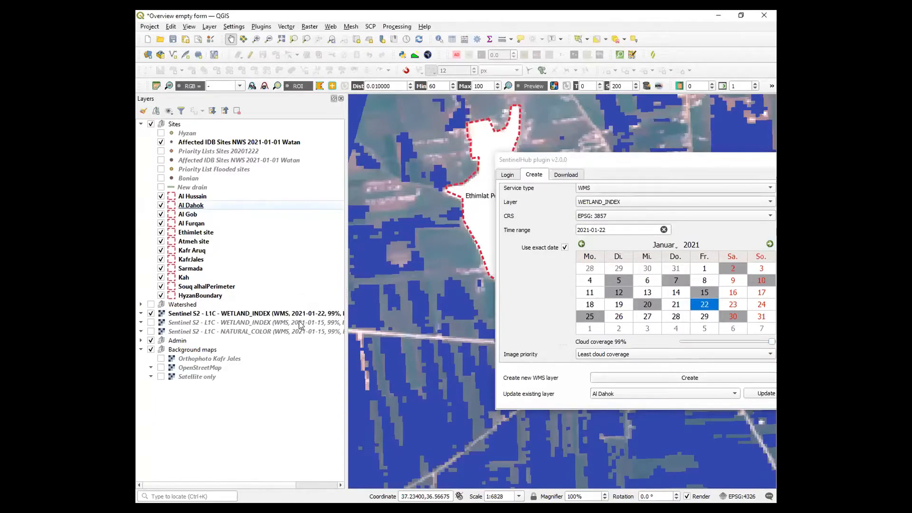
# Compare the 2021-01-22 and 2021-01-15 WETLAND_INDEX layers around the Ethimlat perimeter by switching their visibility.
pyautogui.moveTo(726, 161); pyautogui.dragTo(726, 305)
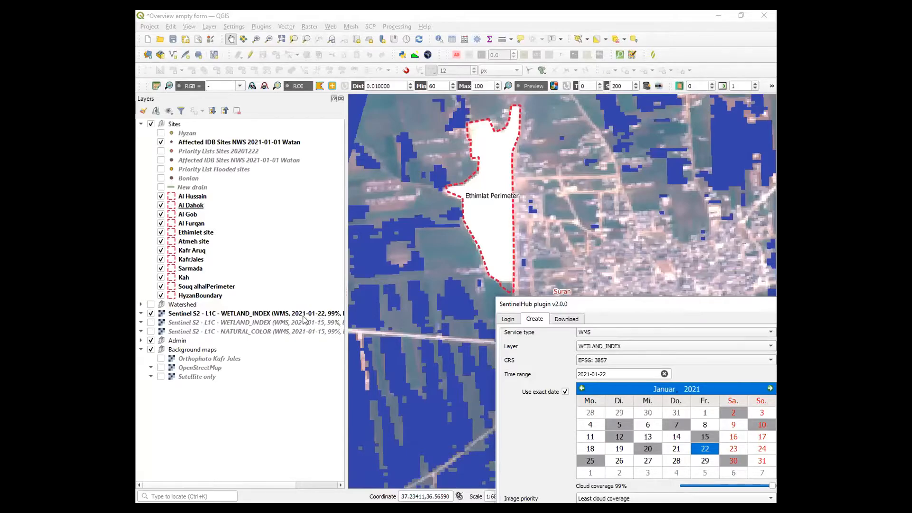
pyautogui.click(151, 314)
pyautogui.click(151, 323)
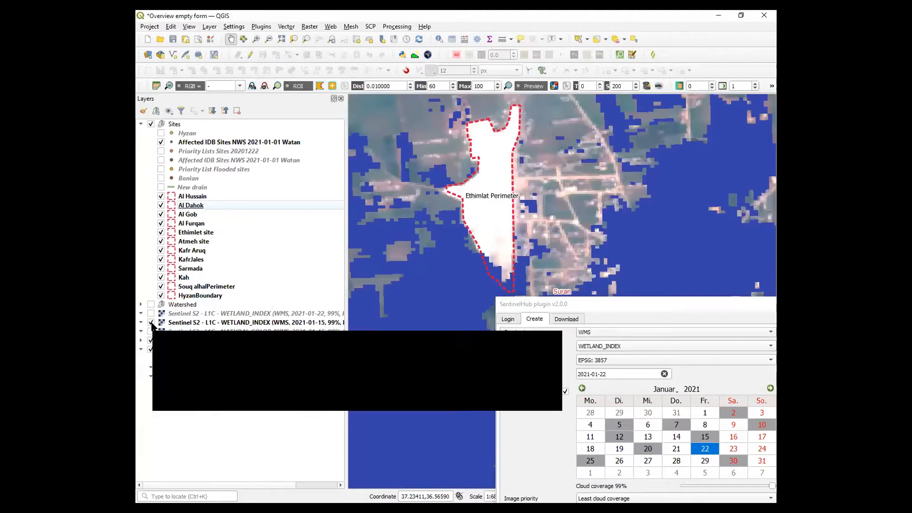
pyautogui.click(151, 314)
pyautogui.click(152, 323)
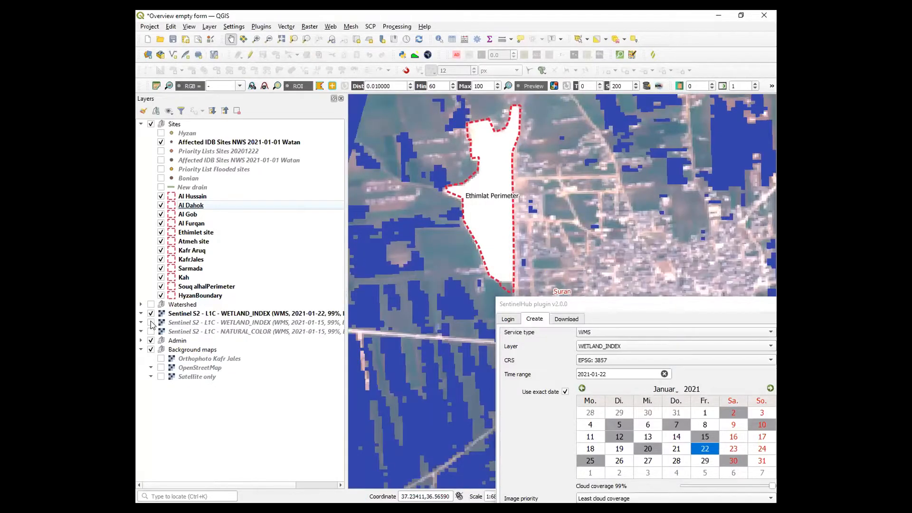
pyautogui.click(151, 323)
pyautogui.click(151, 324)
pyautogui.click(152, 323)
pyautogui.click(152, 323)
# Hide the 22 January wetland layer and create a WETLAND_INDEX WMS layer for 2021-01-25 placed above the other Sentinel layers.
pyautogui.click(151, 314)
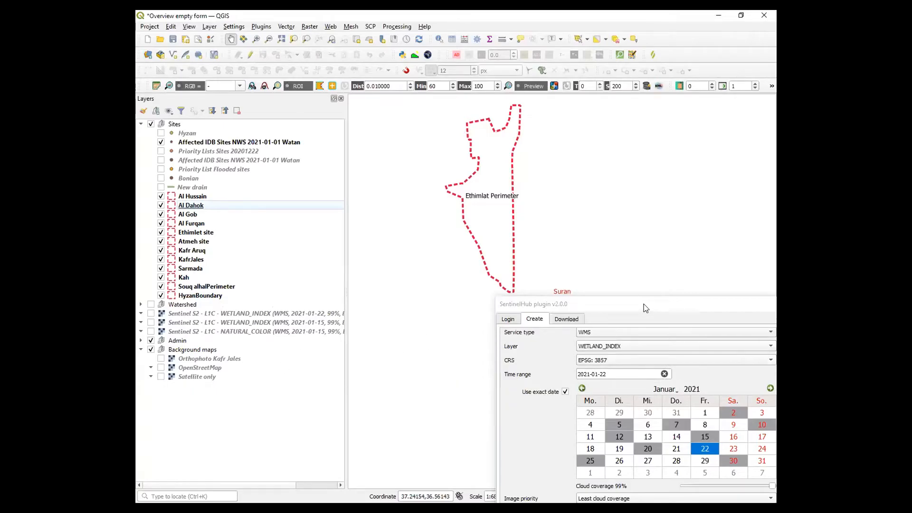
pyautogui.moveTo(643, 304); pyautogui.dragTo(602, 236)
pyautogui.click(551, 393)
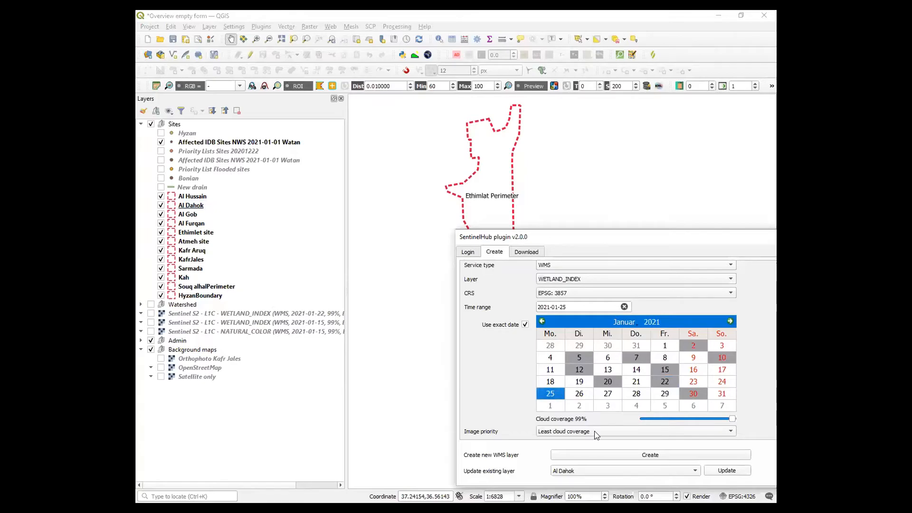
pyautogui.click(635, 454)
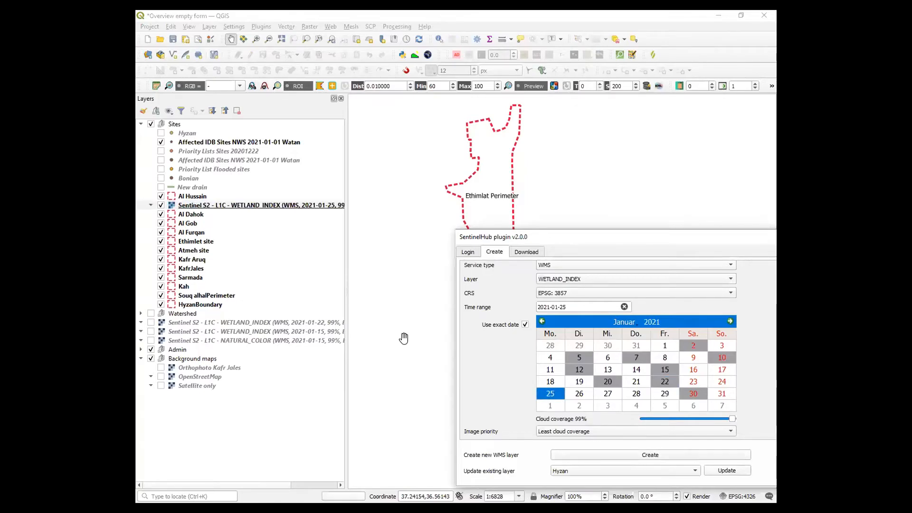
pyautogui.moveTo(262, 209); pyautogui.dragTo(278, 317)
pyautogui.moveTo(581, 237); pyautogui.dragTo(676, 260)
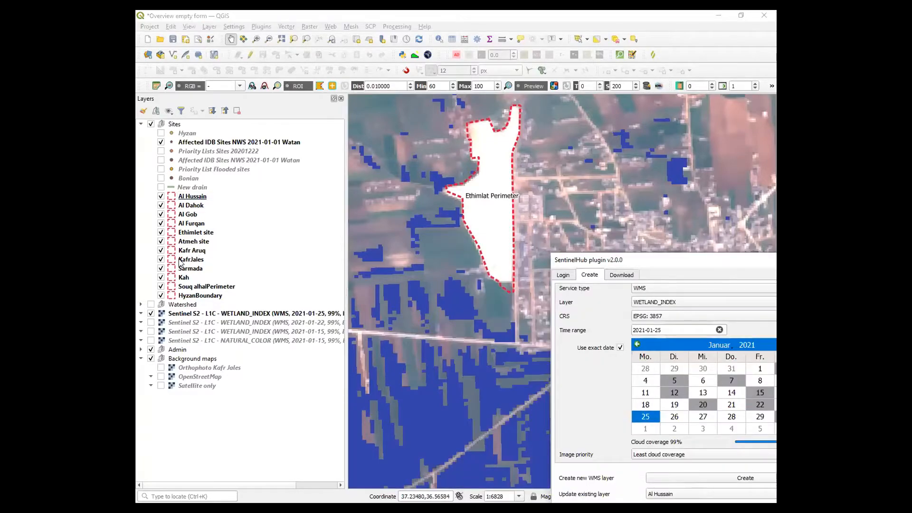
# Compare the wetness around the Ethimlat perimeter on 15, 22 and 25 January by toggling the three WETLAND_INDEX layers.
pyautogui.click(151, 322)
pyautogui.click(151, 332)
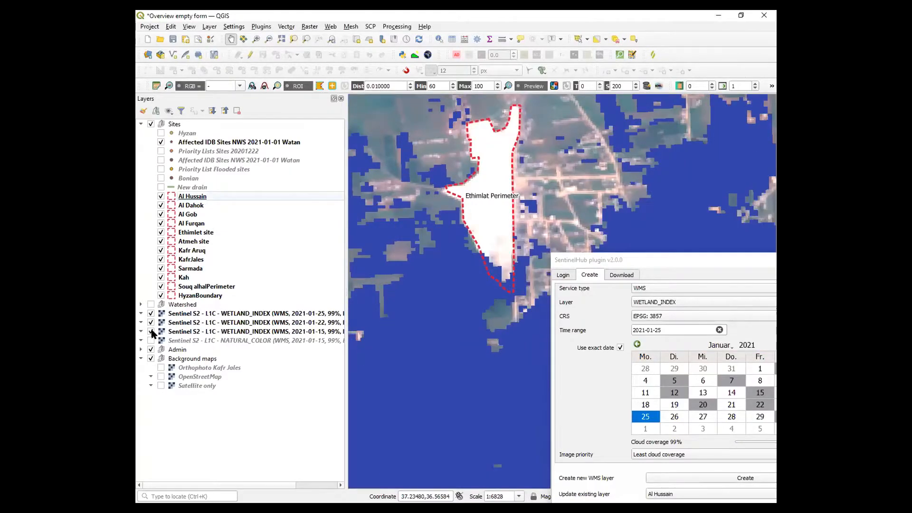
pyautogui.click(151, 332)
pyautogui.click(151, 323)
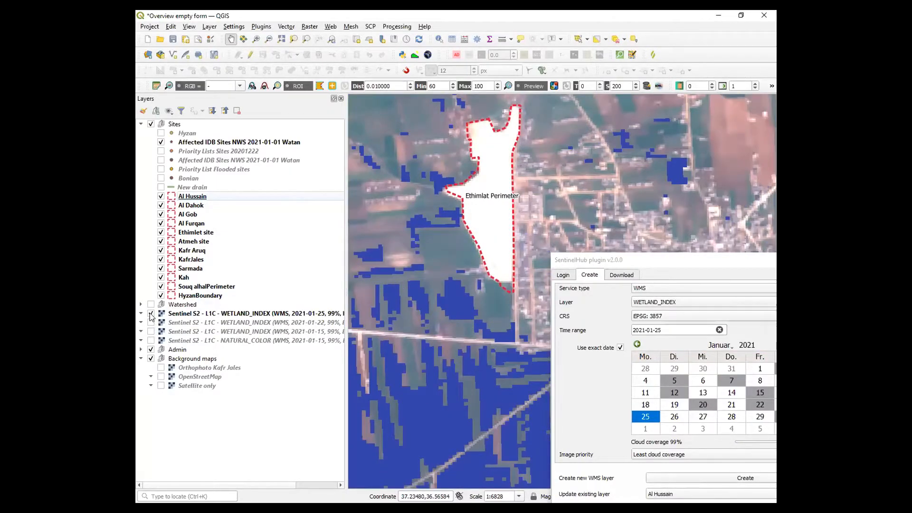
pyautogui.click(151, 314)
pyautogui.click(151, 314)
pyautogui.click(151, 322)
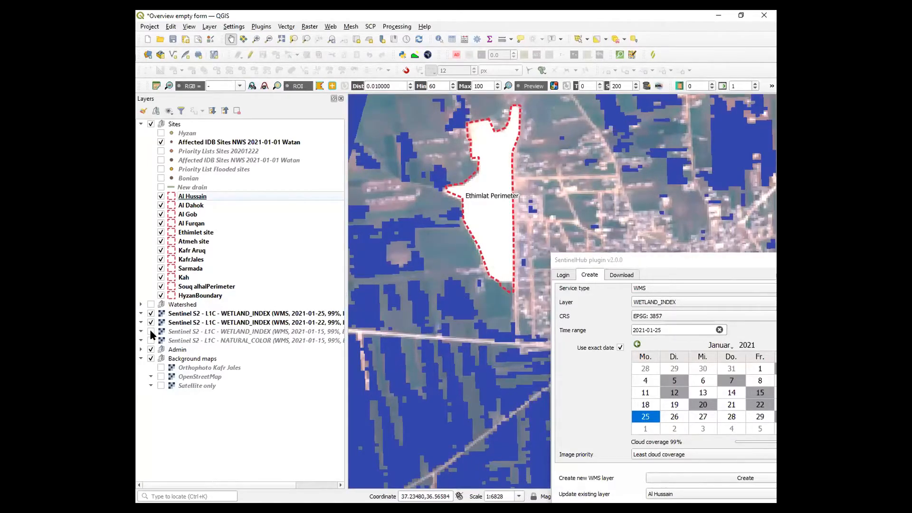
pyautogui.click(151, 332)
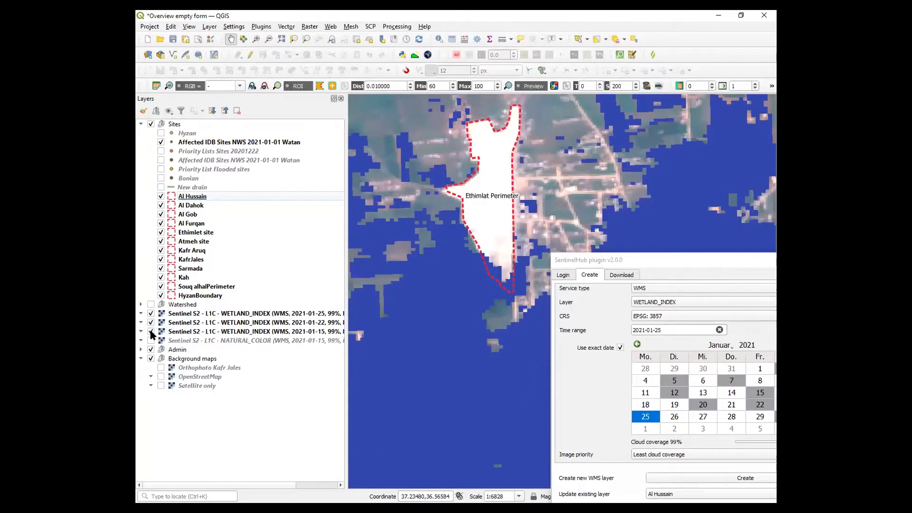
pyautogui.click(151, 331)
pyautogui.click(150, 322)
pyautogui.click(151, 313)
pyautogui.click(151, 314)
pyautogui.click(151, 322)
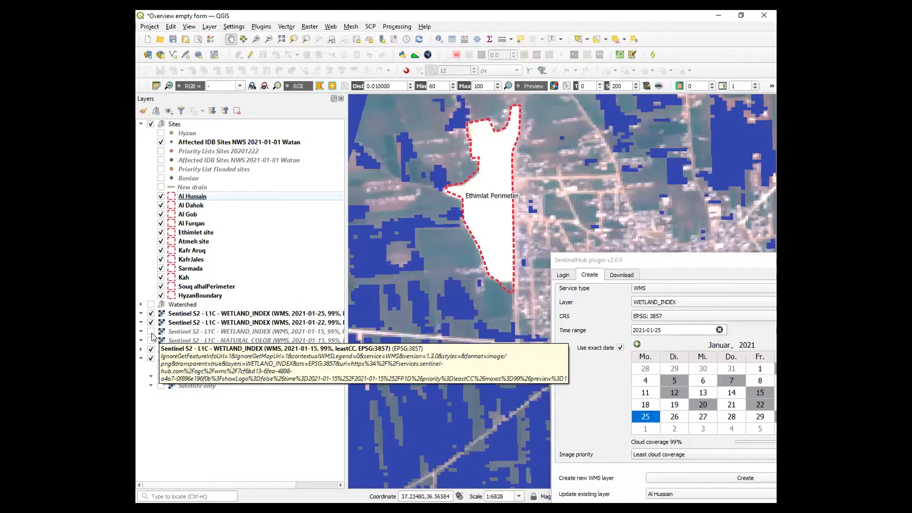
pyautogui.click(150, 331)
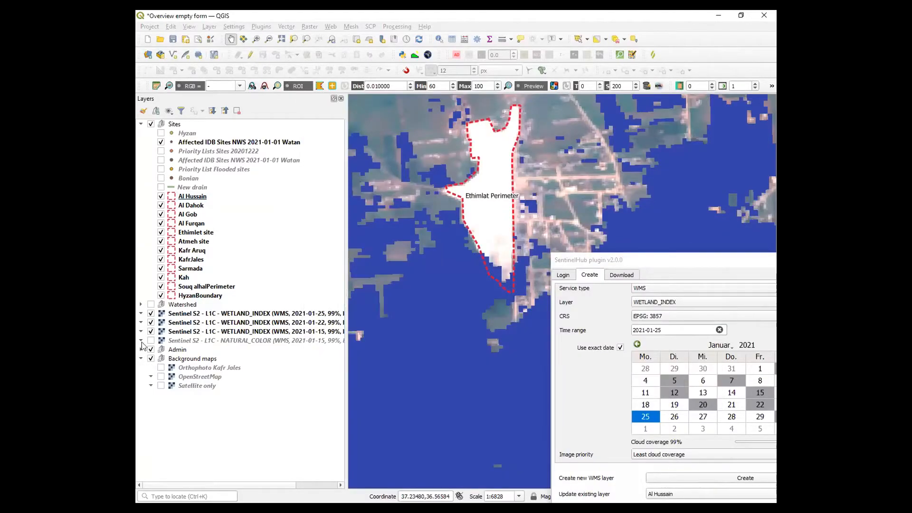
# Hide all three WETLAND_INDEX layers and bring the SentinelHub plugin window back fully into view.
pyautogui.click(150, 331)
pyautogui.click(151, 323)
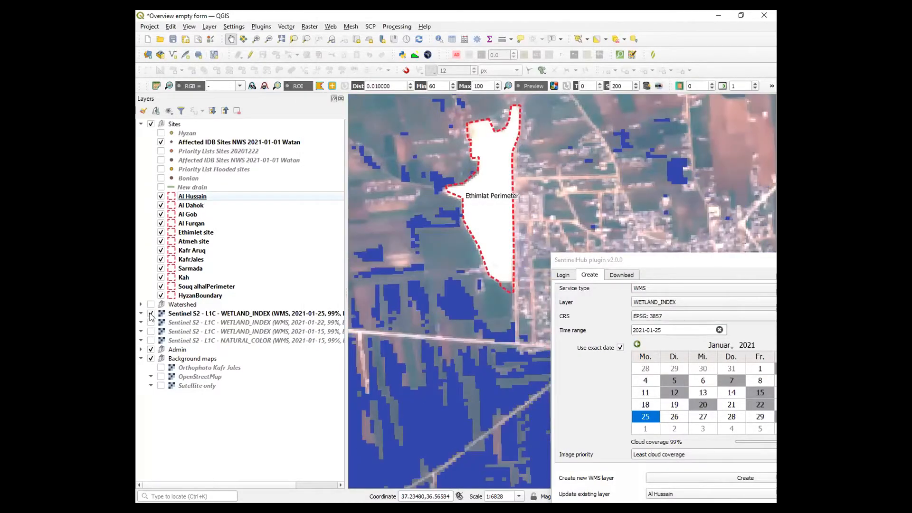
pyautogui.click(151, 313)
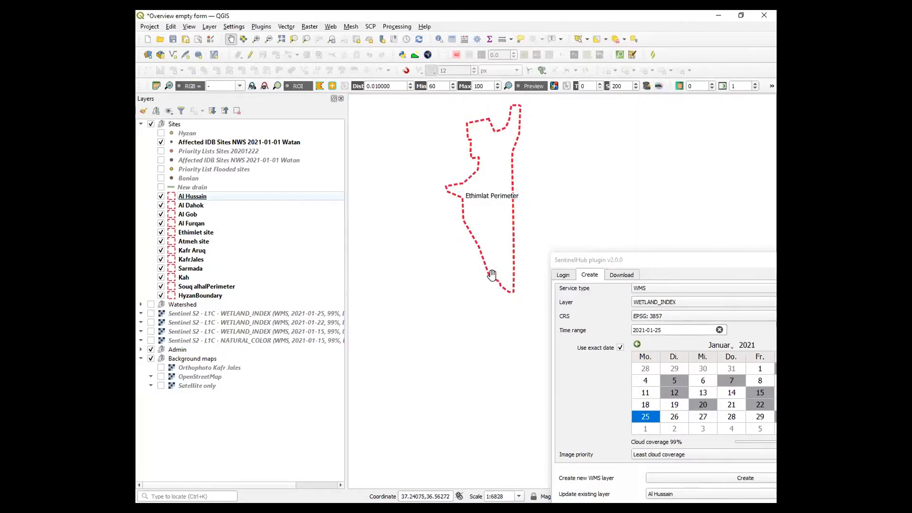
pyautogui.click(679, 260)
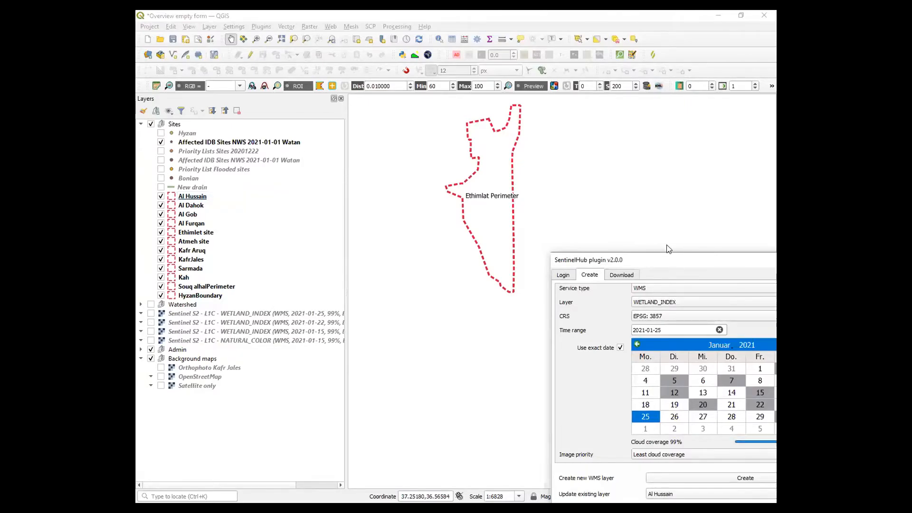
pyautogui.moveTo(672, 260); pyautogui.dragTo(593, 198)
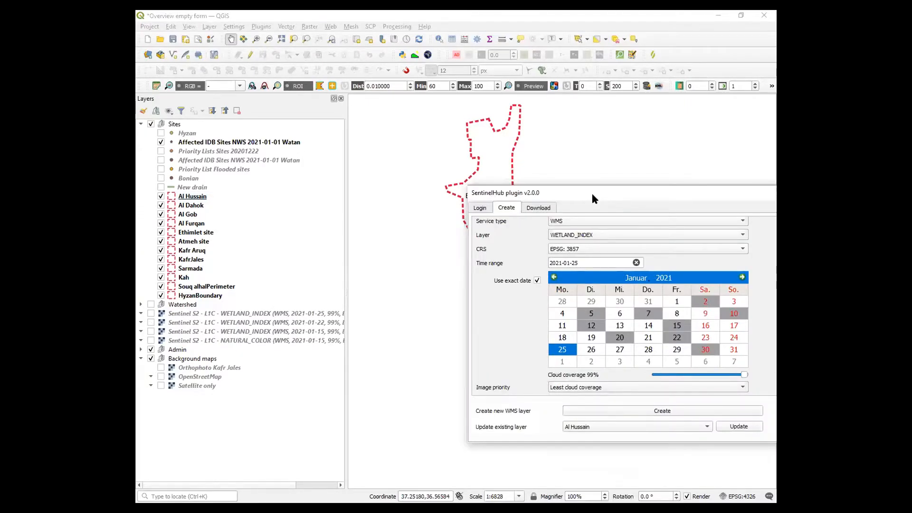
# Replace the SentinelHub time range with the exact date 2019-12-07 and set the cloud coverage to 100%.
pyautogui.click(636, 263)
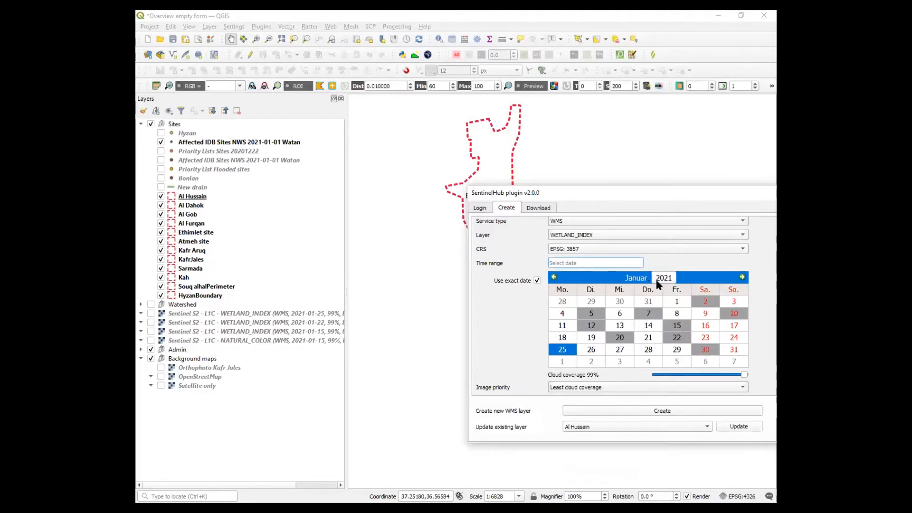
pyautogui.click(636, 278)
pyautogui.click(655, 416)
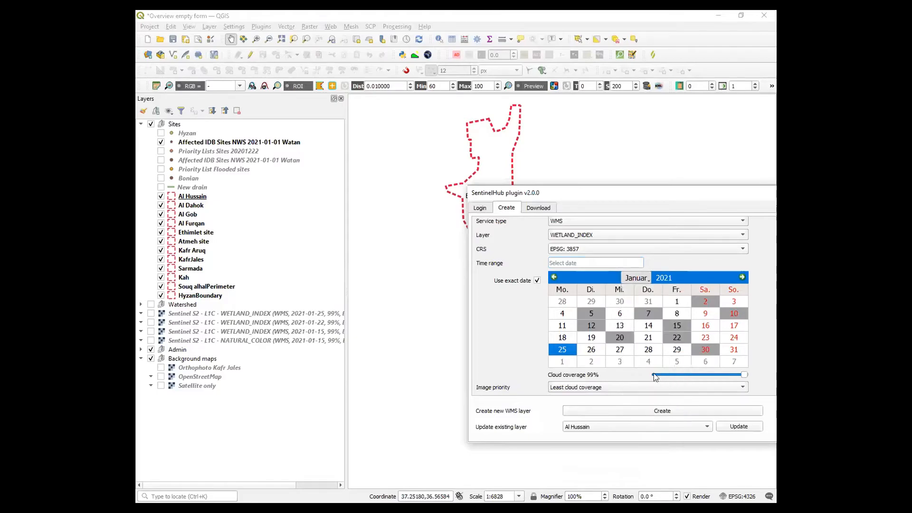
pyautogui.click(679, 282)
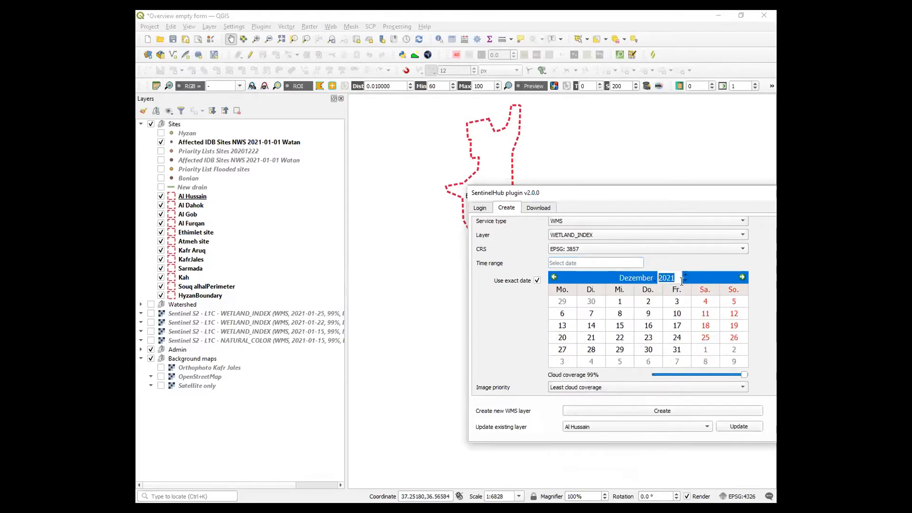
pyautogui.click(685, 281)
pyautogui.click(685, 281)
pyautogui.click(705, 313)
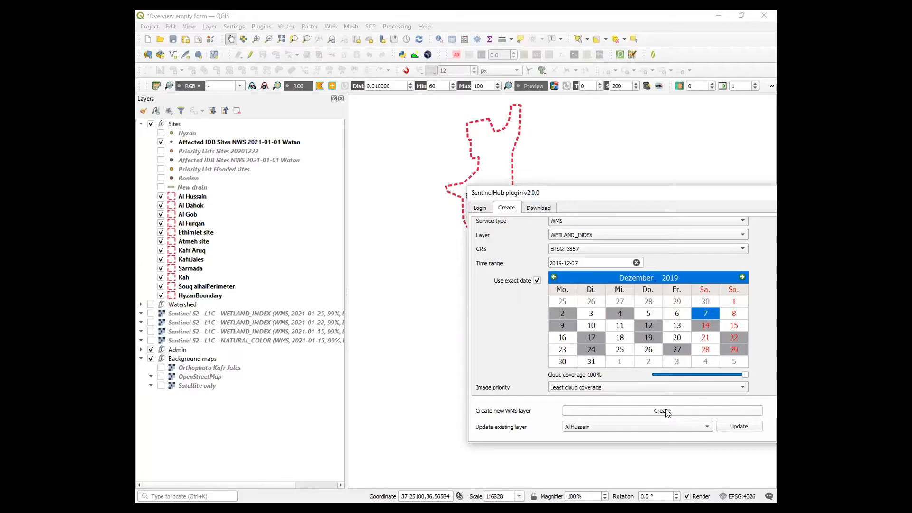
# Create a NATURAL_COLOR WMS layer for 2019-12-07 and place it directly above the other Sentinel layers.
pyautogui.click(596, 237)
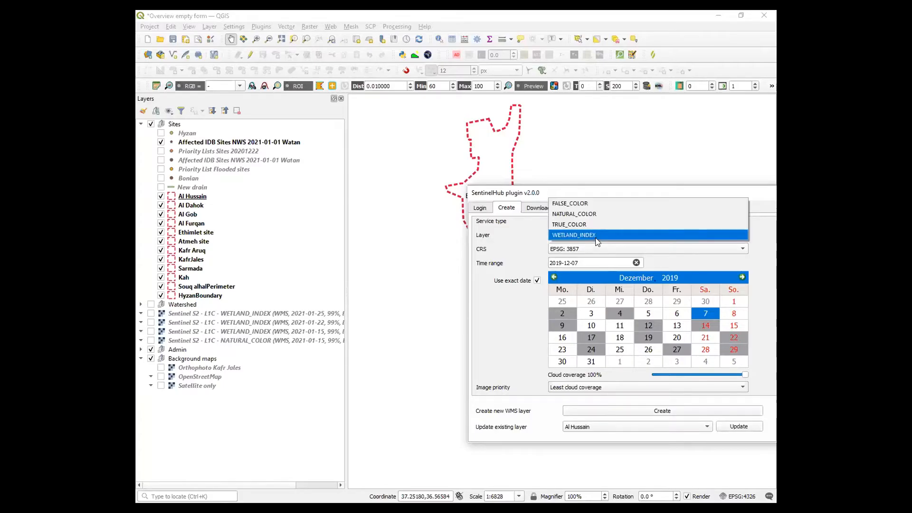
pyautogui.click(591, 214)
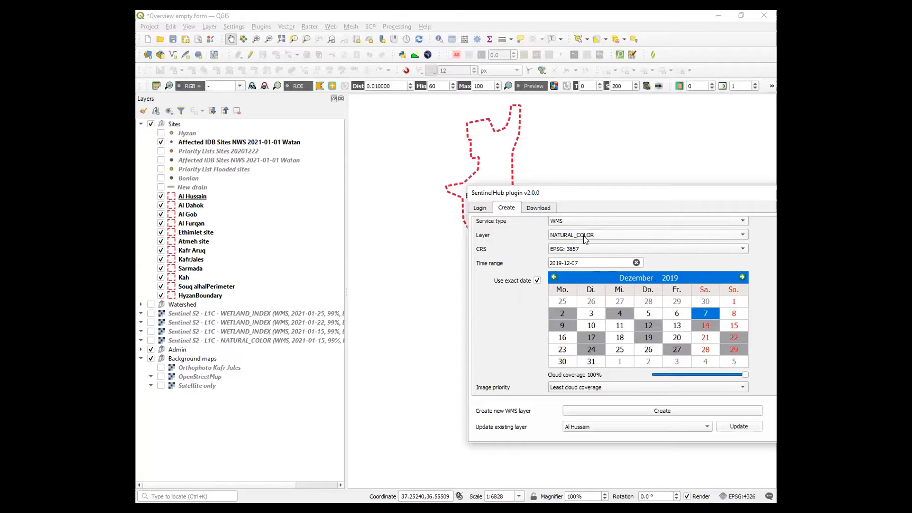
pyautogui.click(636, 411)
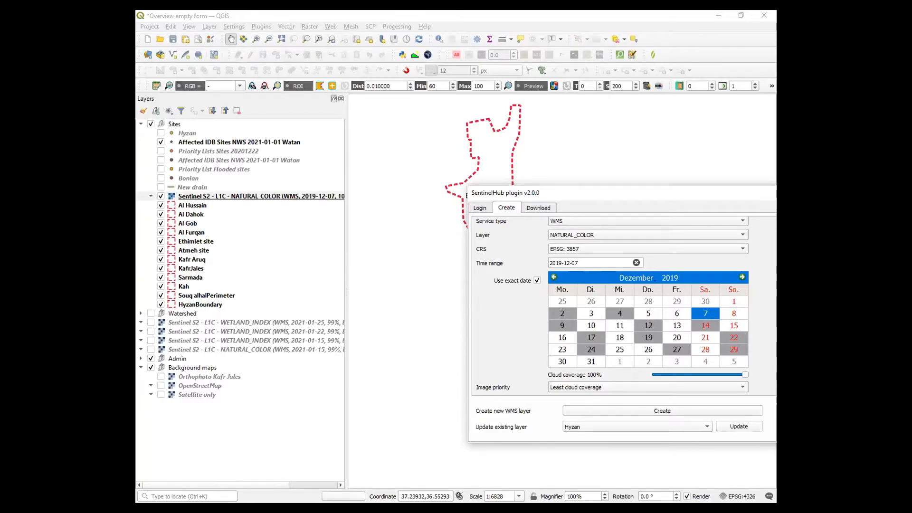
pyautogui.moveTo(246, 196); pyautogui.dragTo(265, 313)
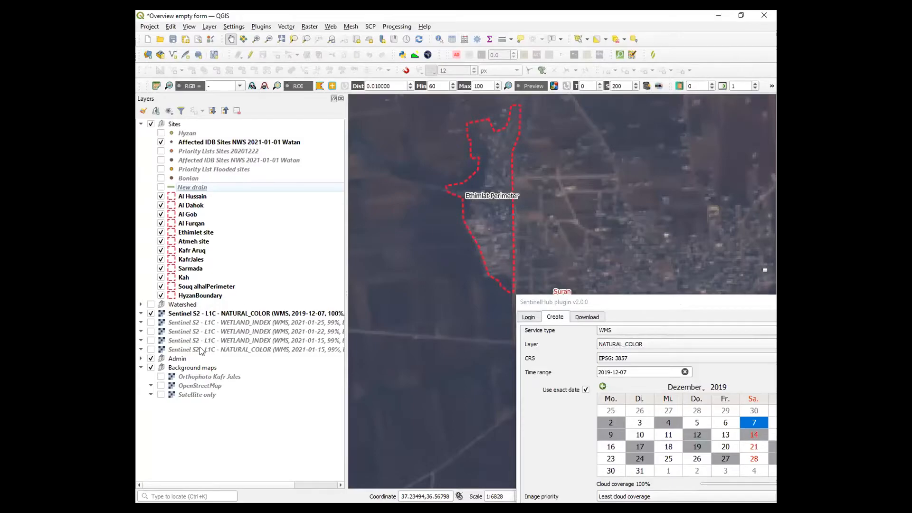
# Compare the 2019-12-07 and 2021-01-15 NATURAL_COLOR layers around the Ethimlat perimeter by switching their visibility.
pyautogui.click(150, 349)
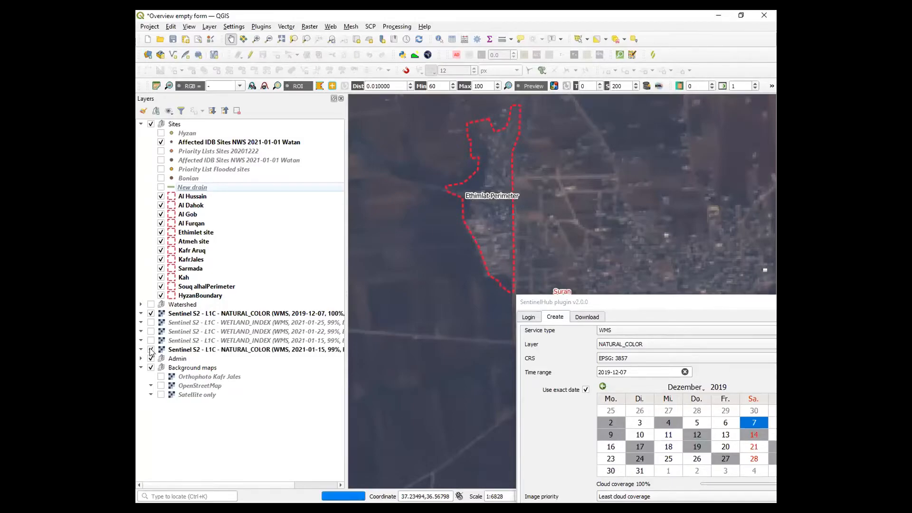
pyautogui.click(151, 314)
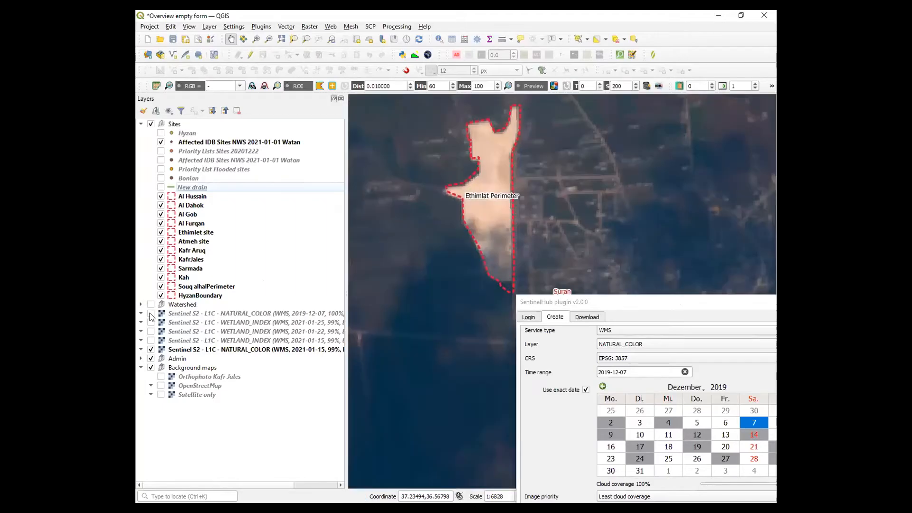
pyautogui.click(151, 314)
pyautogui.click(151, 350)
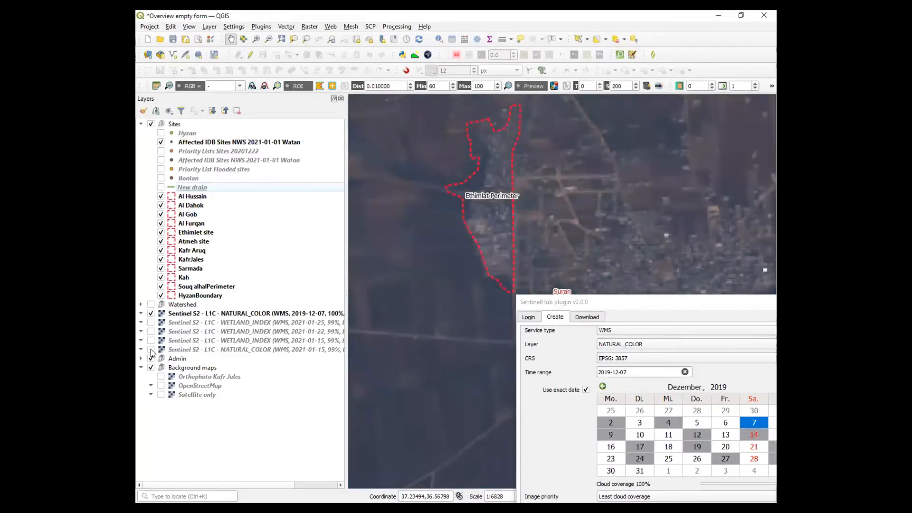
pyautogui.click(151, 350)
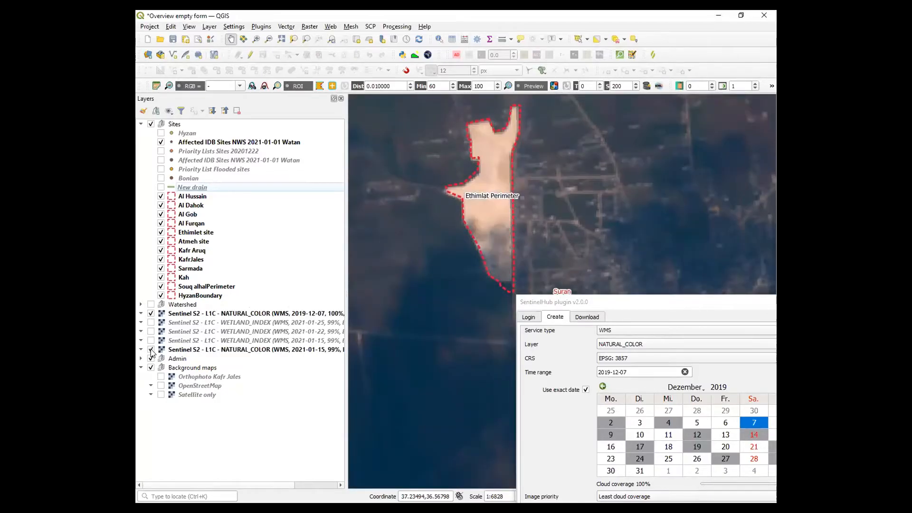
pyautogui.click(151, 350)
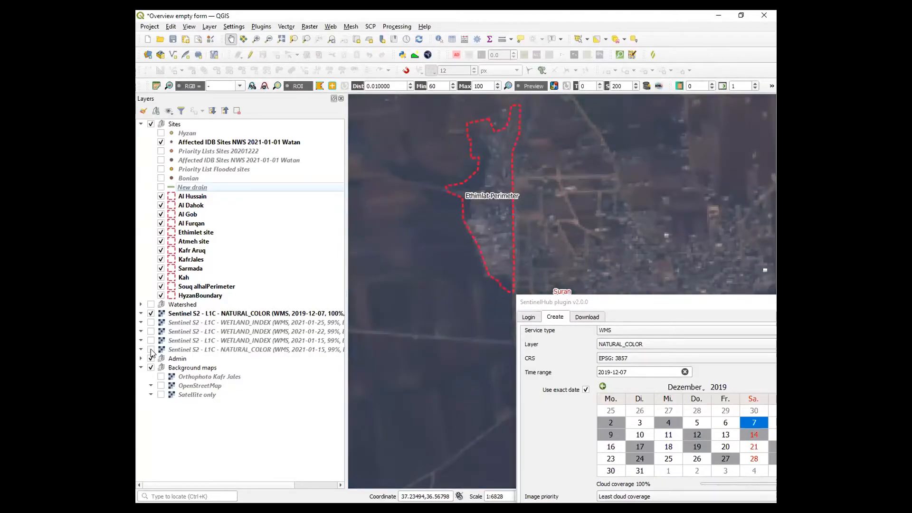
pyautogui.click(151, 350)
pyautogui.click(151, 350)
# Create a WETLAND_INDEX WMS layer for 2019-12-07 above the other Sentinel layers and hide the NATURAL_COLOR layer of that date.
pyautogui.click(651, 345)
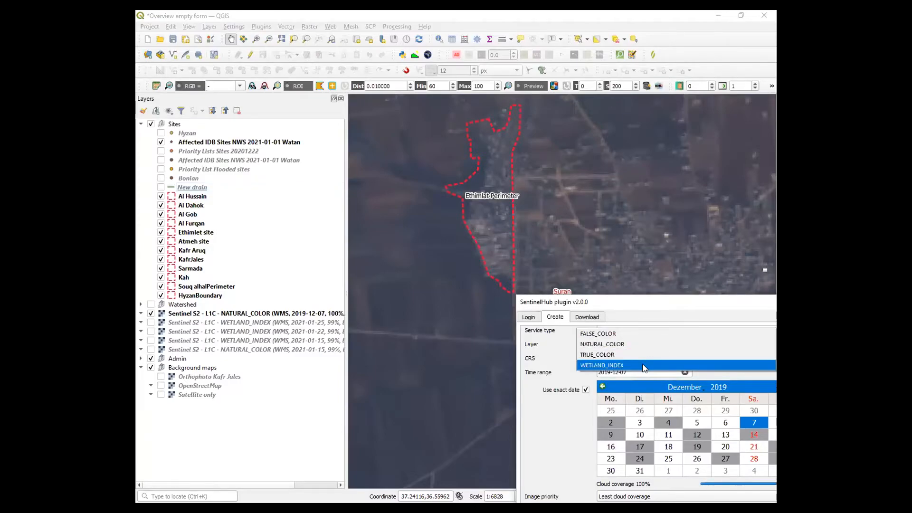
pyautogui.click(644, 365)
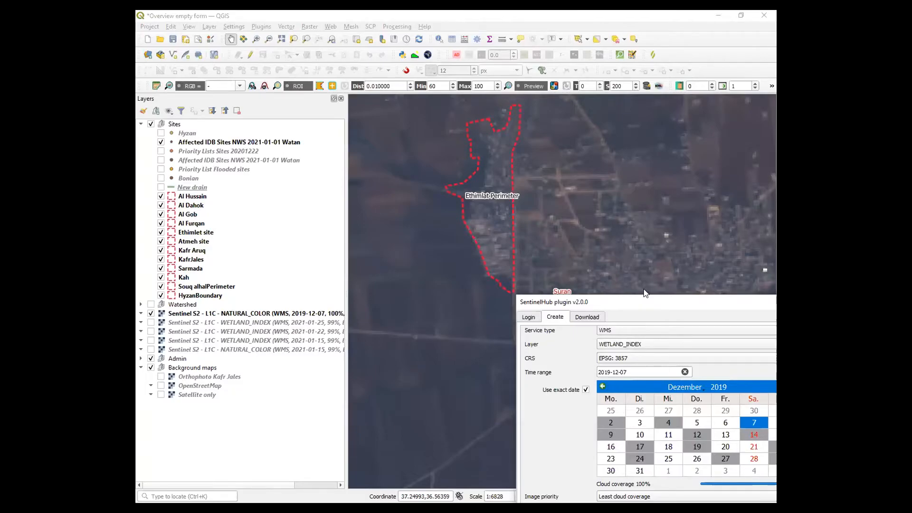
pyautogui.moveTo(645, 294); pyautogui.dragTo(635, 209)
pyautogui.click(693, 436)
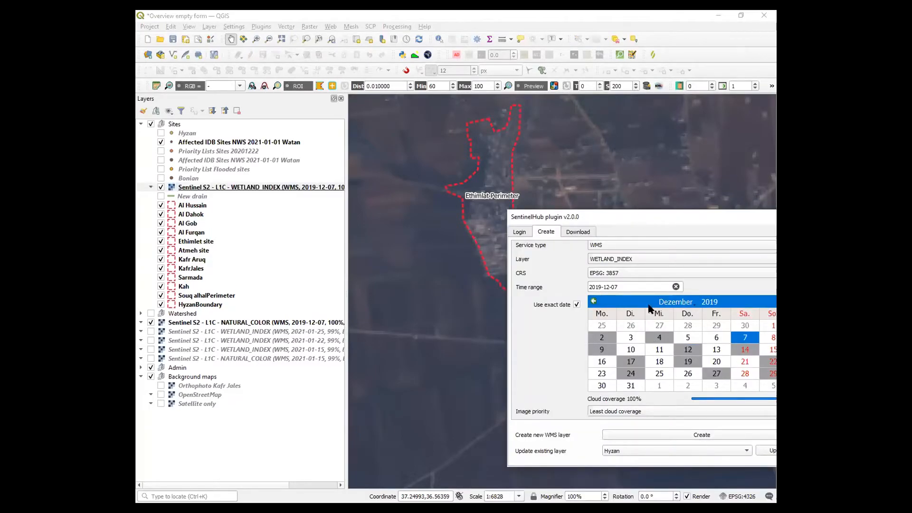
pyautogui.moveTo(230, 190); pyautogui.dragTo(247, 317)
pyautogui.click(151, 323)
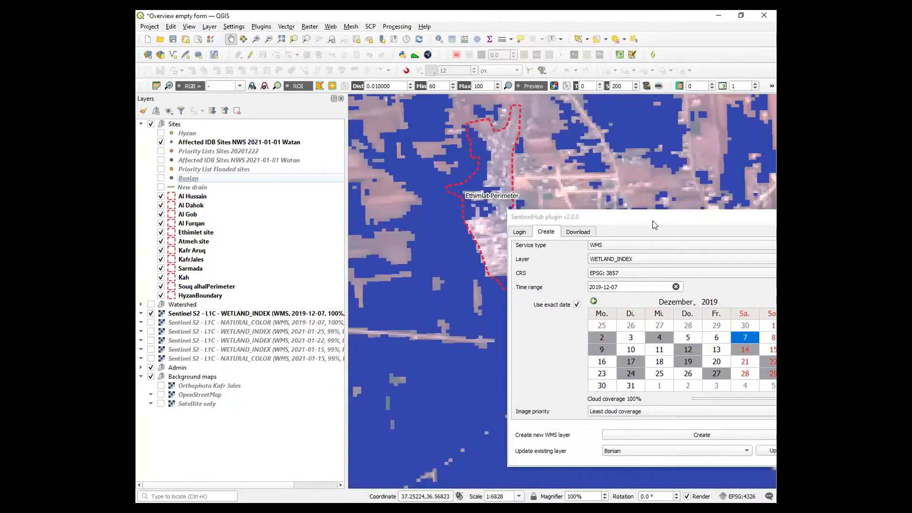
# Compare the WETLAND_INDEX and NATURAL_COLOR layers of 2019-12-07 around the Ethimlat perimeter by switching their visibility.
pyautogui.moveTo(653, 221); pyautogui.dragTo(725, 245)
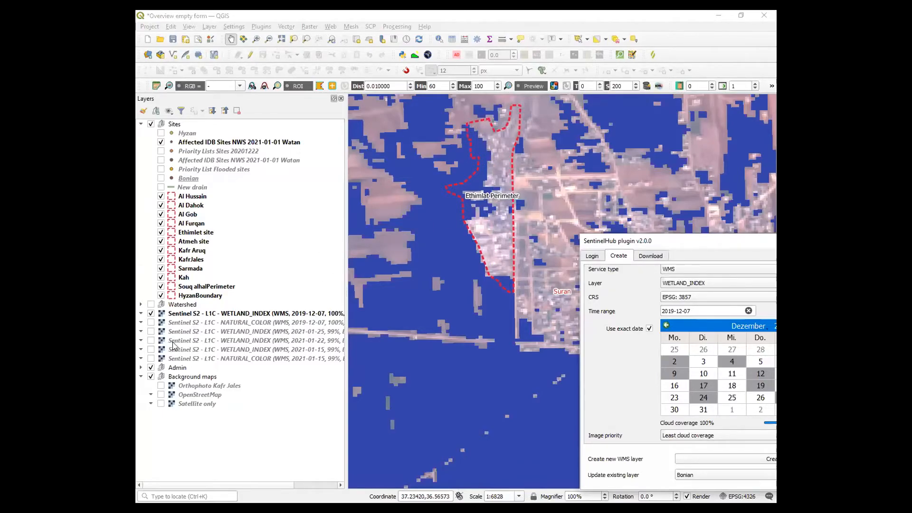
pyautogui.click(151, 322)
pyautogui.click(151, 313)
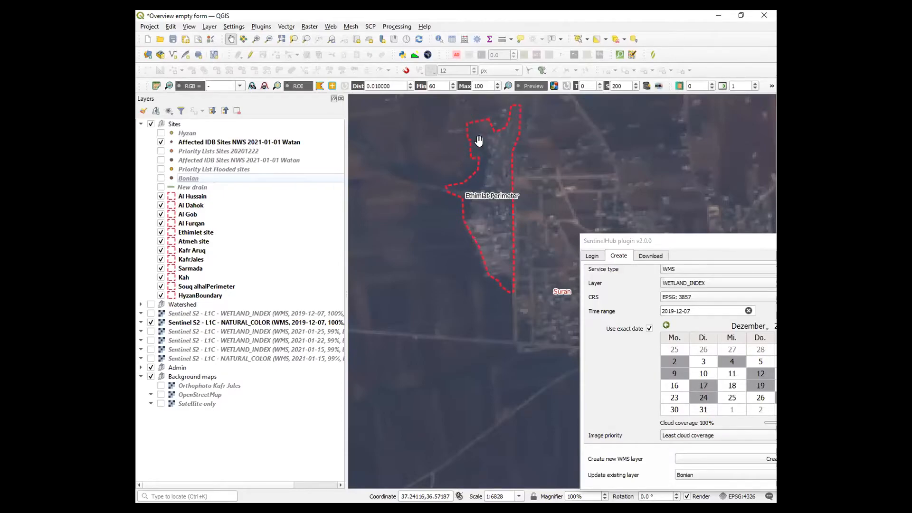
pyautogui.click(150, 322)
pyautogui.click(150, 314)
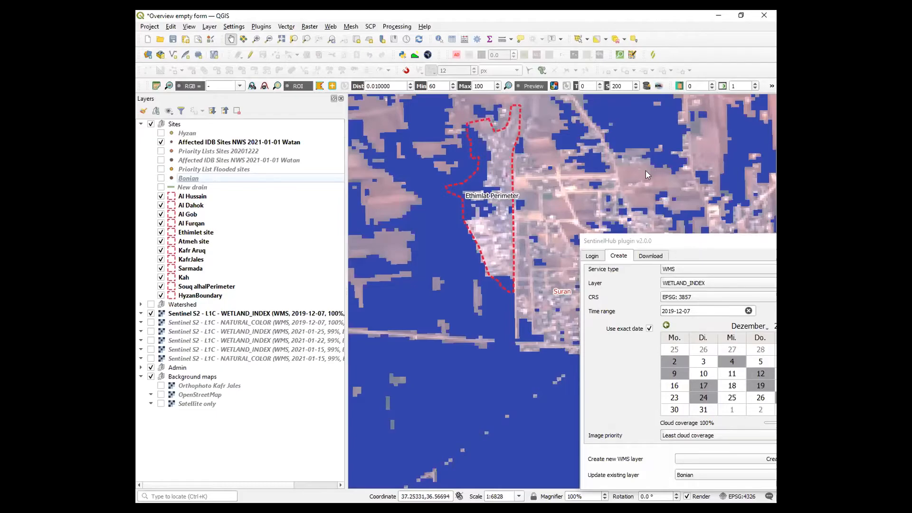
# Hide the 2019-12-07 WETLAND_INDEX layer and zoom the map to the visible Affected IDB Sites NWS 2021-01-01 Watan layer.
pyautogui.moveTo(696, 245); pyautogui.dragTo(497, 189)
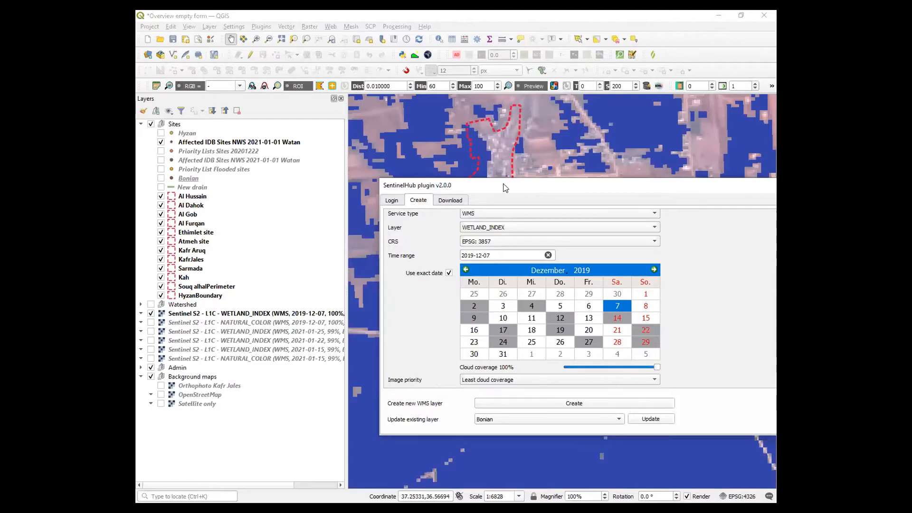
pyautogui.moveTo(504, 188); pyautogui.dragTo(462, 189)
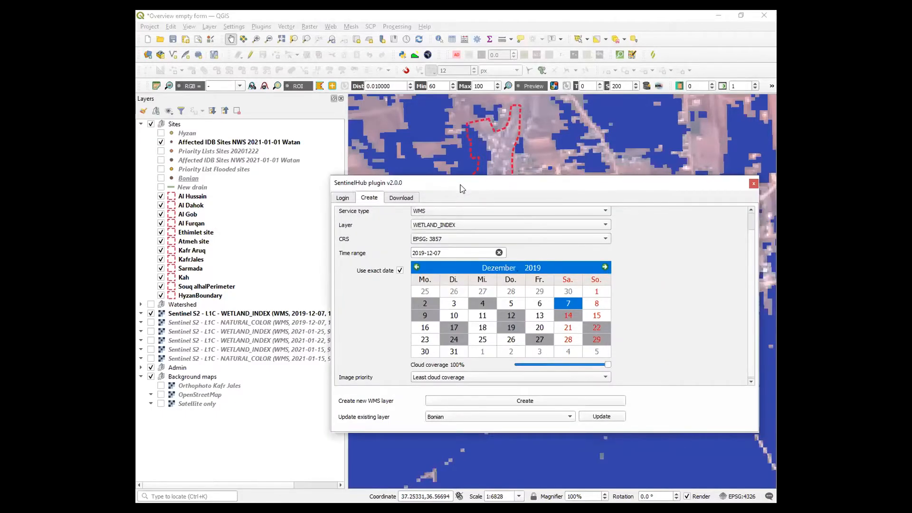
pyautogui.click(227, 144)
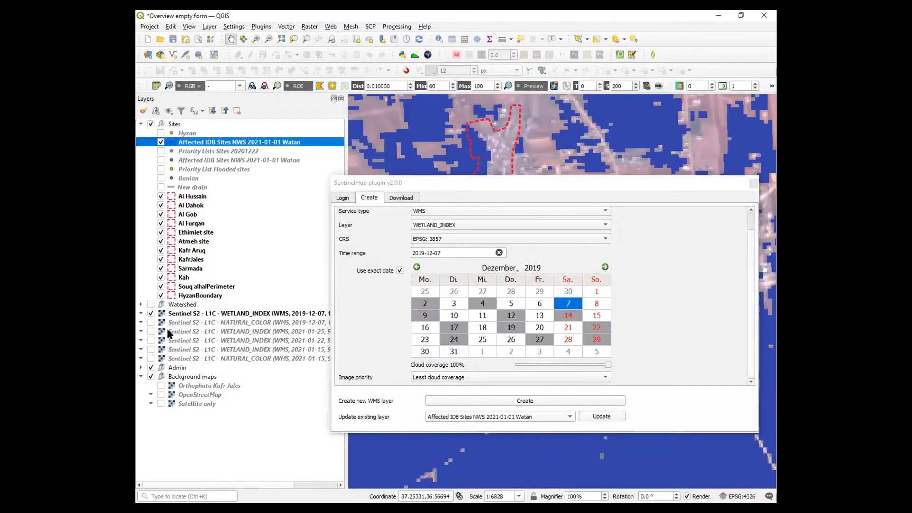
pyautogui.click(151, 313)
pyautogui.rightClick(235, 147)
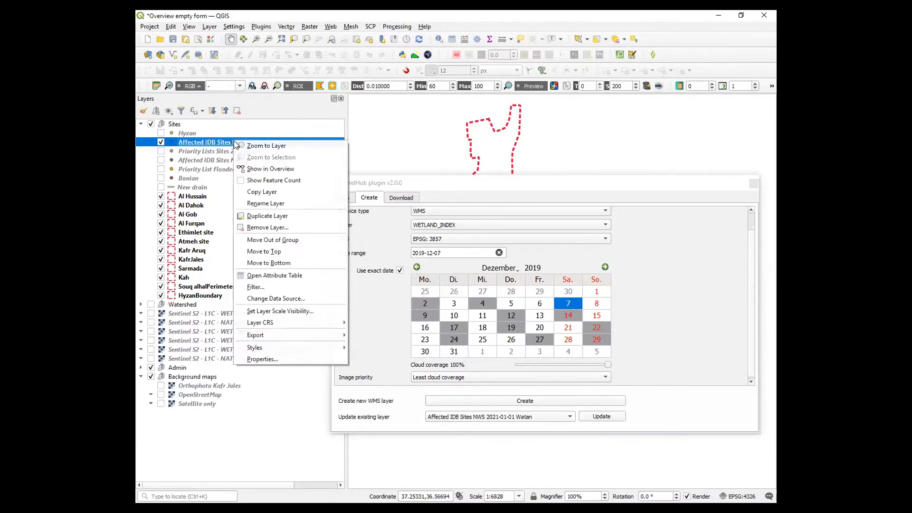
pyautogui.click(249, 145)
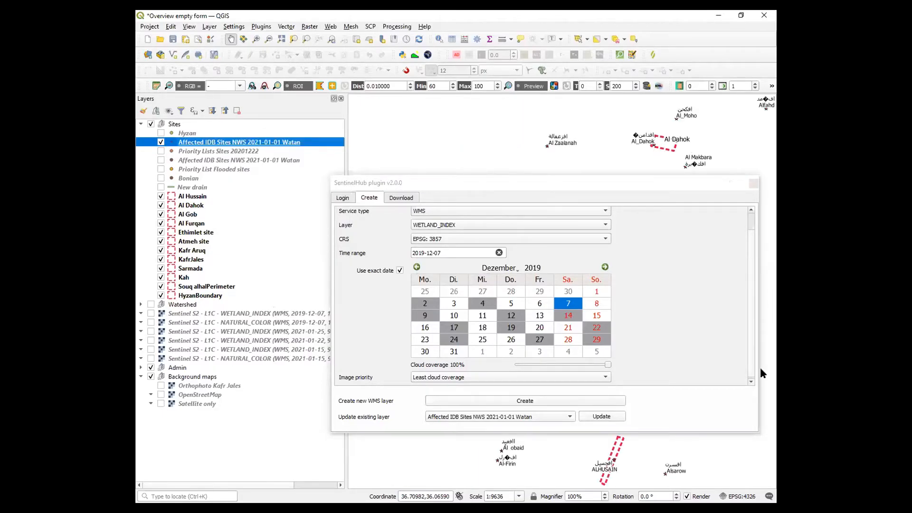
pyautogui.moveTo(674, 183); pyautogui.dragTo(649, 328)
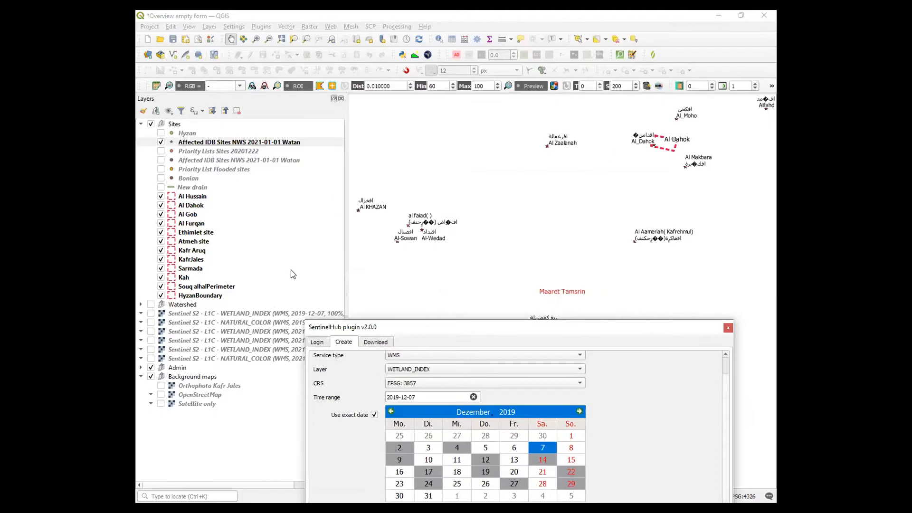
# Show OpenStreetMap temporarily to examine where the affected sites lie around Maaret Tamsrin.
pyautogui.click(161, 395)
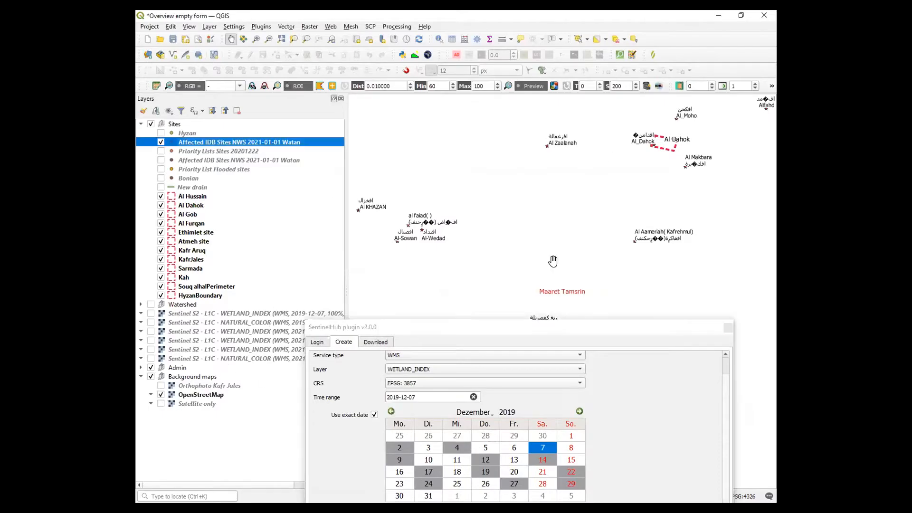
pyautogui.scroll(2, 536, 244)
pyautogui.moveTo(540, 248); pyautogui.dragTo(532, 195)
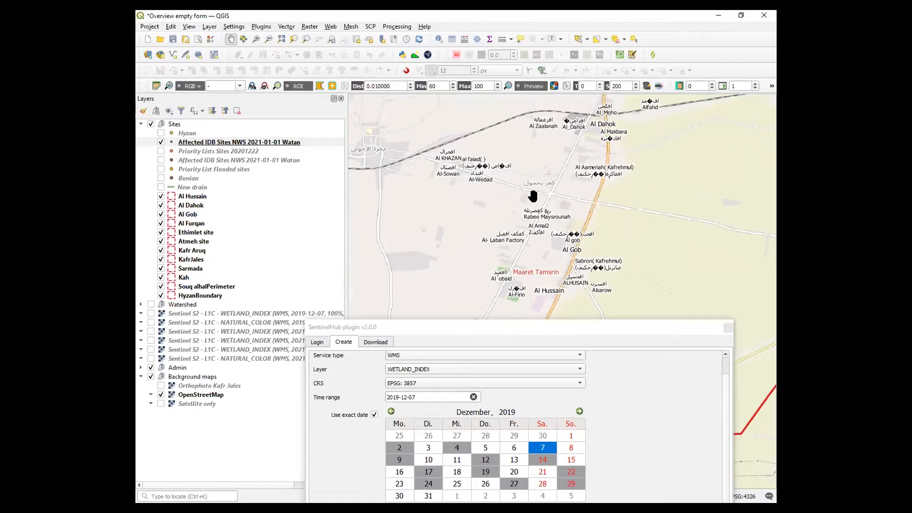
pyautogui.click(161, 394)
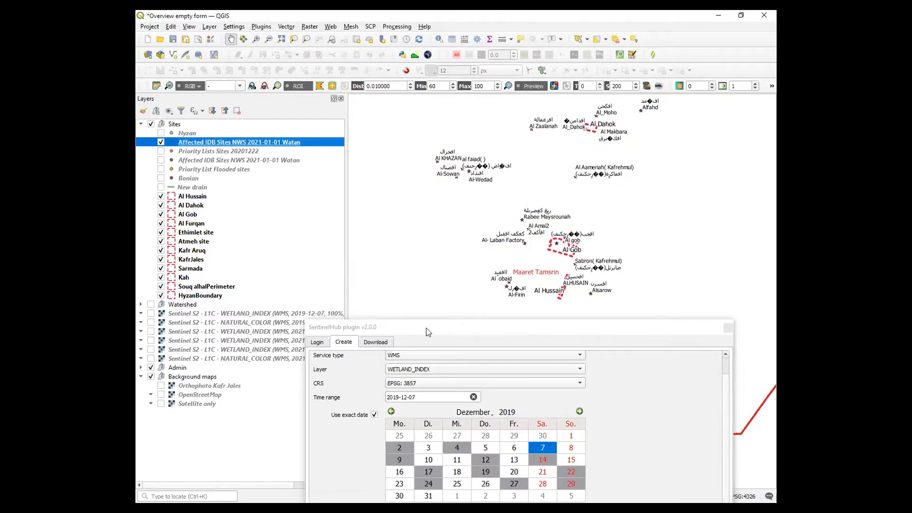
# Show the 2021-01-15 WETLAND_INDEX layer and examine the wetness around the Al Gob and Al Hussain sites.
pyautogui.moveTo(426, 327); pyautogui.dragTo(478, 326)
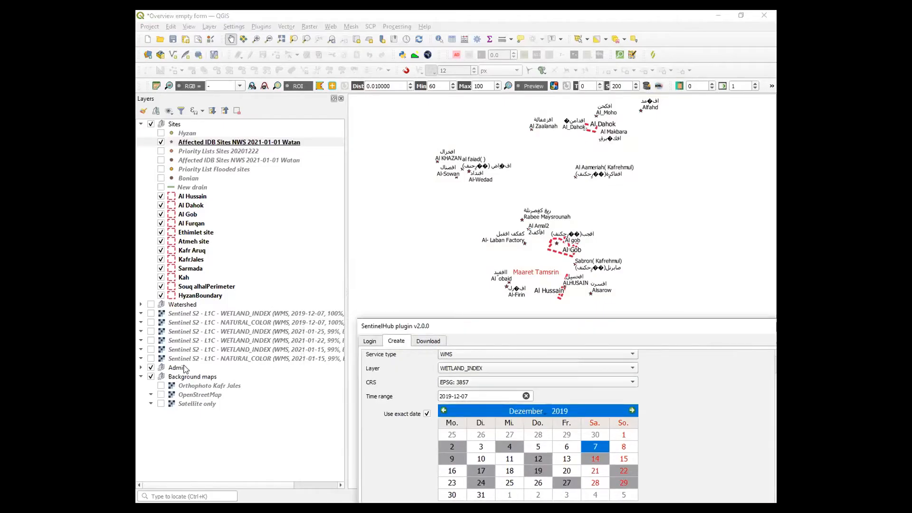
pyautogui.click(151, 349)
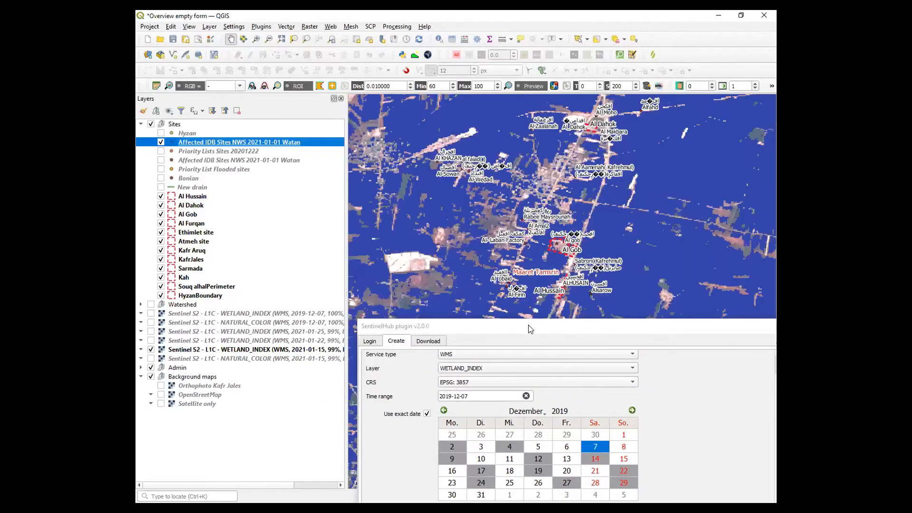
pyautogui.moveTo(537, 327); pyautogui.dragTo(551, 385)
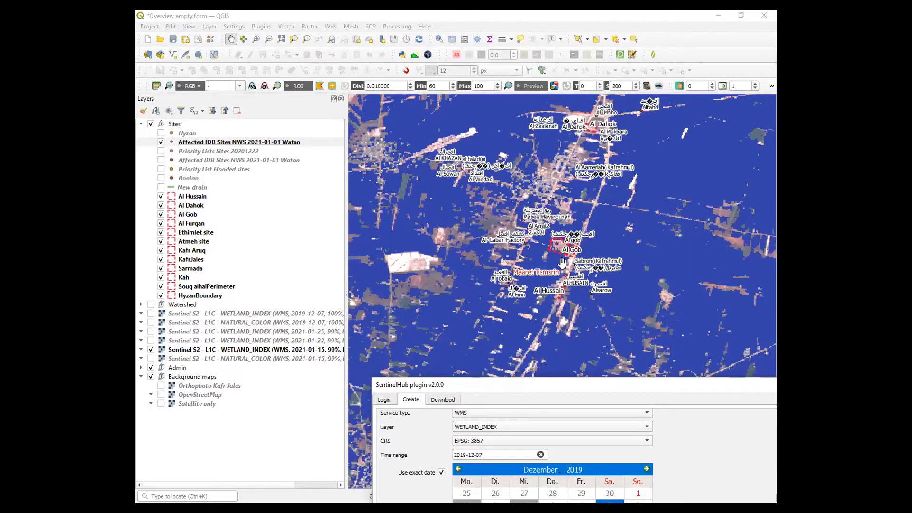
pyautogui.scroll(2, 561, 255)
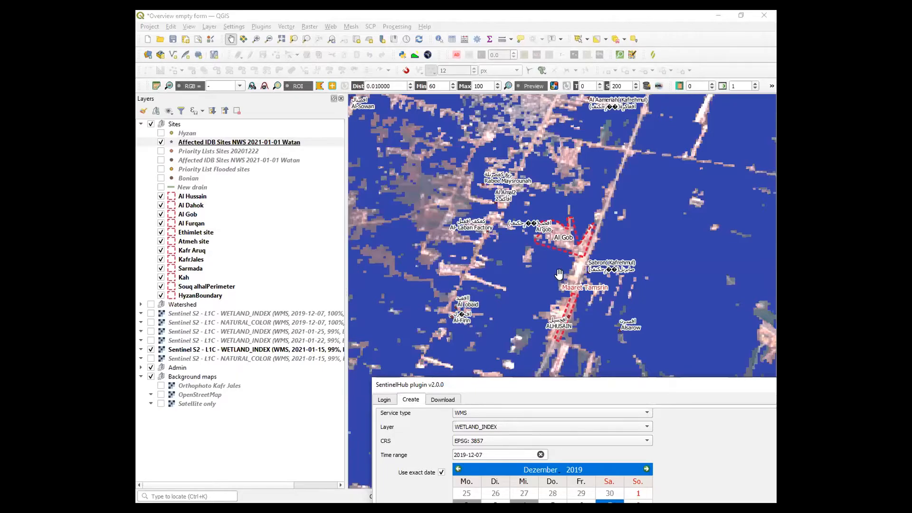
# Set the SentinelHub time range to the exact date 2021-01-30.
pyautogui.doubleClick(584, 388)
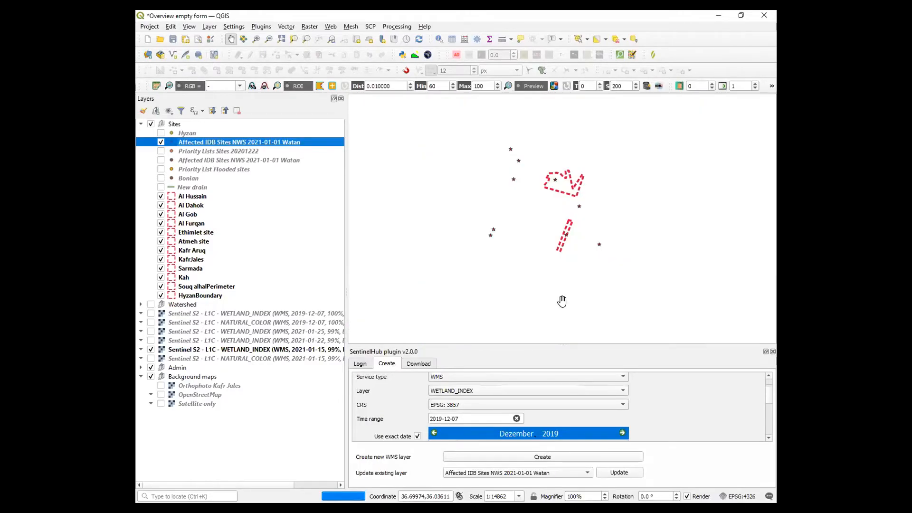
pyautogui.doubleClick(761, 353)
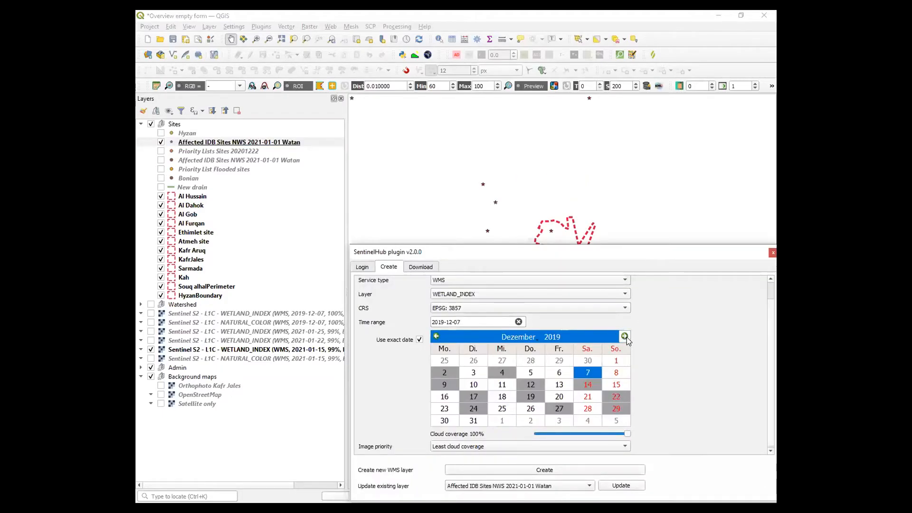
pyautogui.click(626, 337)
pyautogui.click(625, 337)
pyautogui.click(548, 339)
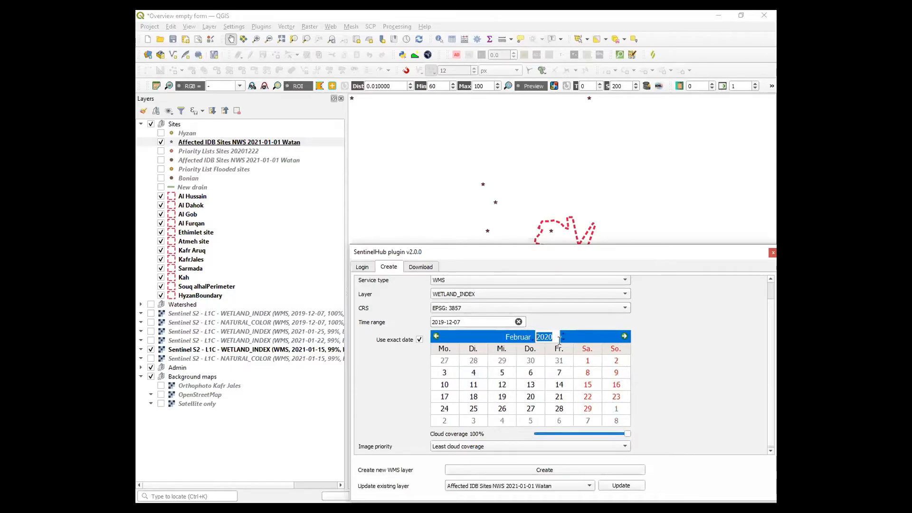
pyautogui.click(561, 334)
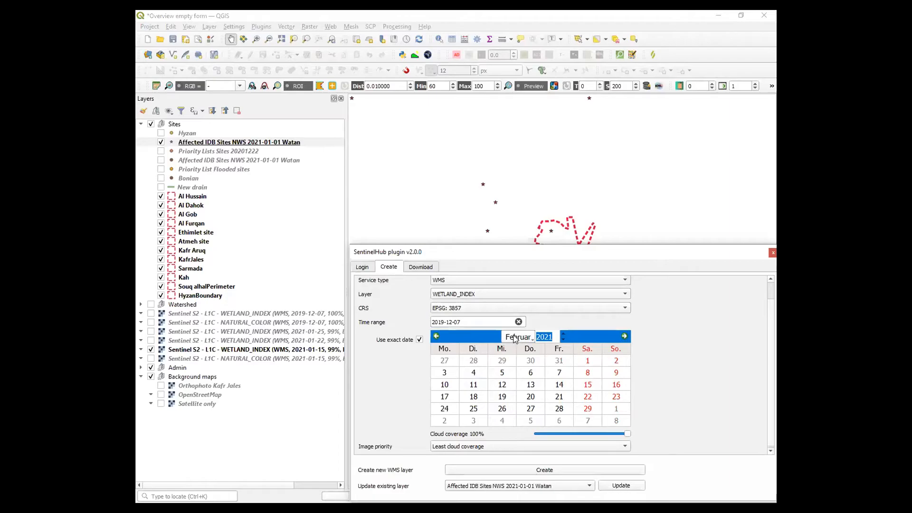
pyautogui.press('Return')
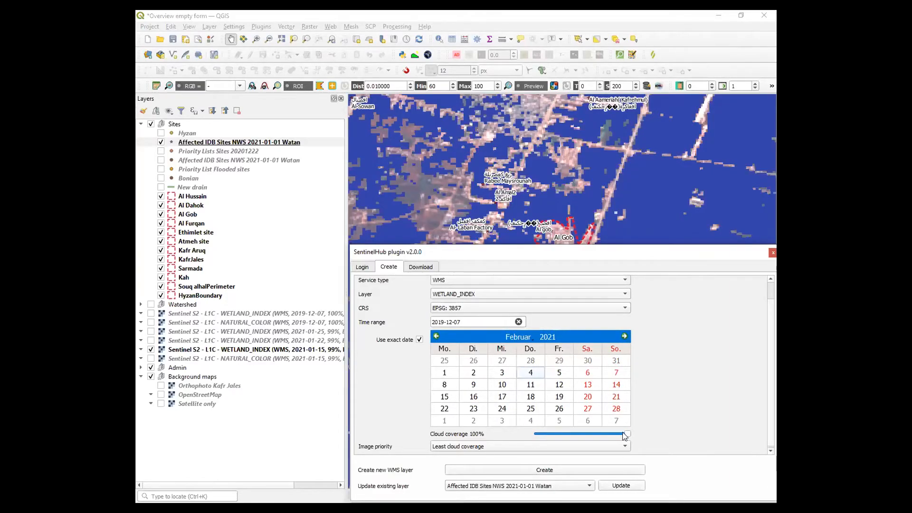
pyautogui.click(436, 336)
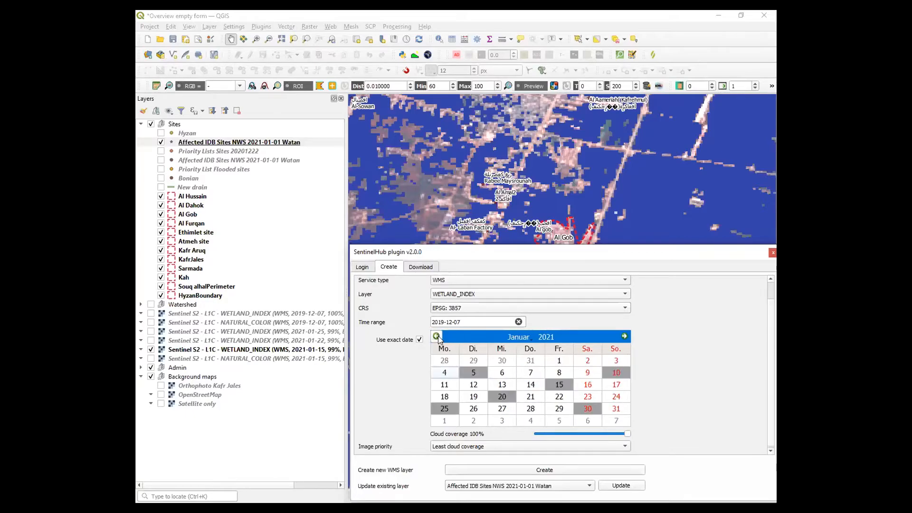
pyautogui.click(589, 409)
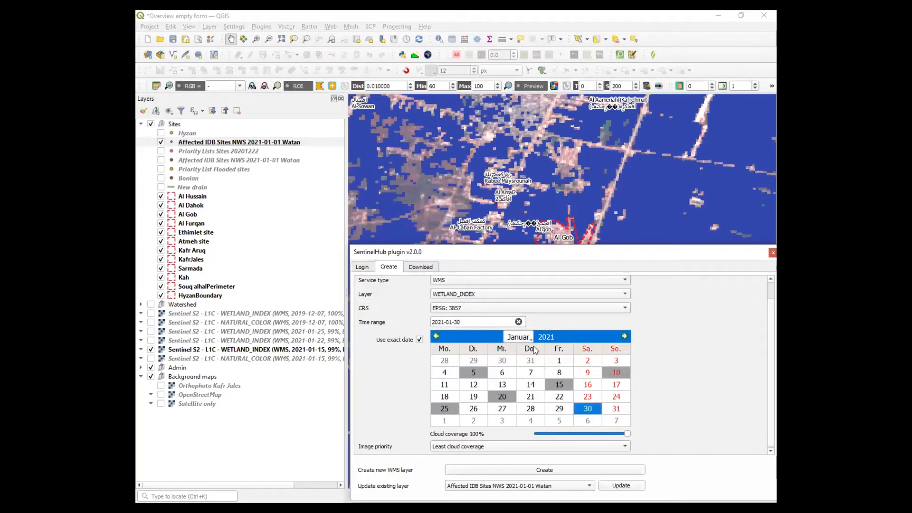
# Create a NATURAL_COLOR WMS layer for 2021-01-30, place it below the Watershed group and hide the 2021-01-15 WETLAND_INDEX layer.
pyautogui.click(483, 298)
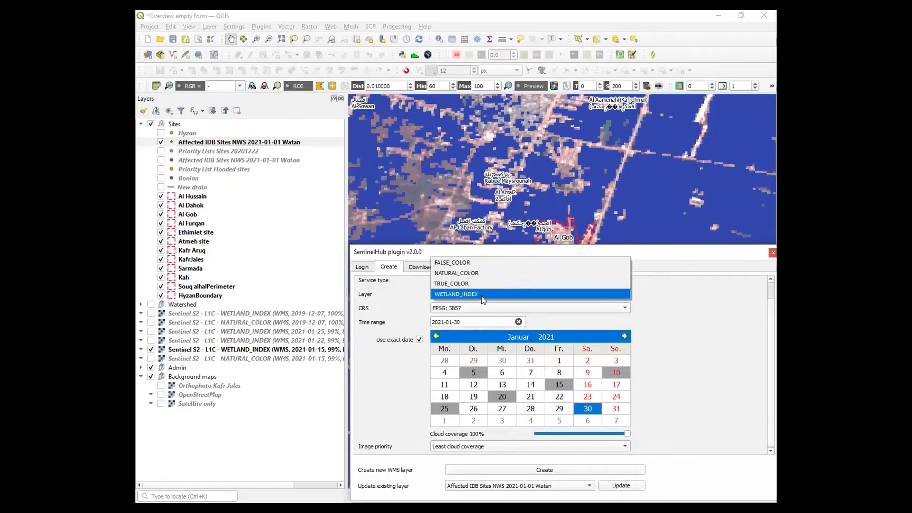
pyautogui.click(487, 274)
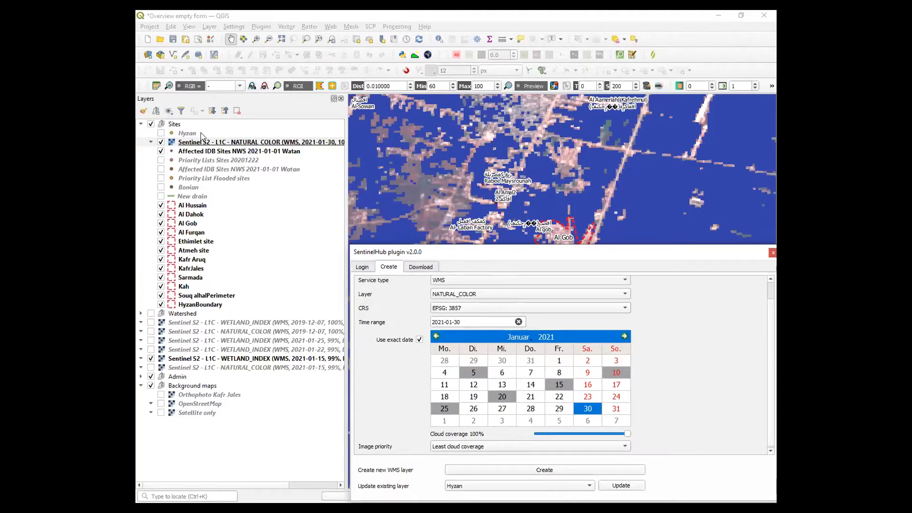
pyautogui.moveTo(203, 145); pyautogui.dragTo(215, 319)
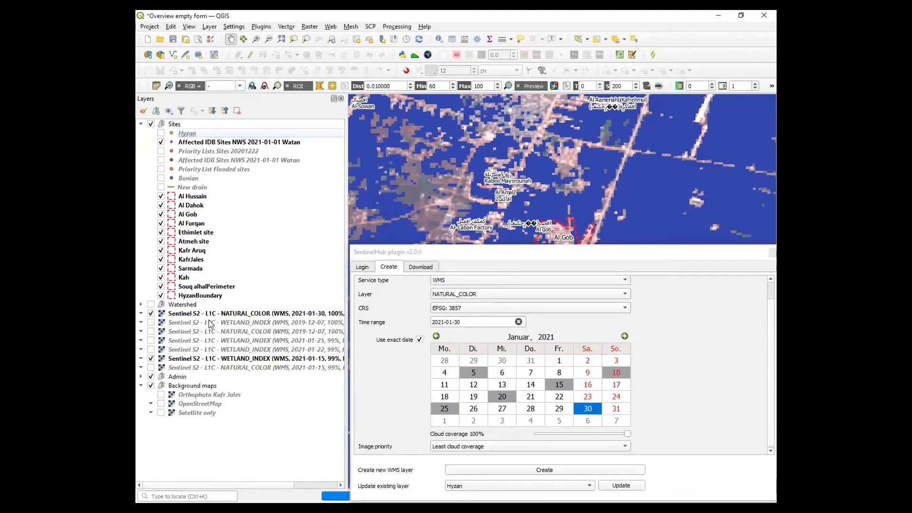
pyautogui.click(151, 358)
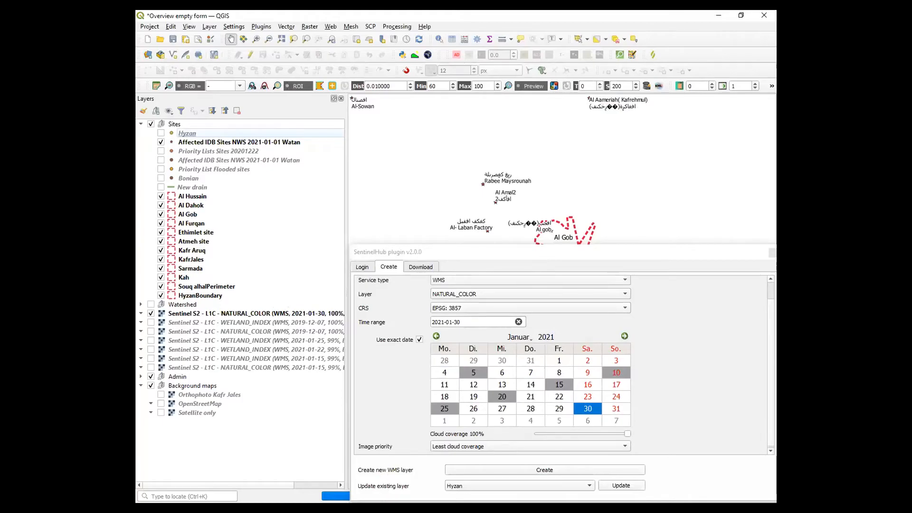
# Examine the cloud cover of the 2021-01-30 NATURAL_COLOR image across the region and around Maaret Tamsrin.
pyautogui.doubleClick(760, 252)
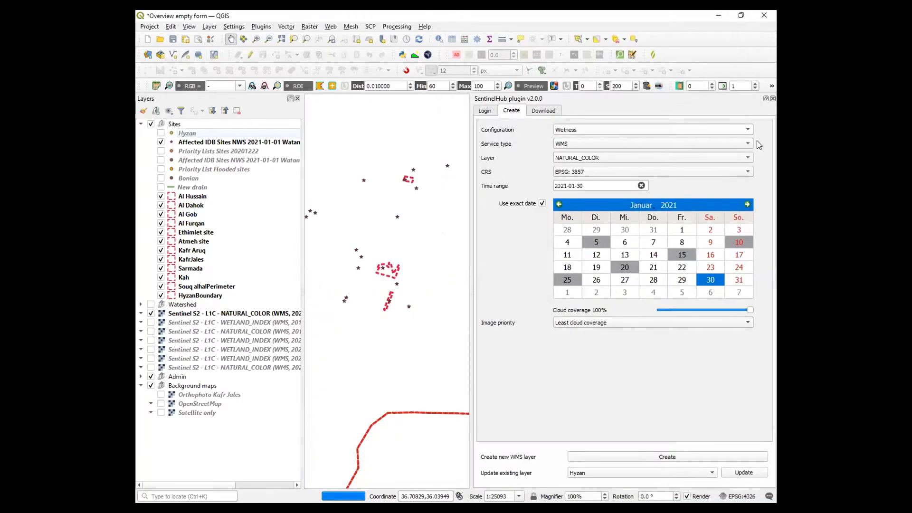
pyautogui.doubleClick(759, 99)
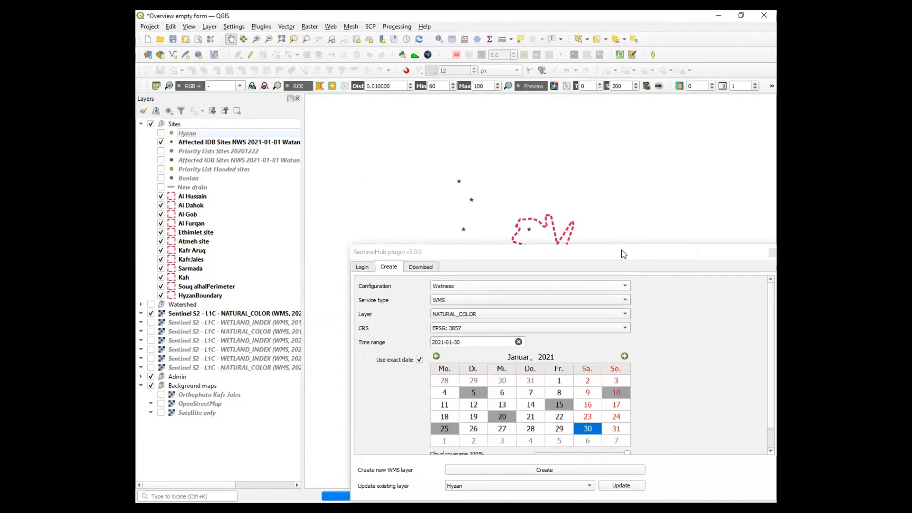
pyautogui.scroll(-5, 571, 254)
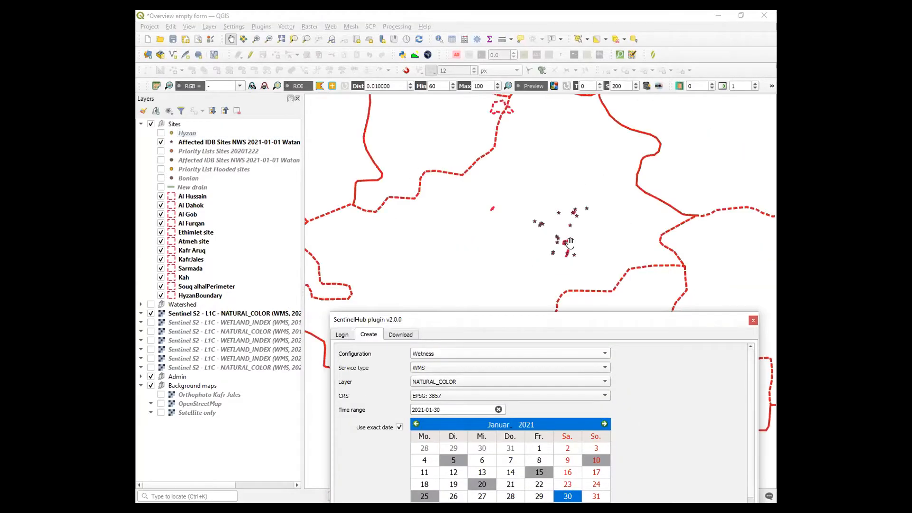
pyautogui.scroll(-2, 570, 243)
pyautogui.scroll(-2, 570, 244)
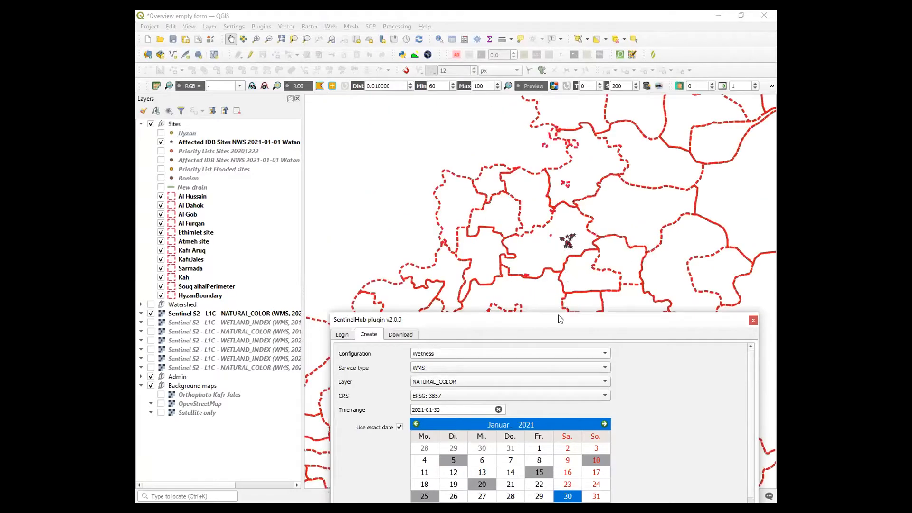
pyautogui.doubleClick(588, 319)
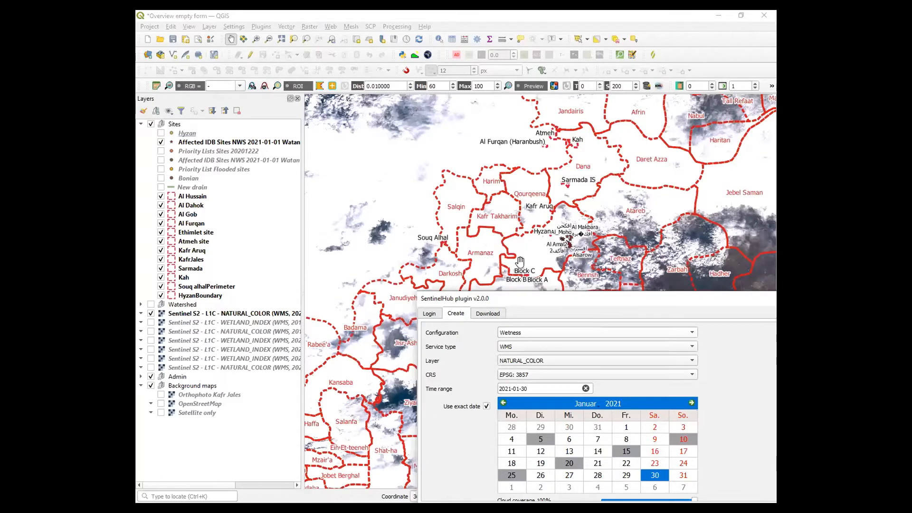
pyautogui.scroll(3, 572, 244)
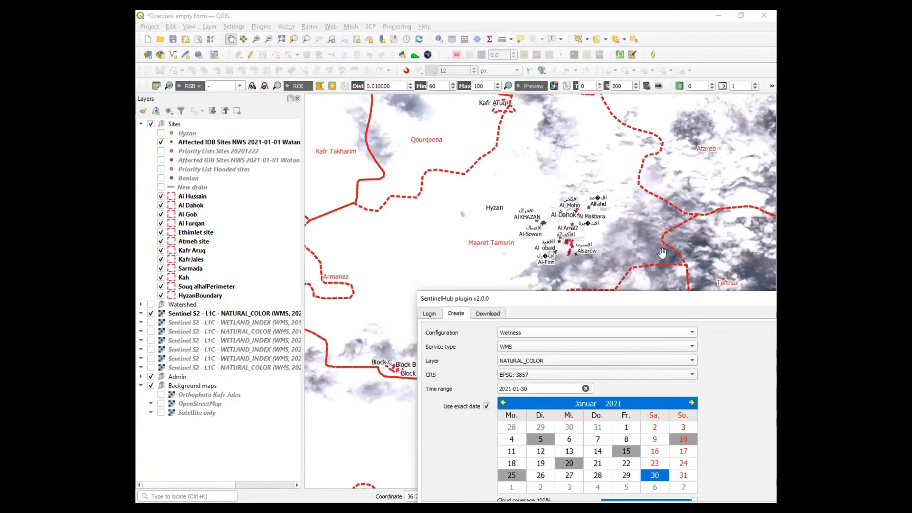
# Add a NATURAL_COLOR layer for 2021-01-25 in place of the visible 2021-01-30 one and inspect the Al Gob site.
pyautogui.moveTo(624, 298); pyautogui.dragTo(604, 252)
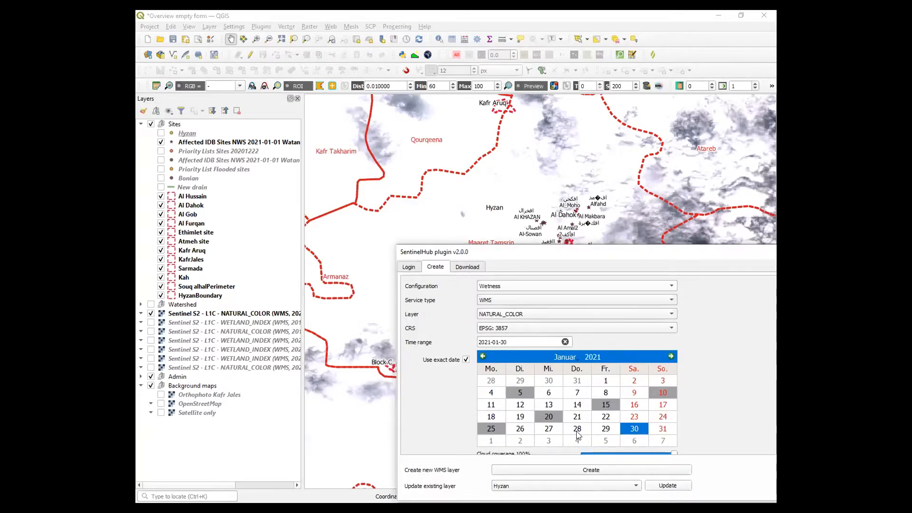
pyautogui.click(493, 429)
pyautogui.click(579, 473)
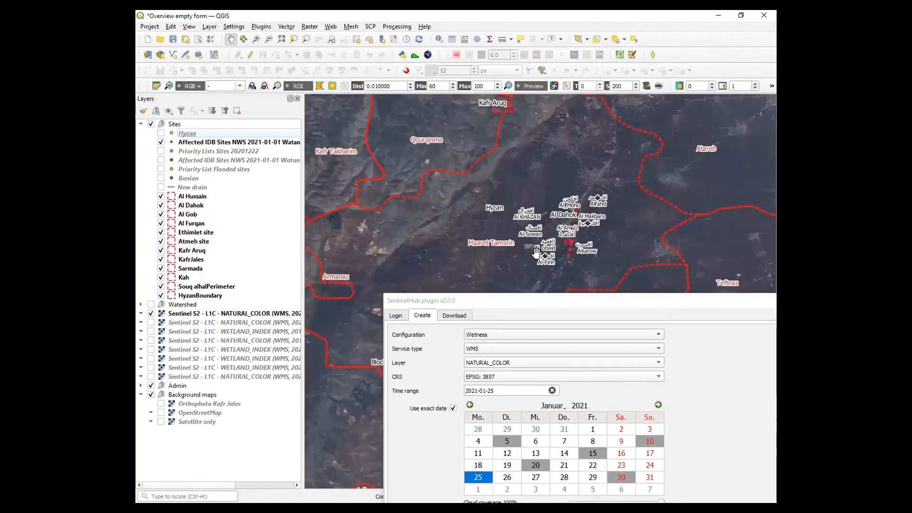
pyautogui.scroll(1, 586, 242)
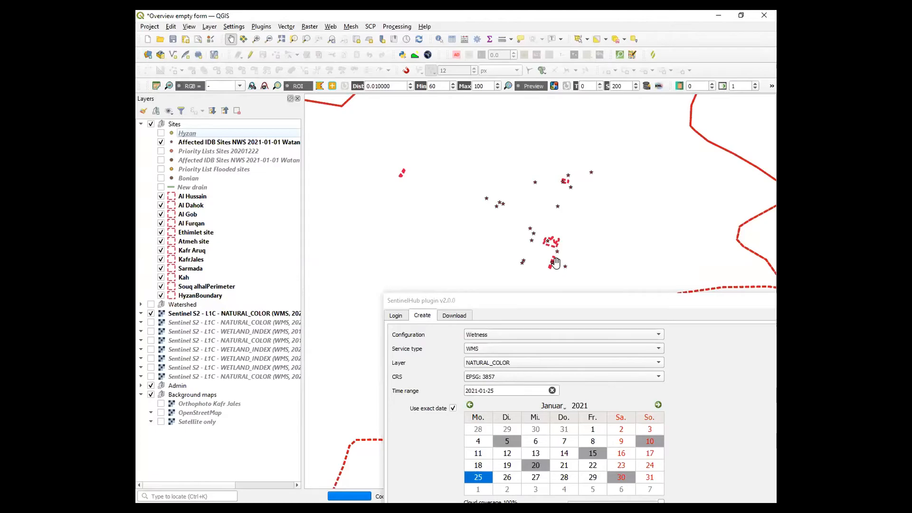
pyautogui.scroll(2, 551, 254)
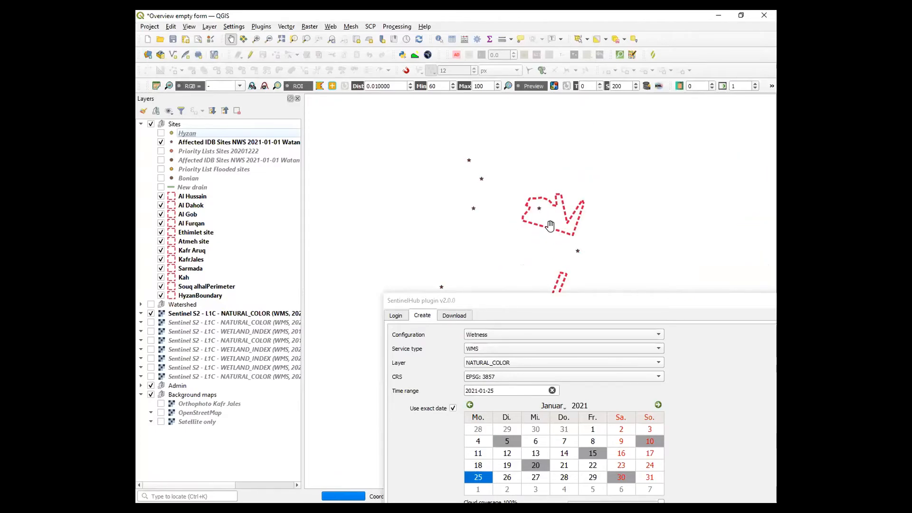
pyautogui.scroll(1, 550, 225)
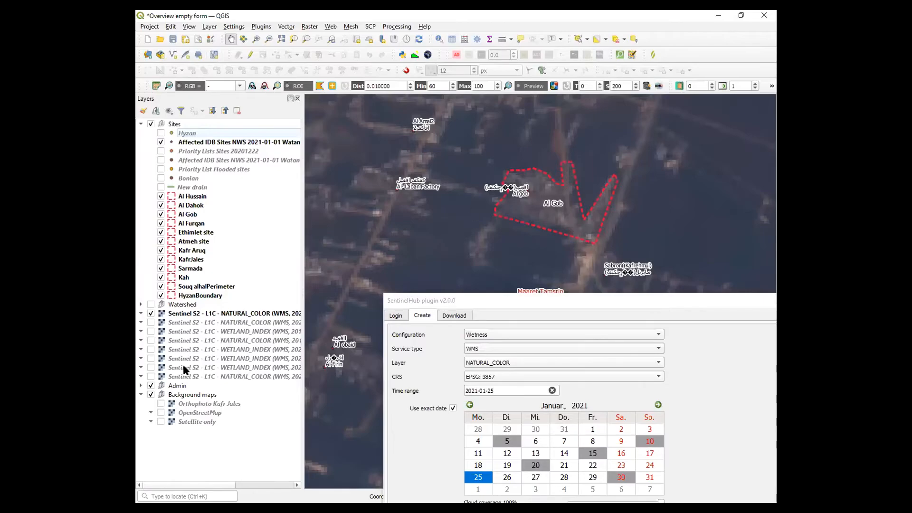
# Create a WETLAND_INDEX WMS layer for 2021-01-25 and place it directly below the Watershed group.
pyautogui.click(497, 364)
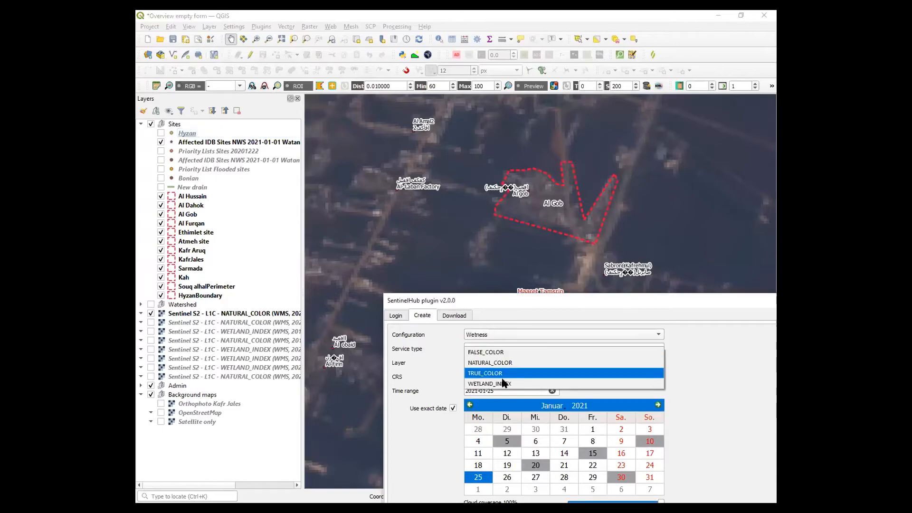
pyautogui.click(503, 387)
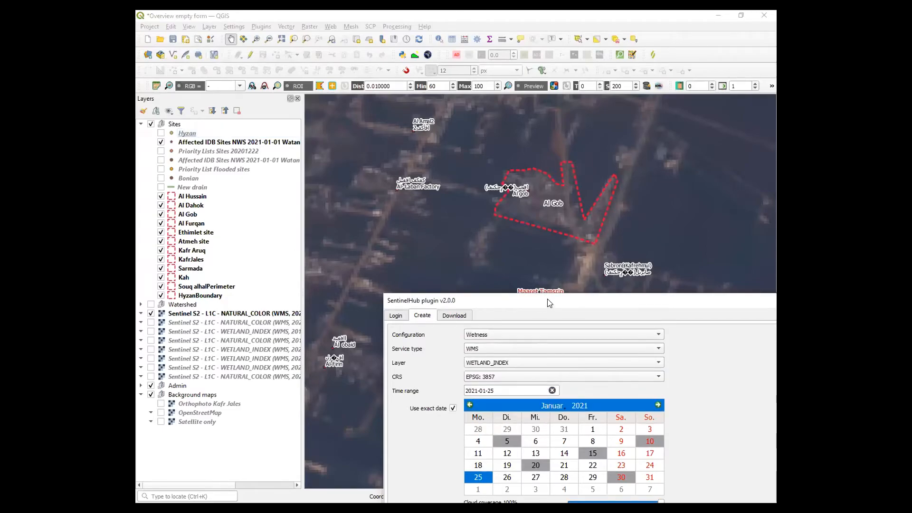
pyautogui.moveTo(547, 302); pyautogui.dragTo(504, 236)
pyautogui.click(540, 451)
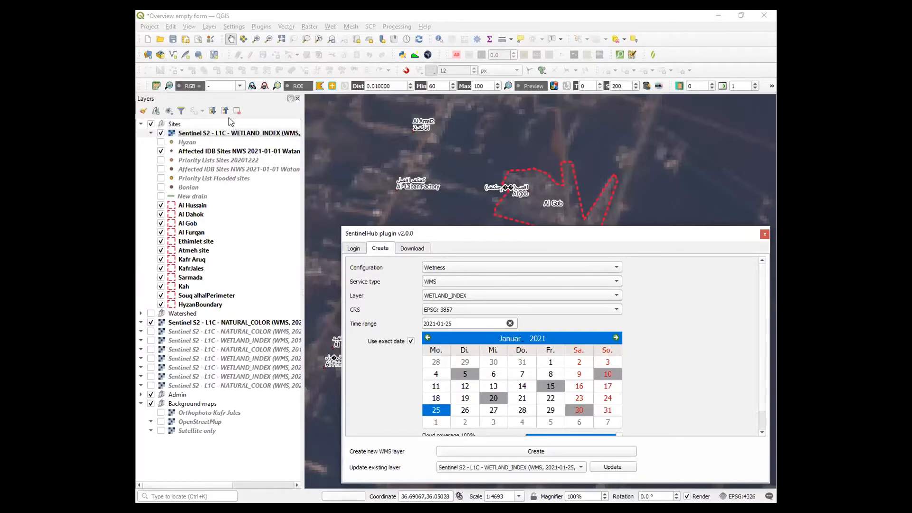
pyautogui.moveTo(232, 133); pyautogui.dragTo(229, 317)
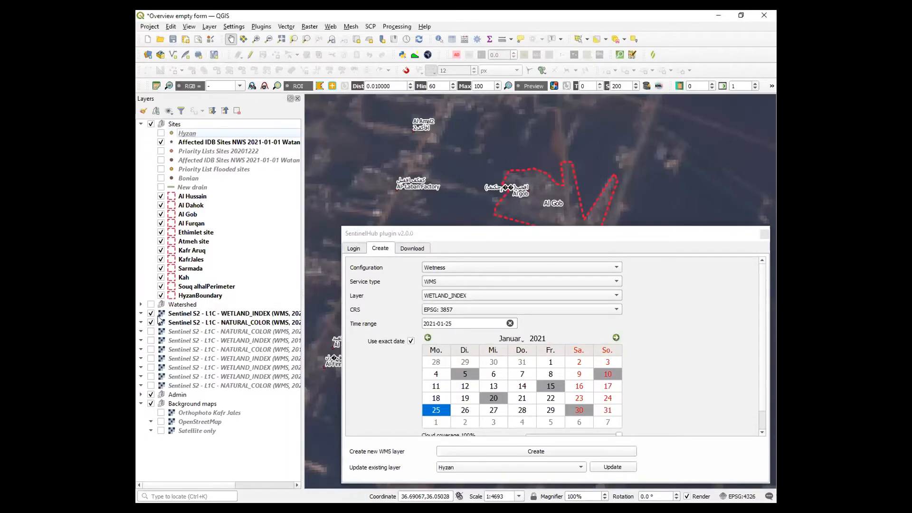
# Hide the 2021-01-25 NATURAL_COLOR layer and examine the wetness around the Al Gob and Al Hussain sites.
pyautogui.moveTo(551, 236); pyautogui.dragTo(546, 353)
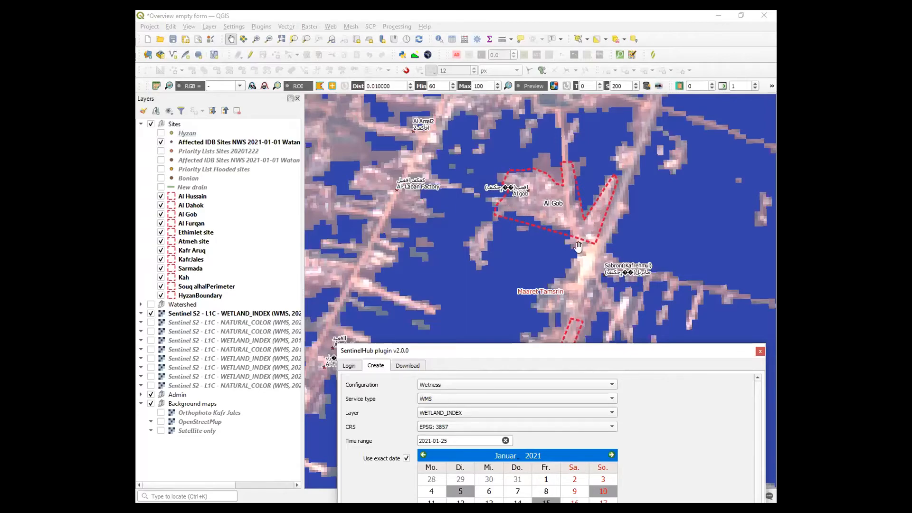
pyautogui.moveTo(558, 255); pyautogui.dragTo(531, 149)
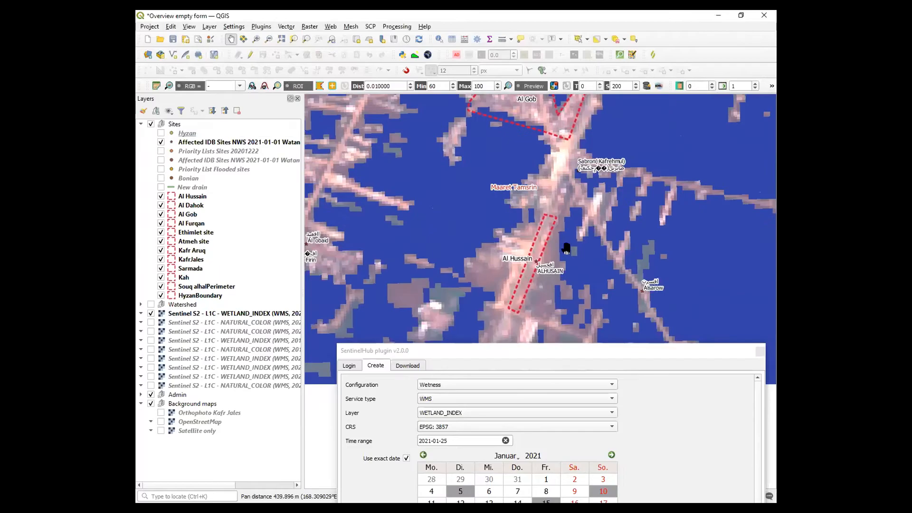
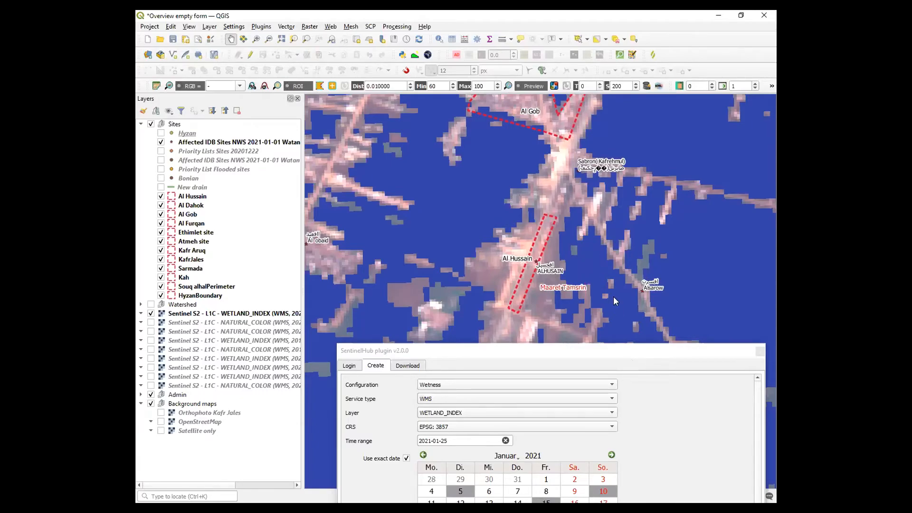
pyautogui.moveTo(613, 296); pyautogui.dragTo(608, 275)
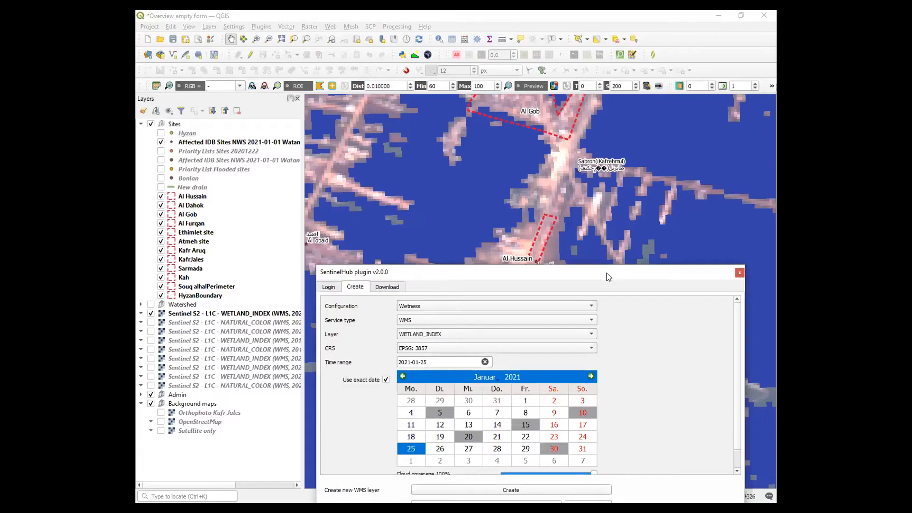
pyautogui.moveTo(608, 276); pyautogui.dragTo(628, 349)
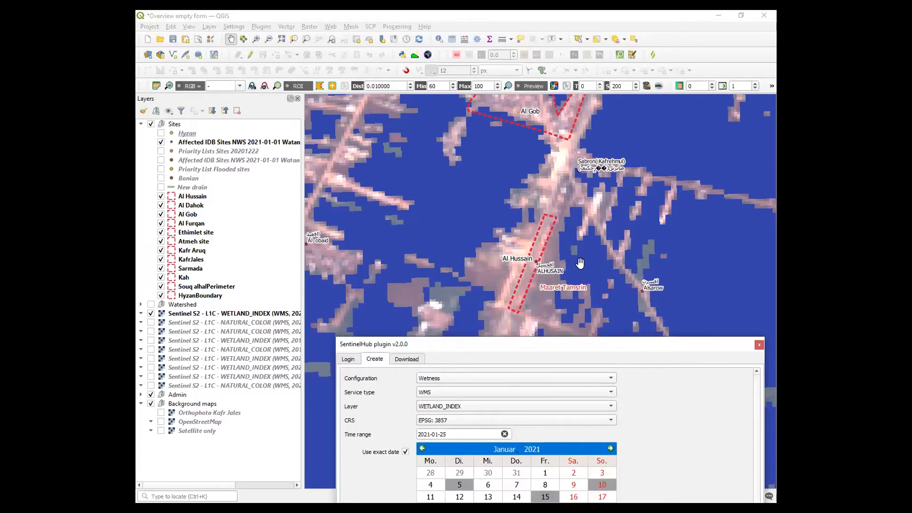
pyautogui.moveTo(579, 263); pyautogui.dragTo(598, 305)
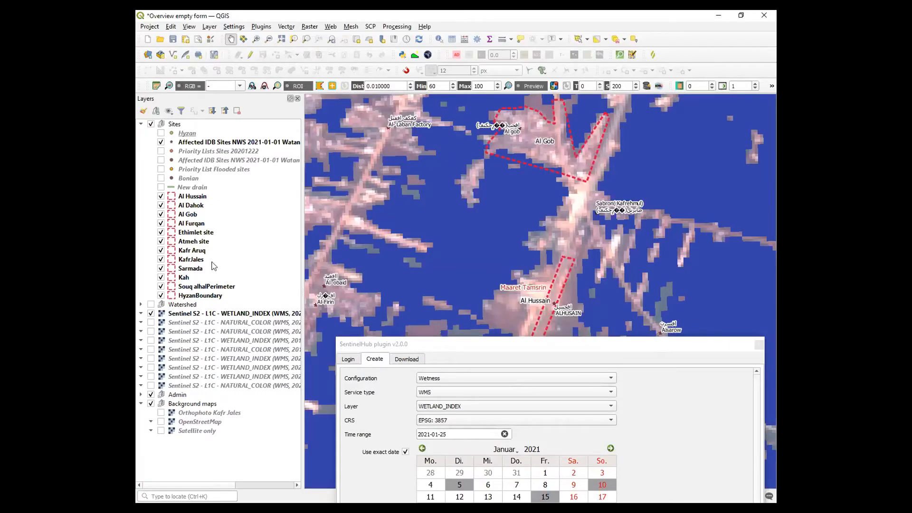
# Show and expand the Watershed group, and hide the 2021-01-25 WETLAND_INDEX layer.
pyautogui.click(151, 304)
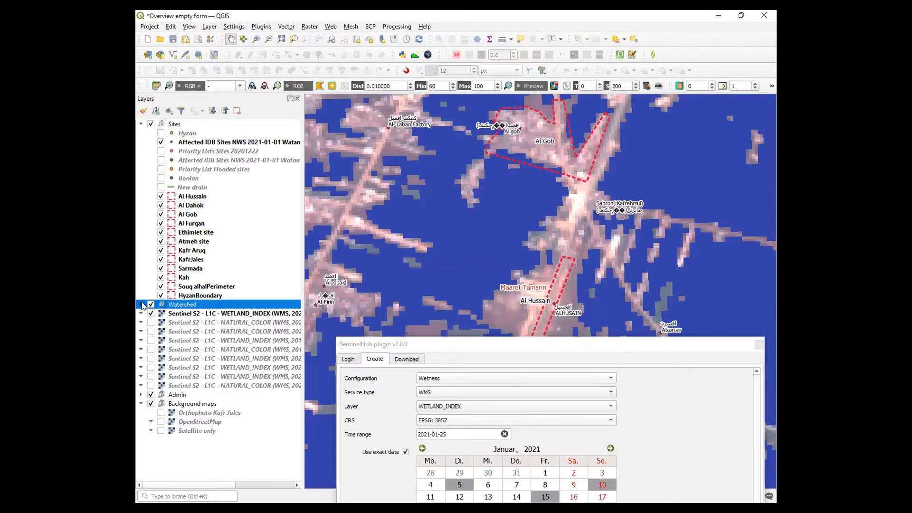
pyautogui.click(140, 304)
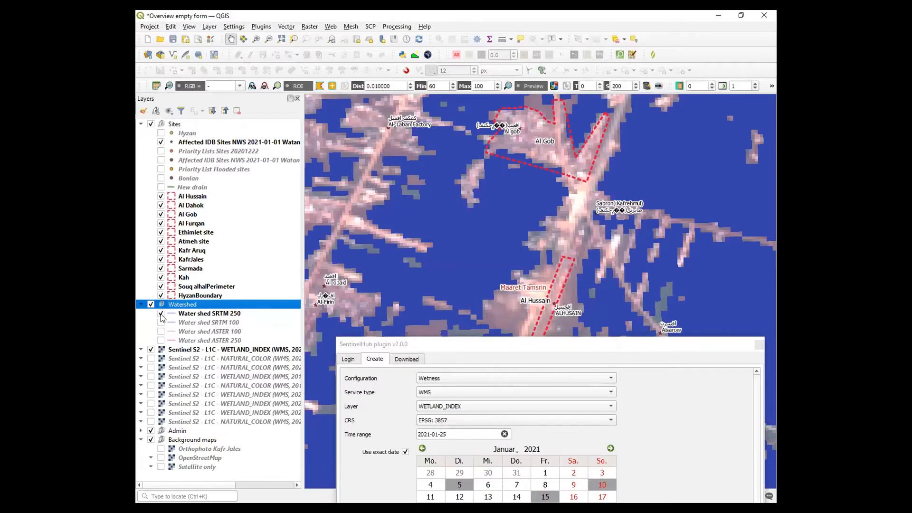
pyautogui.click(151, 350)
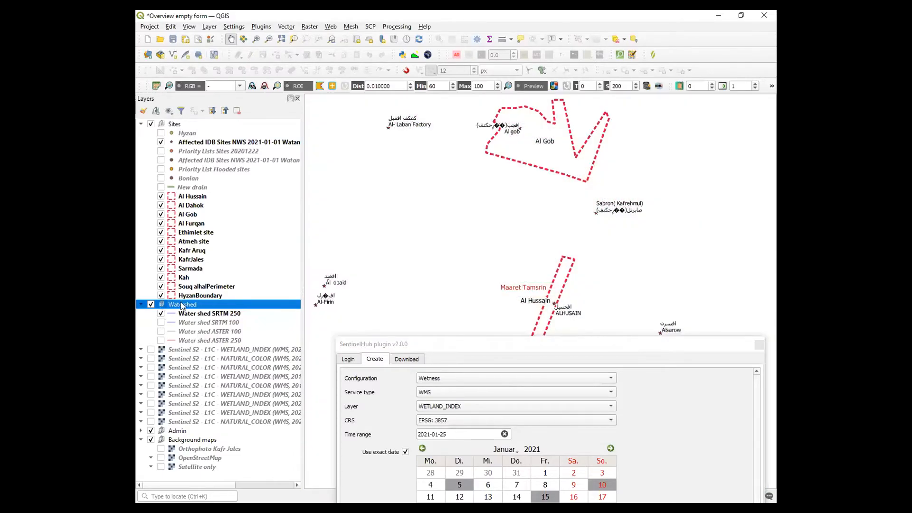
# Zoom the map to the Ethimlet site layer and widen the layer list enough to read the Sentinel layers' dates.
pyautogui.rightClick(200, 233)
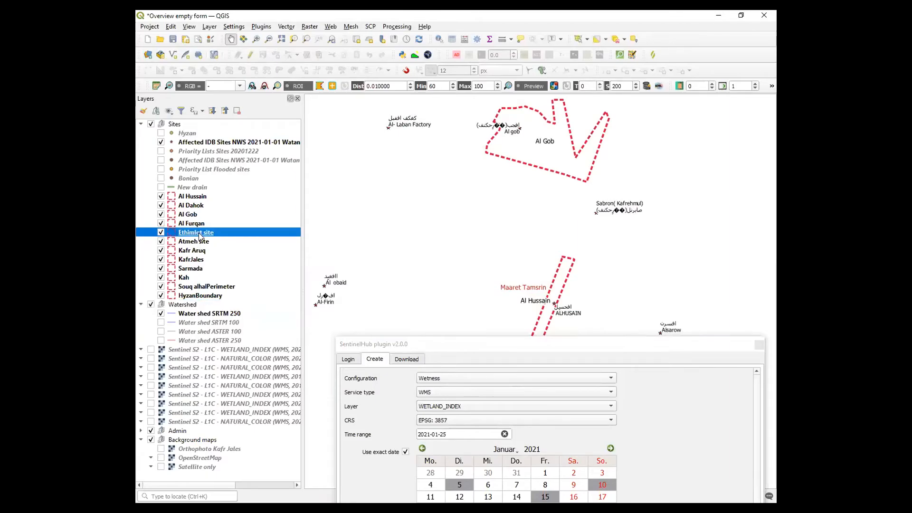
pyautogui.click(223, 238)
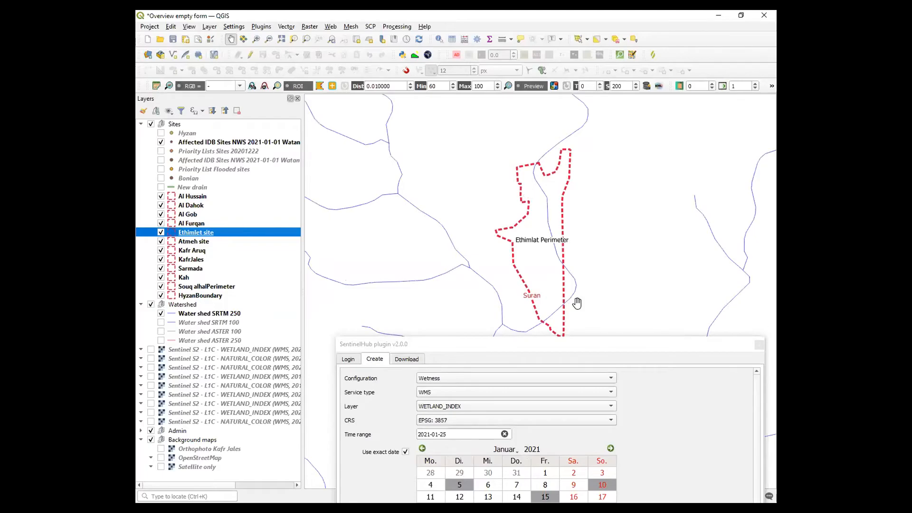
pyautogui.moveTo(607, 349); pyautogui.dragTo(597, 370)
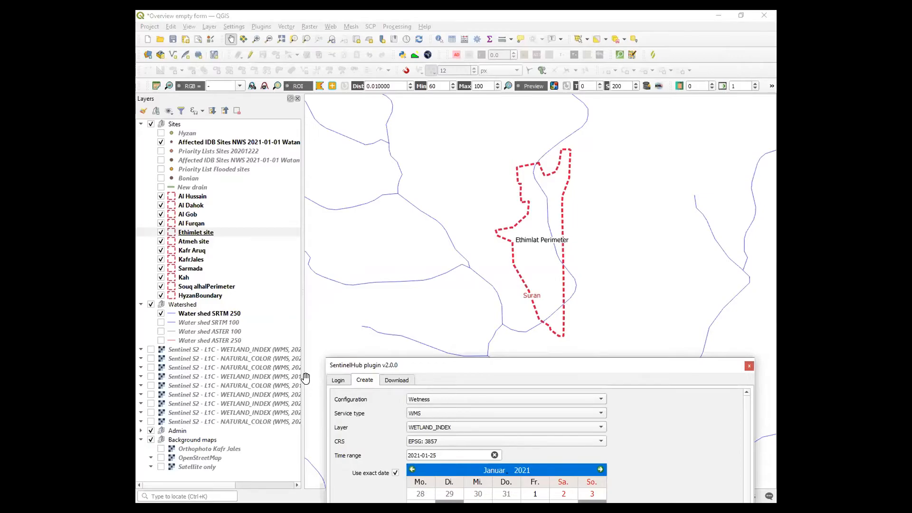
pyautogui.moveTo(302, 379); pyautogui.dragTo(345, 378)
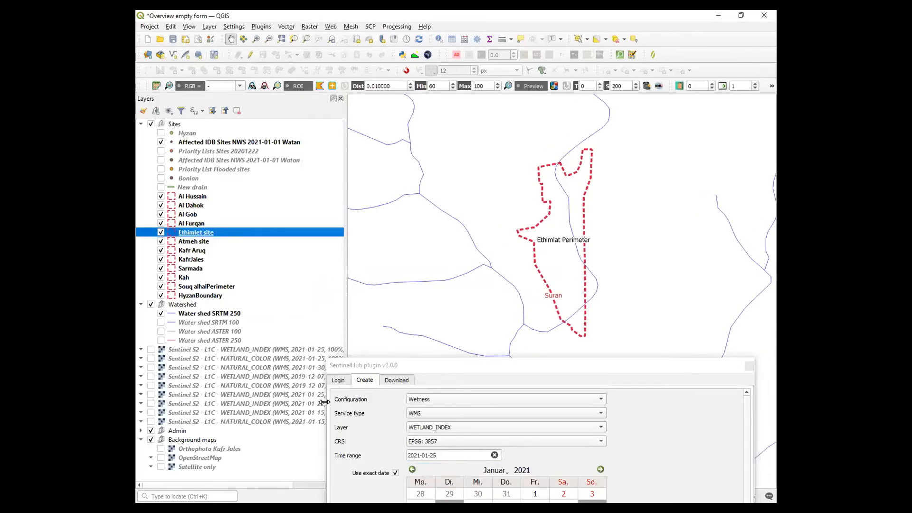
# View the 2021-01-15 NATURAL_COLOR layer around the Ethimlat perimeter, and replace it with the 2021-01-15 WETLAND_INDEX layer.
pyautogui.click(150, 422)
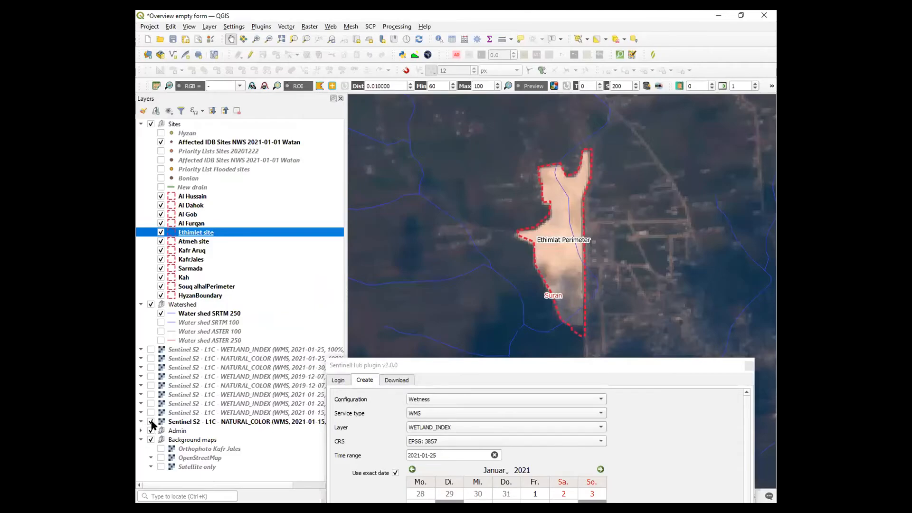
pyautogui.click(151, 421)
pyautogui.click(150, 412)
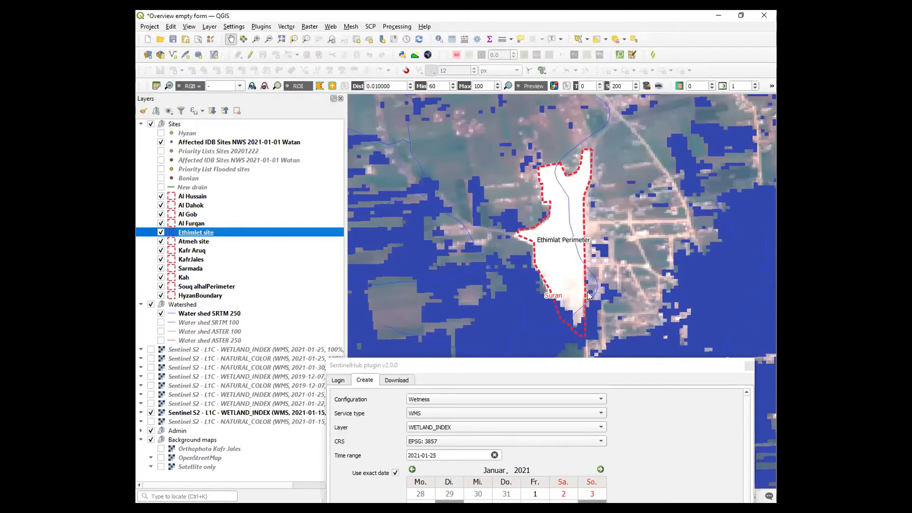
# Close the SentinelHub plugin window, switch to the Sentinel Hub dashboard in the browser and open the Wetness configuration.
pyautogui.moveTo(605, 367); pyautogui.dragTo(590, 232)
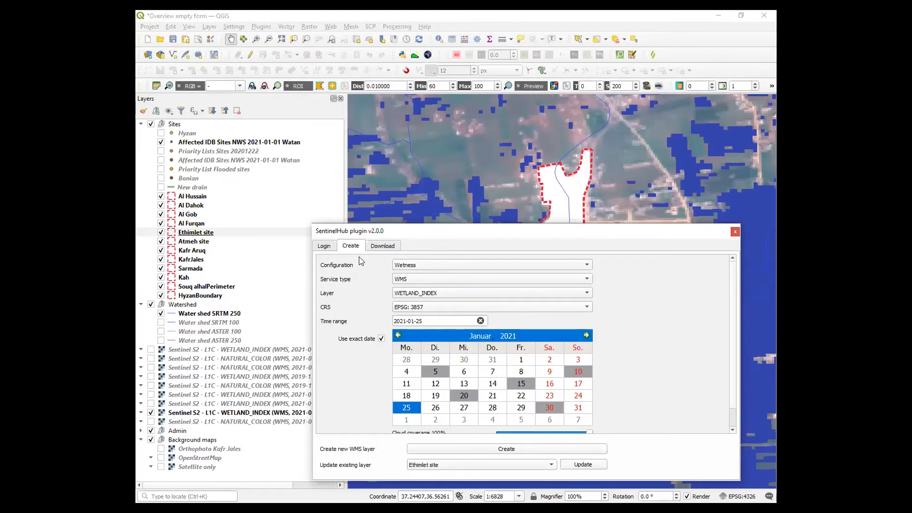
pyautogui.click(734, 231)
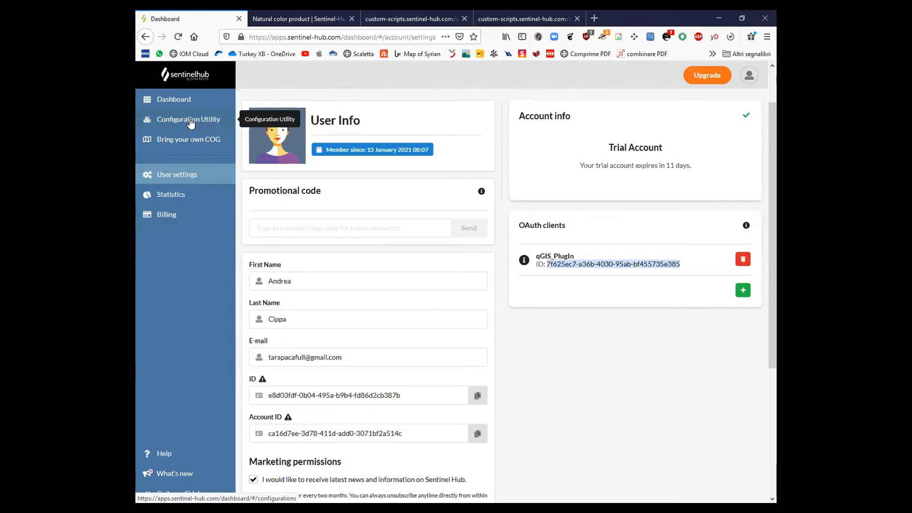
pyautogui.click(190, 122)
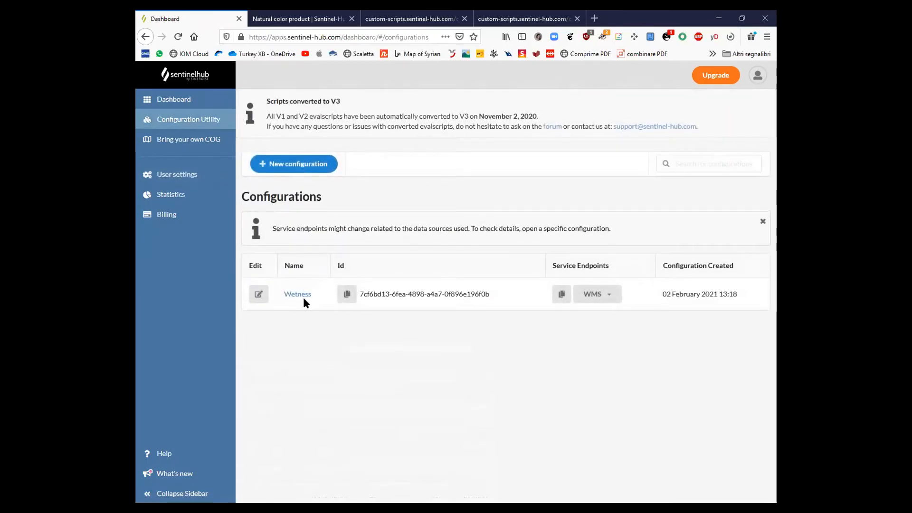
pyautogui.click(296, 294)
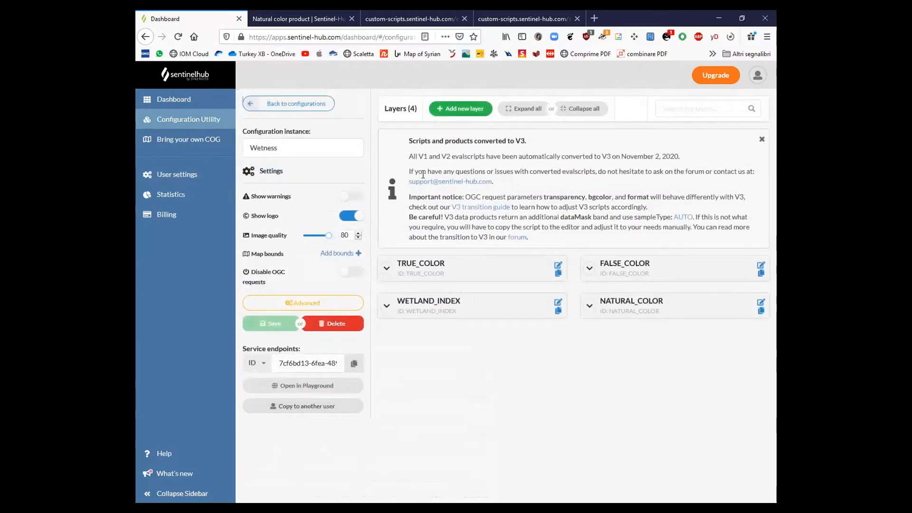
# Start a new layer in the Wetness configuration and open its custom script editor to browse the base products.
pyautogui.click(458, 108)
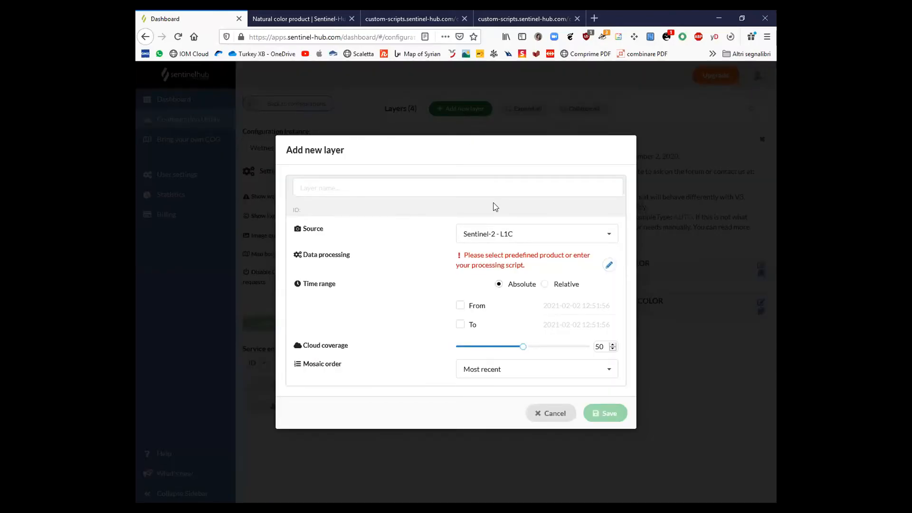
pyautogui.click(610, 266)
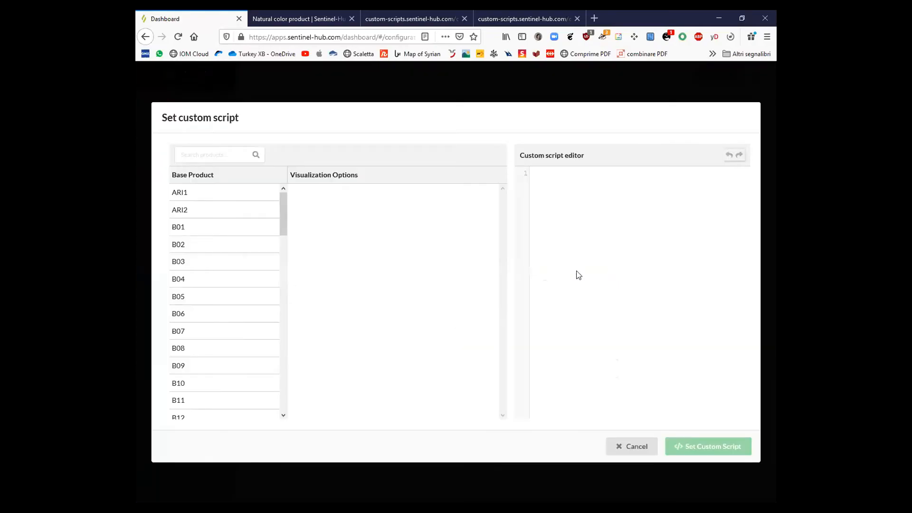
pyautogui.moveTo(282, 220)
pyautogui.mouseDown()
pyautogui.moveTo(277, 346)
pyautogui.moveTo(262, 405)
pyautogui.moveTo(280, 232)
pyautogui.mouseUp()
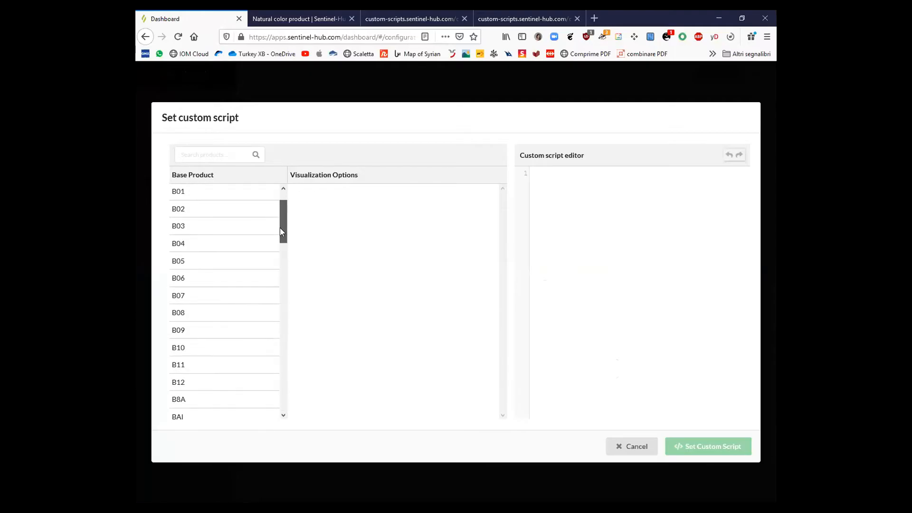
# Return to the custom-scripts collection in the browser, open the Sentinel-1 Urban Areas Script page and read its description.
pyautogui.click(287, 24)
pyautogui.click(145, 37)
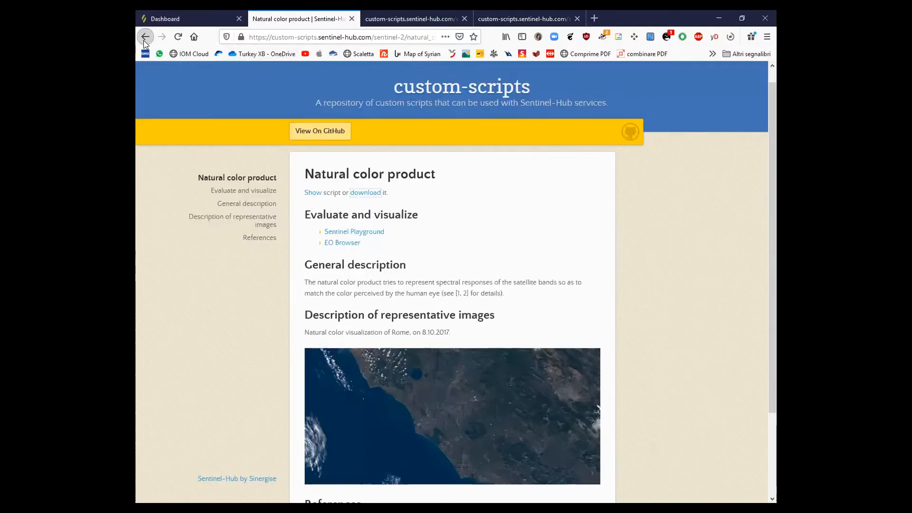
pyautogui.scroll(10, 417, 263)
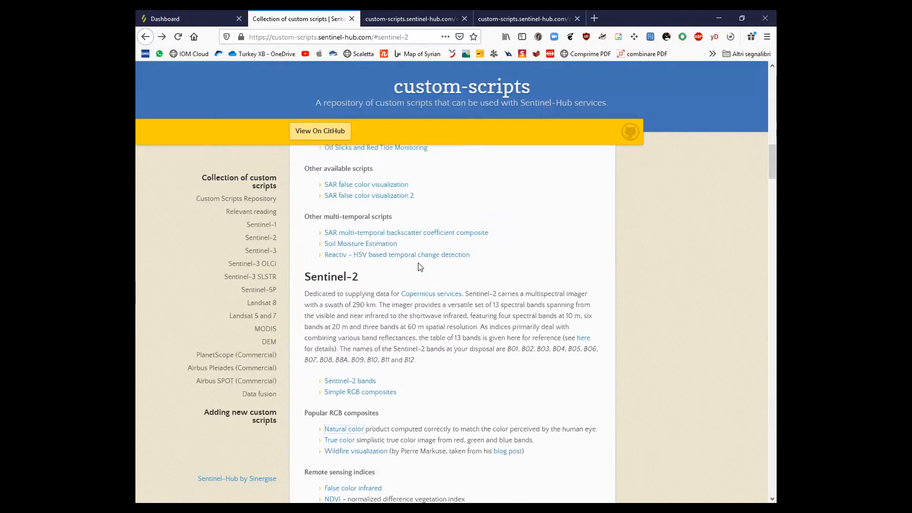
pyautogui.click(353, 339)
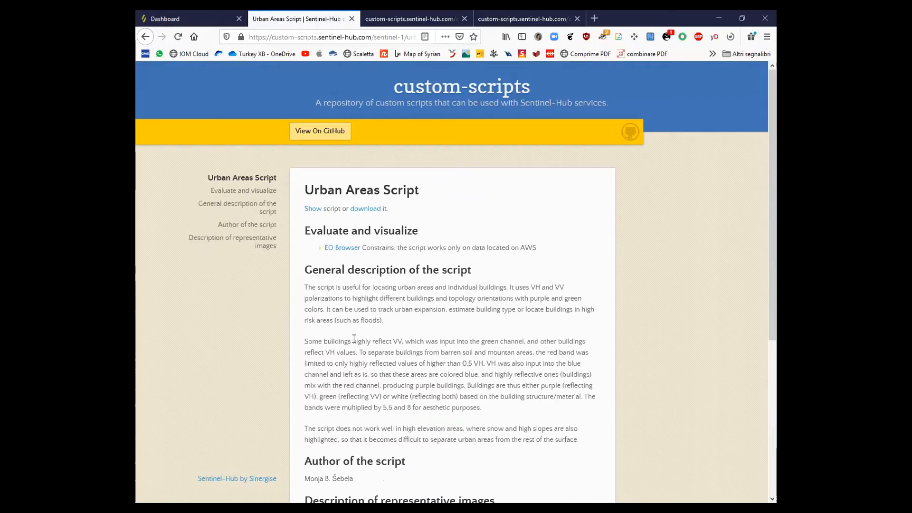
pyautogui.scroll(-5, 353, 338)
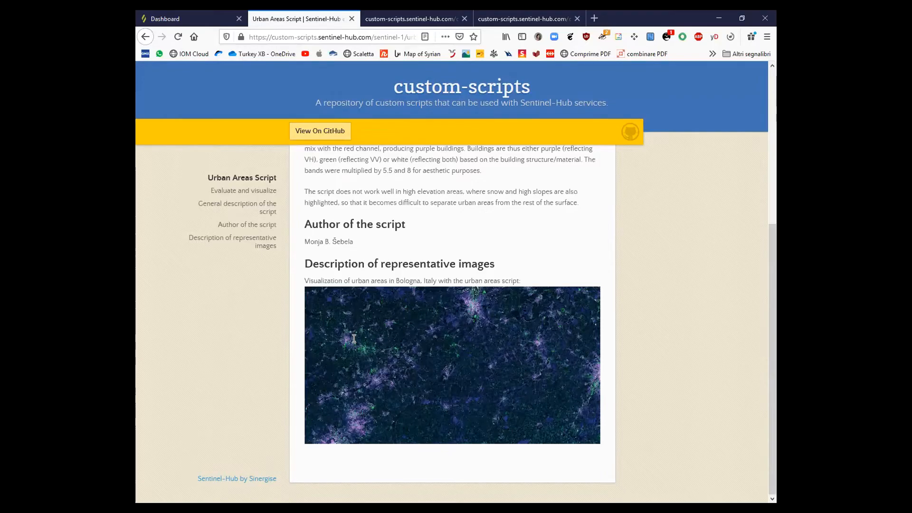
pyautogui.scroll(5, 354, 339)
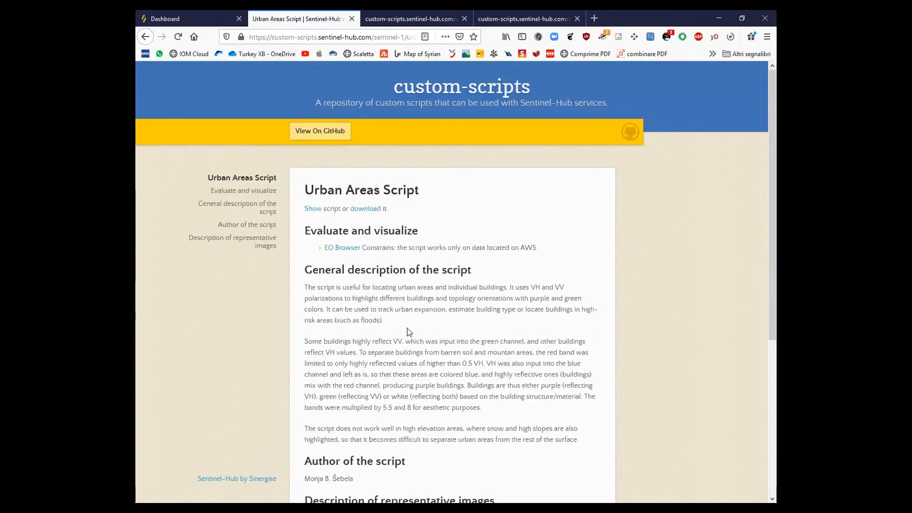
# Open the Urban Areas script's source code and copy all of it.
pyautogui.click(369, 207)
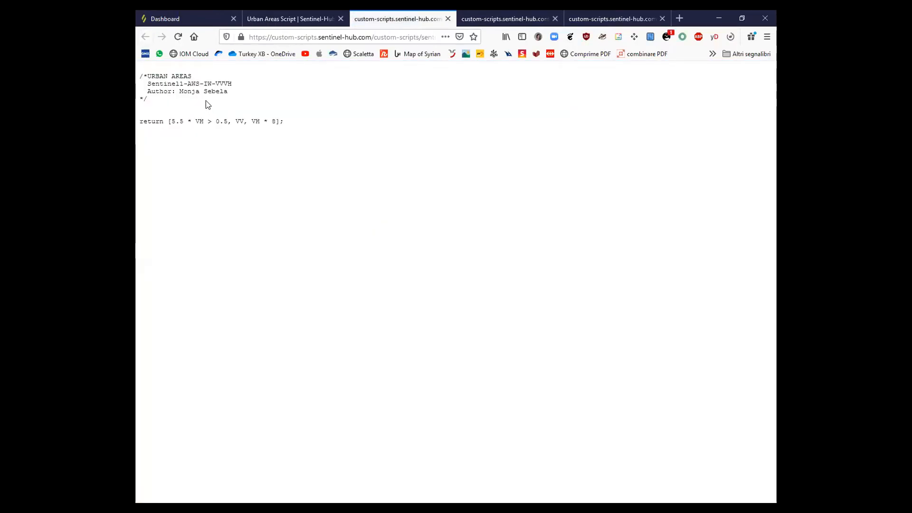
pyautogui.rightClick(199, 92)
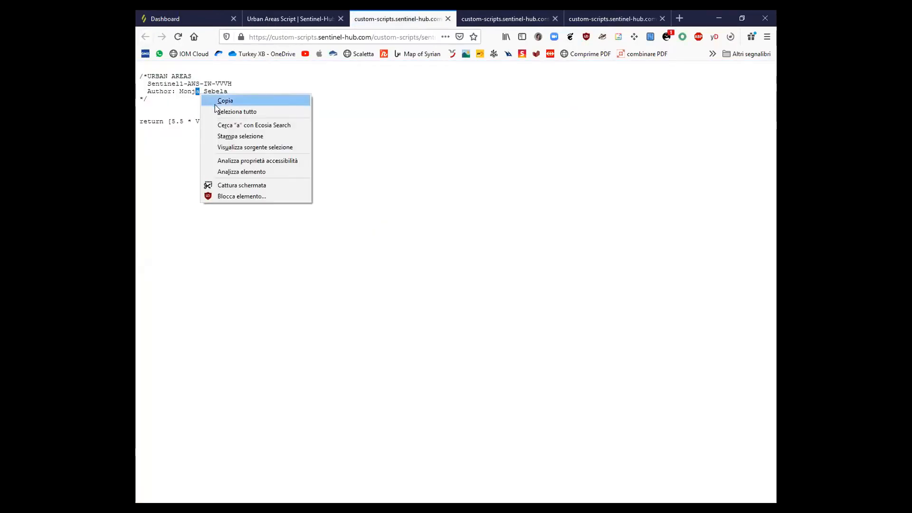
pyautogui.click(215, 109)
pyautogui.hotkey('ctrl', 'c')
pyautogui.rightClick(189, 92)
pyautogui.click(199, 97)
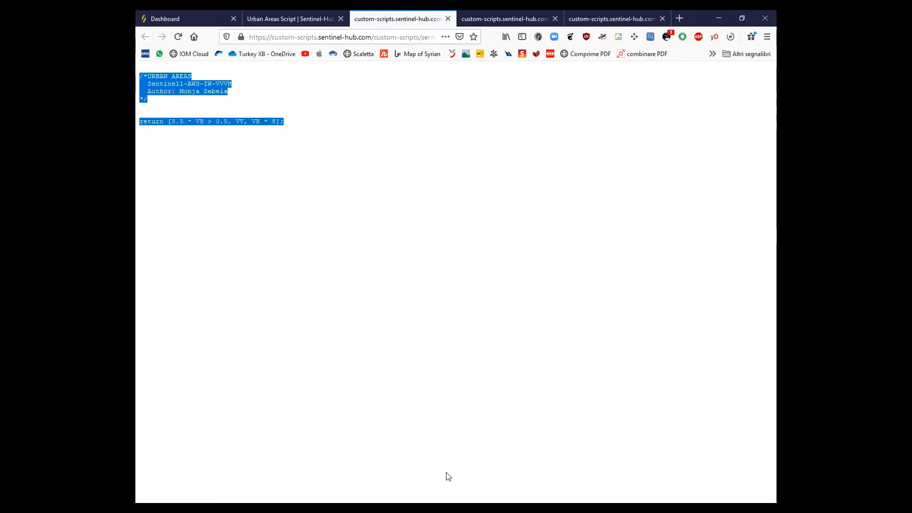
# Paste the Urban Areas code into the new layer's custom script editor on the dashboard and set it as the custom script.
pyautogui.click(197, 16)
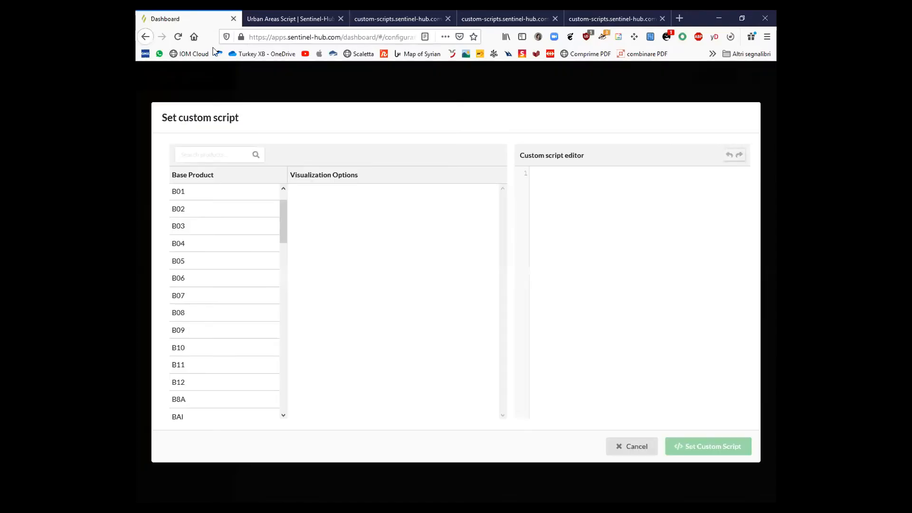
pyautogui.rightClick(564, 229)
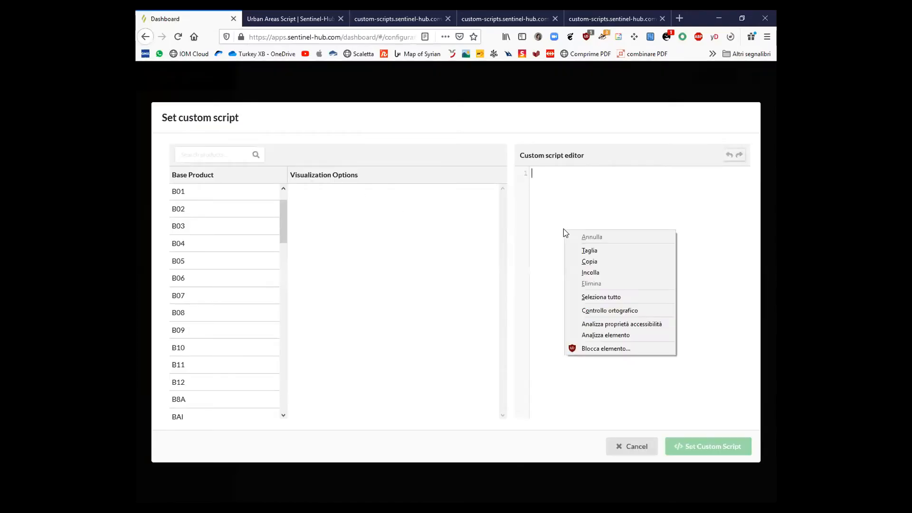
pyautogui.click(597, 272)
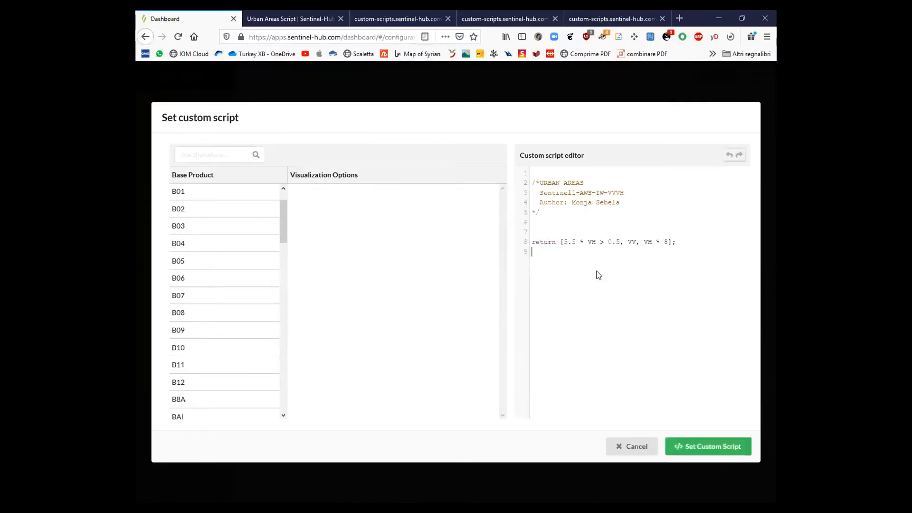
pyautogui.click(704, 449)
# Name the new layer URBAN_AREA and save it with Sentinel-2 - L1C as the source.
pyautogui.click(456, 184)
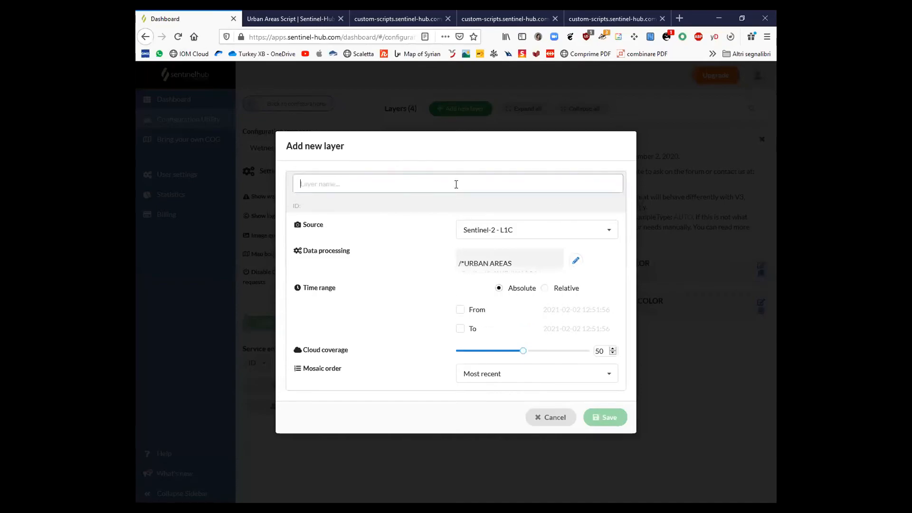
pyautogui.write('U')
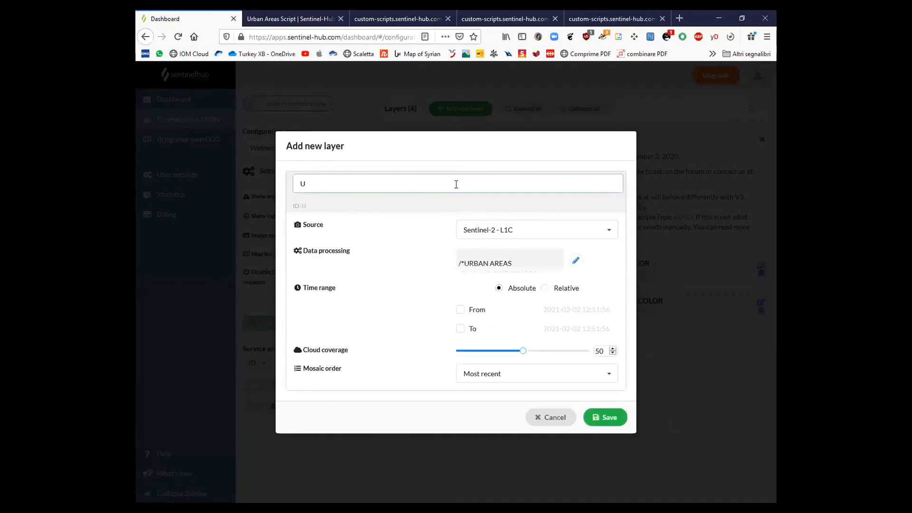
pyautogui.write('RBAN_AREA')
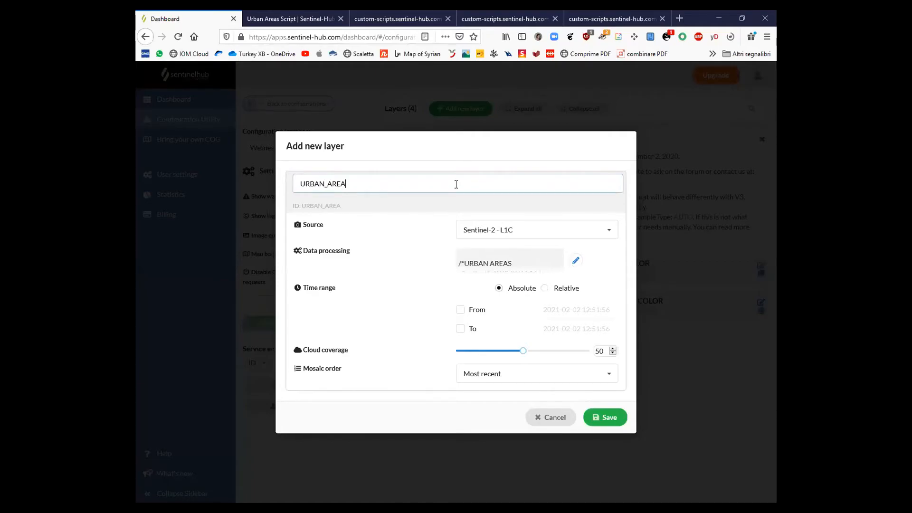
pyautogui.click(617, 416)
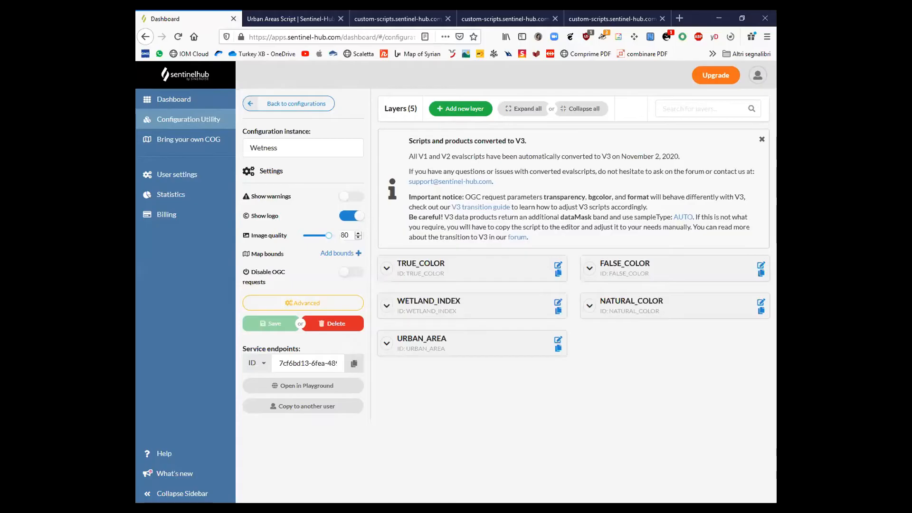
# Switch back to QGIS, reopen the SentinelHub plugin and log in with the stored client credentials.
pyautogui.hotkey('alt', 'Tab')
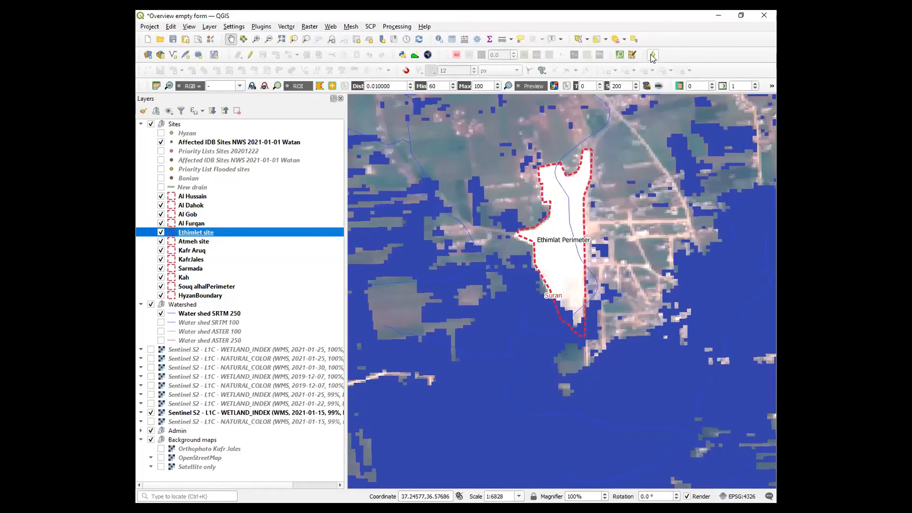
pyautogui.click(653, 55)
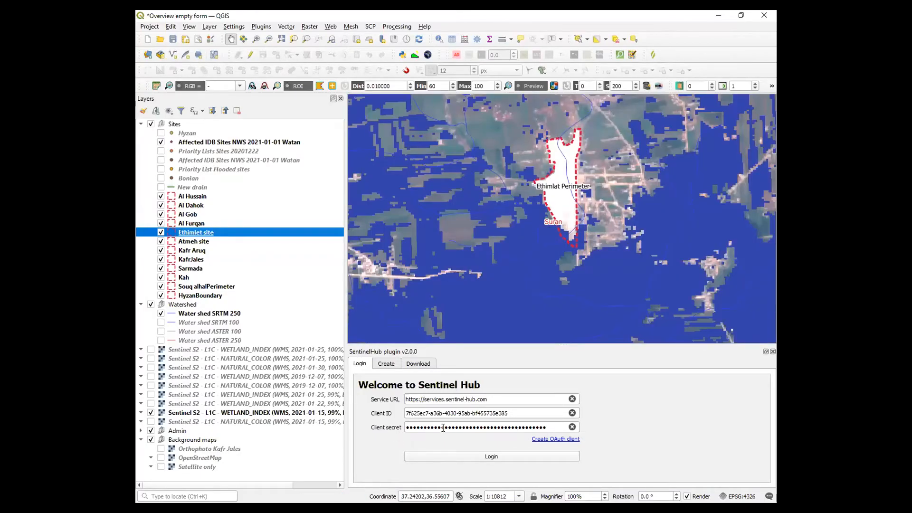
pyautogui.click(489, 457)
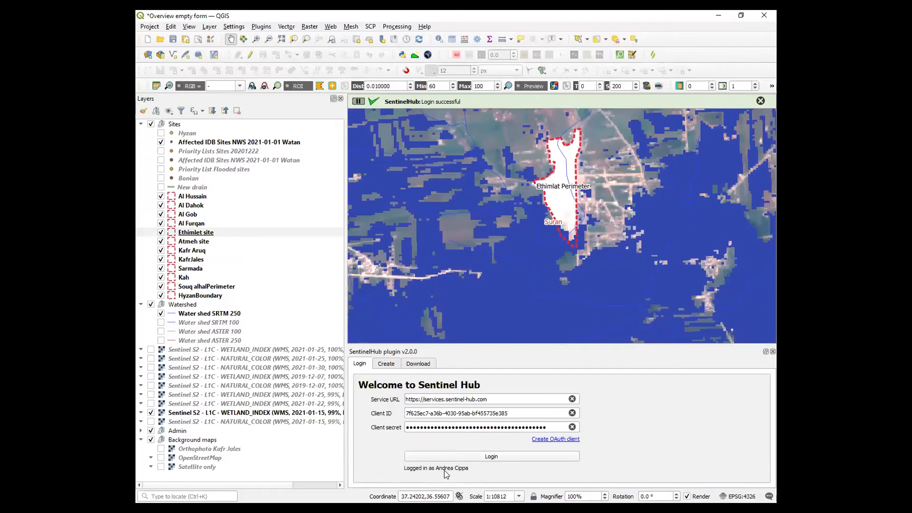
# Create a WMS layer from the Wetness configuration's URBAN_AREA layer with 2021-01-25 as the start date.
pyautogui.click(388, 365)
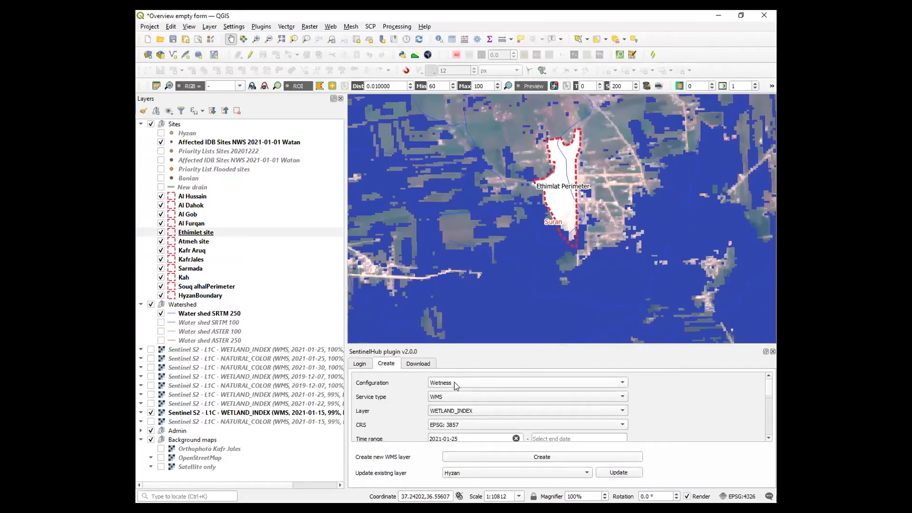
pyautogui.click(472, 409)
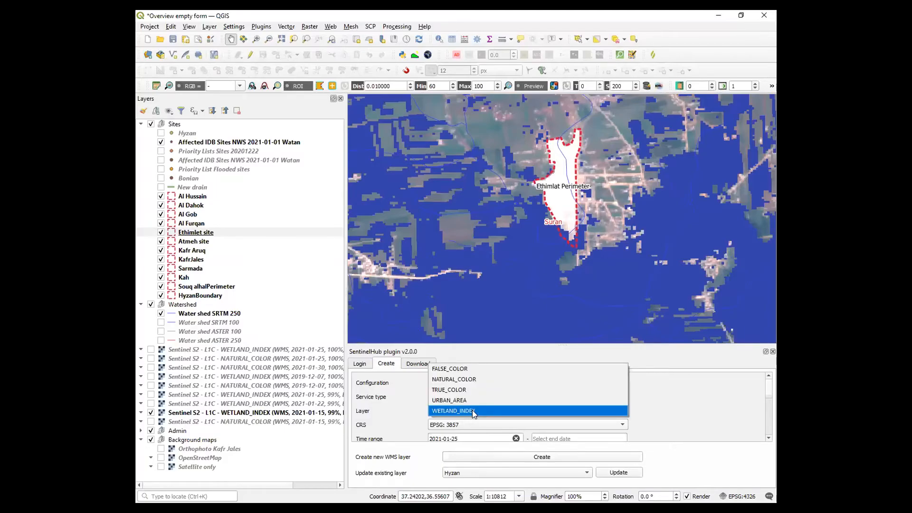
pyautogui.click(506, 404)
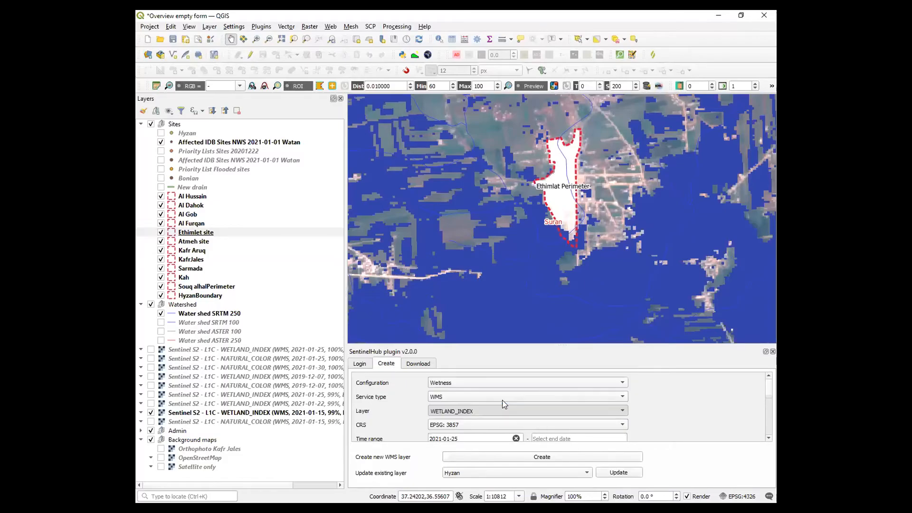
pyautogui.click(524, 459)
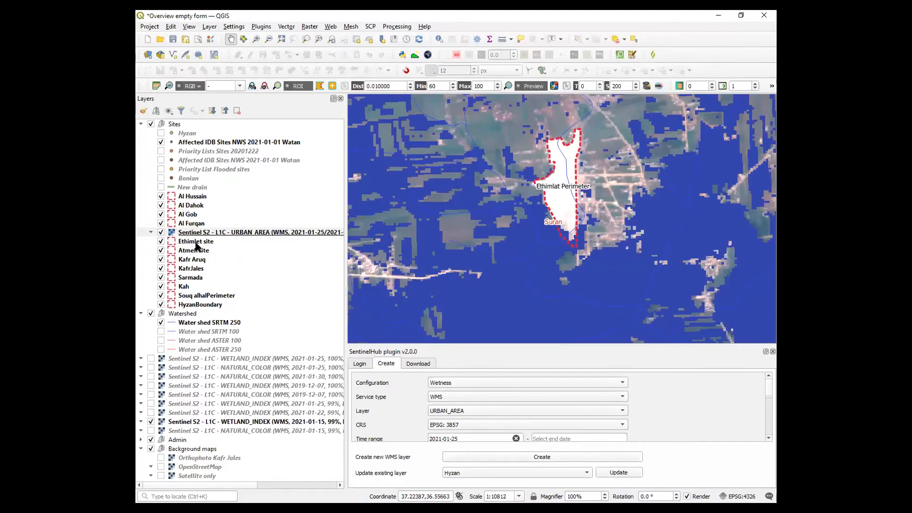
# Move the URBAN_AREA layer from the Sites group into the list of Sentinel layers, show it, and hide the 2021-01-15 WETLAND_INDEX layer.
pyautogui.moveTo(162, 232); pyautogui.dragTo(197, 356)
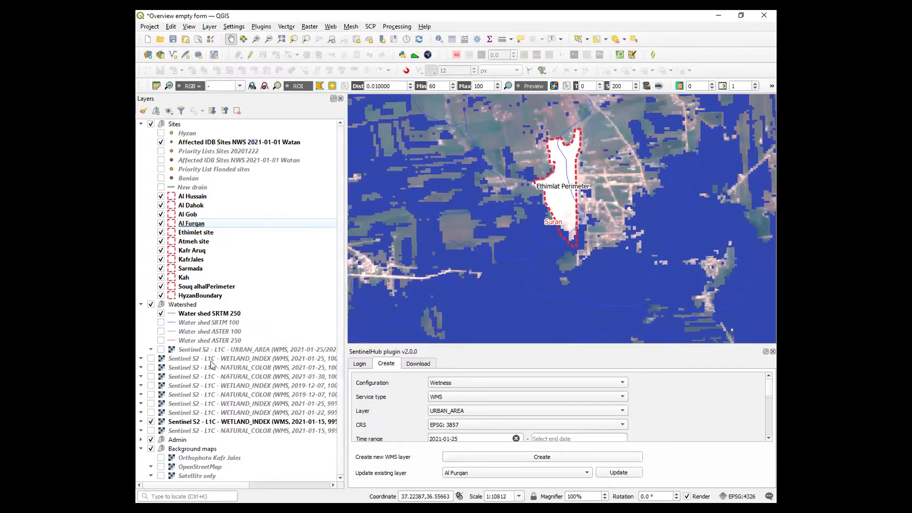
pyautogui.click(151, 421)
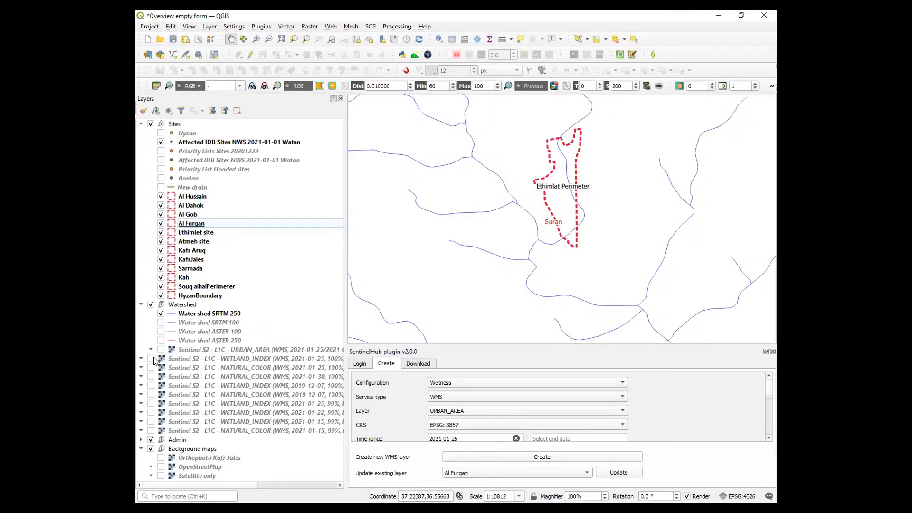
pyautogui.click(187, 351)
pyautogui.moveTo(187, 353); pyautogui.dragTo(152, 363)
pyautogui.click(151, 358)
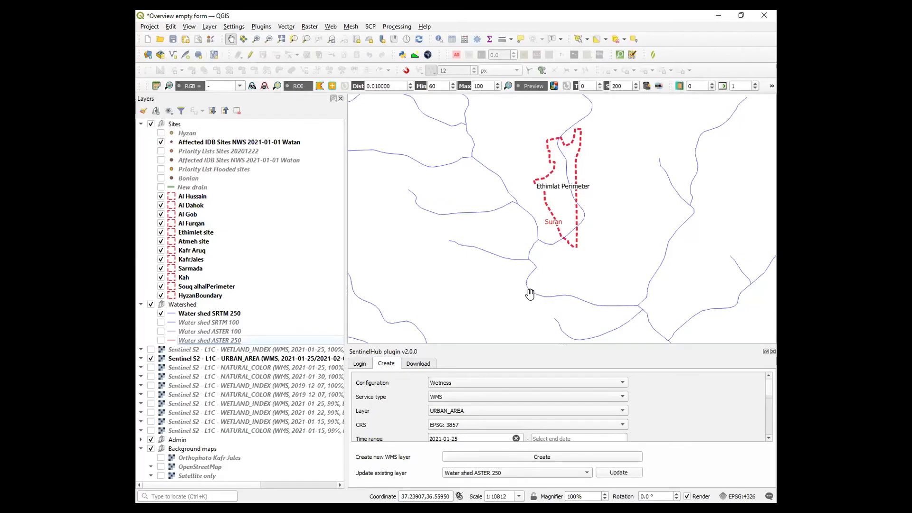
pyautogui.moveTo(561, 208); pyautogui.dragTo(537, 232)
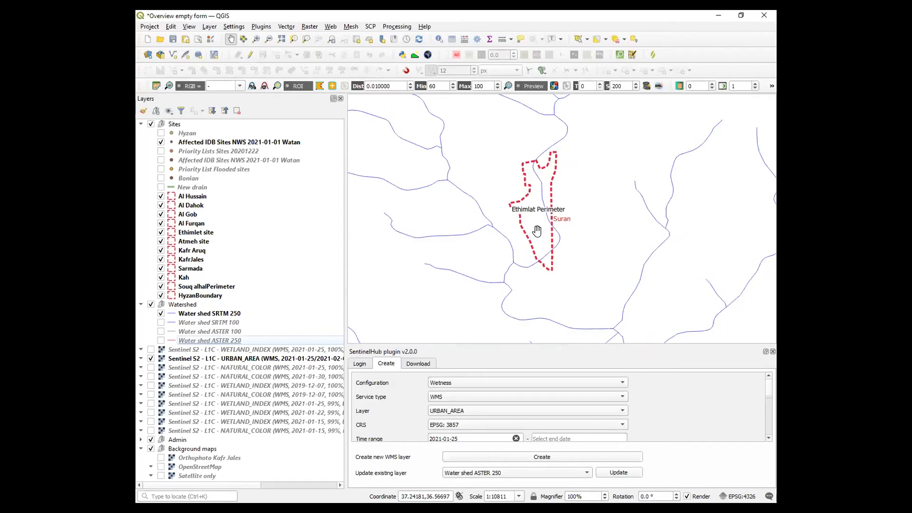
pyautogui.scroll(-1, 537, 232)
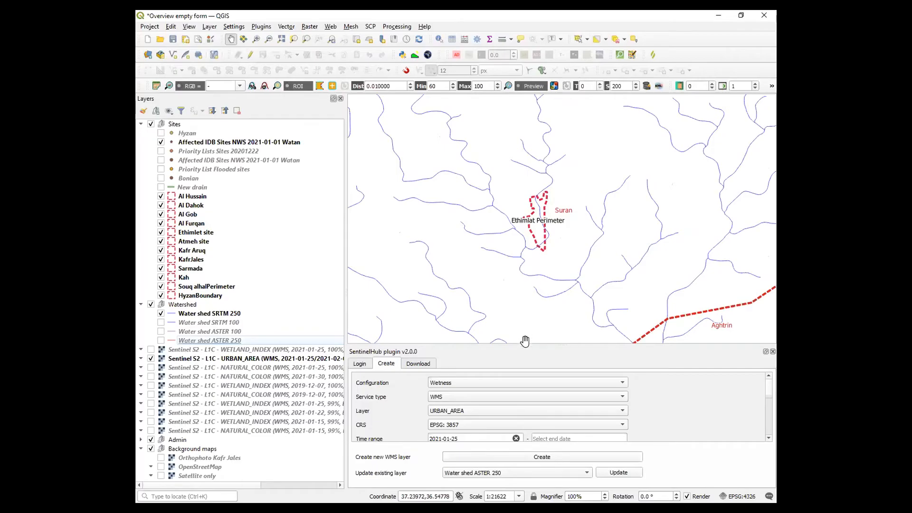
# Undock and enlarge the SentinelHub plugin window, then create another URBAN_AREA WMS layer for the exact date 2021-01-15.
pyautogui.doubleClick(759, 354)
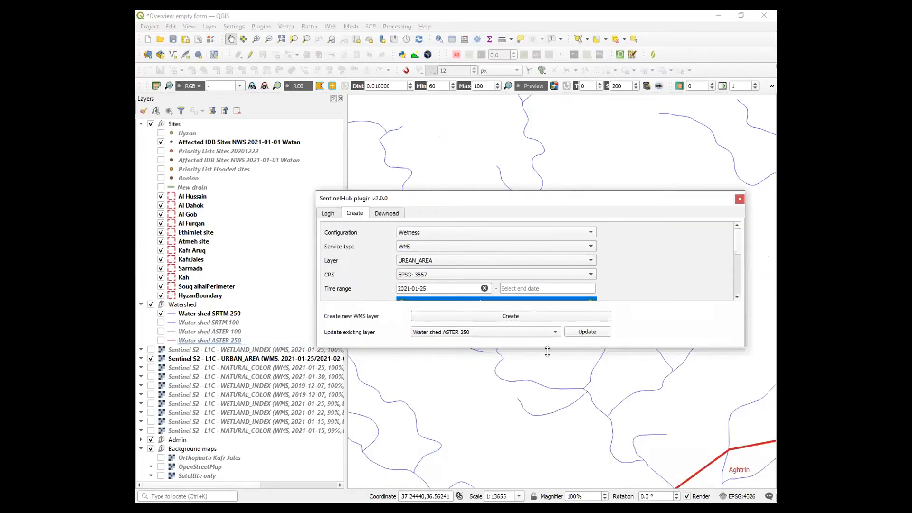
pyautogui.moveTo(547, 349); pyautogui.dragTo(537, 495)
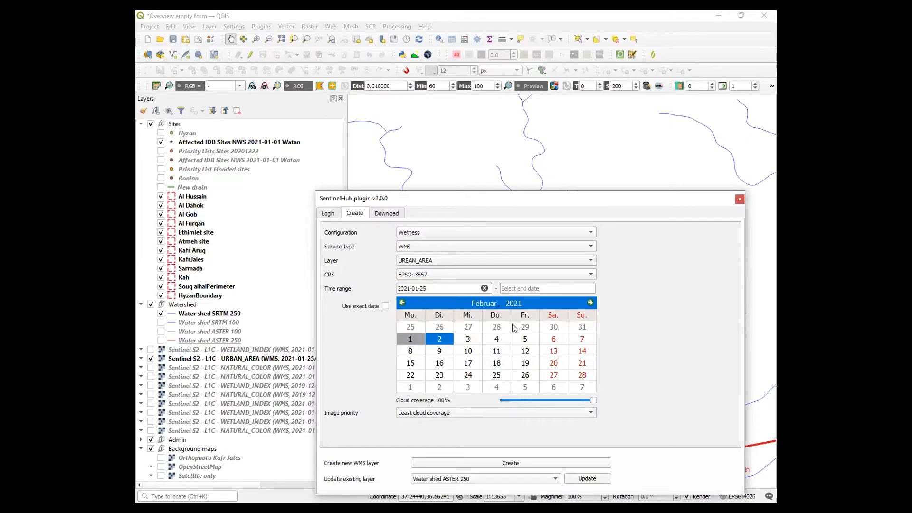
pyautogui.click(402, 303)
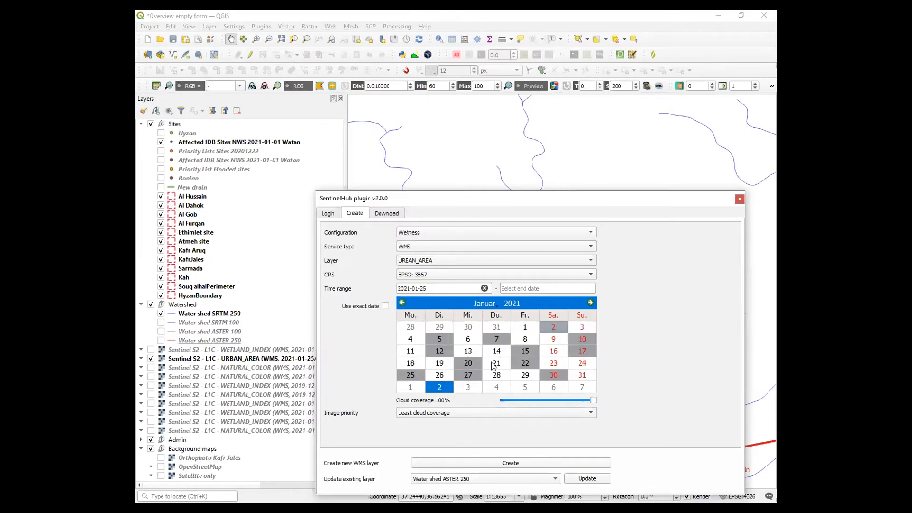
pyautogui.click(525, 350)
pyautogui.click(385, 306)
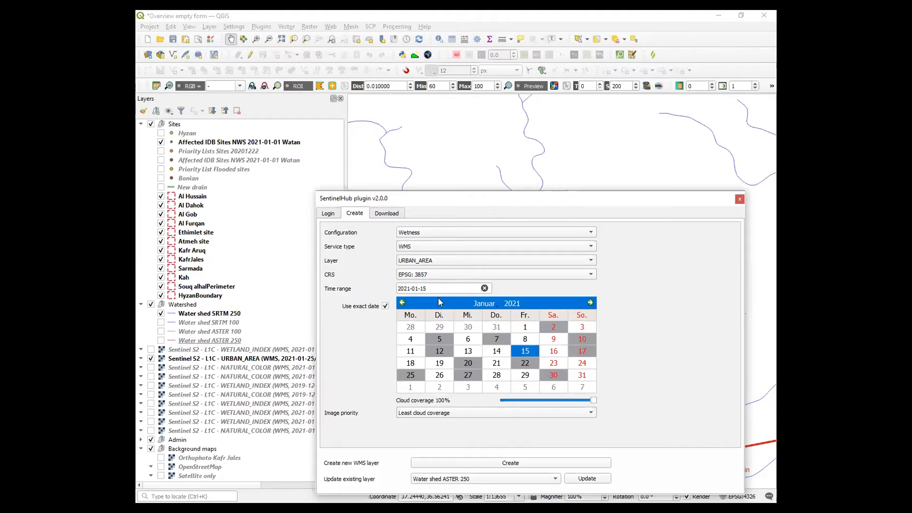
pyautogui.click(502, 463)
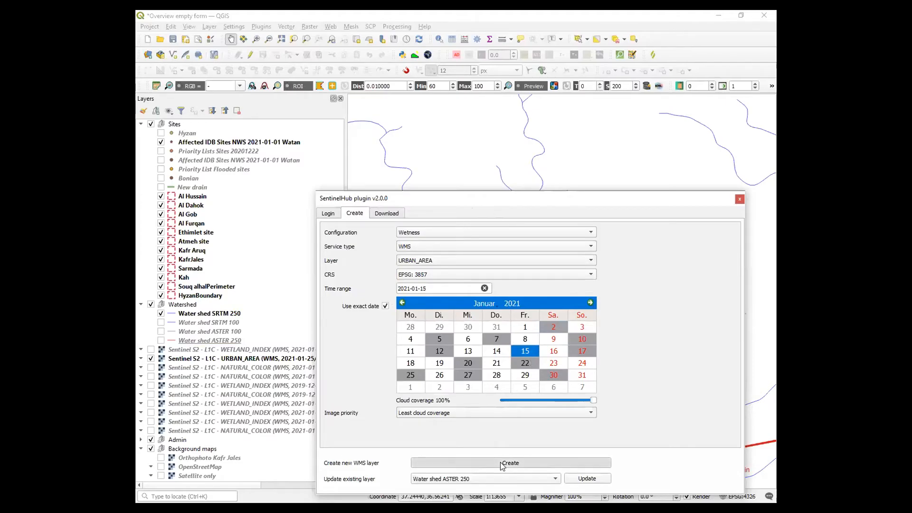
# Hide both URBAN_AREA layers and show the 2021-01-15 WETLAND_INDEX layer around the Ethimlat Perimeter.
pyautogui.moveTo(490, 200); pyautogui.dragTo(550, 188)
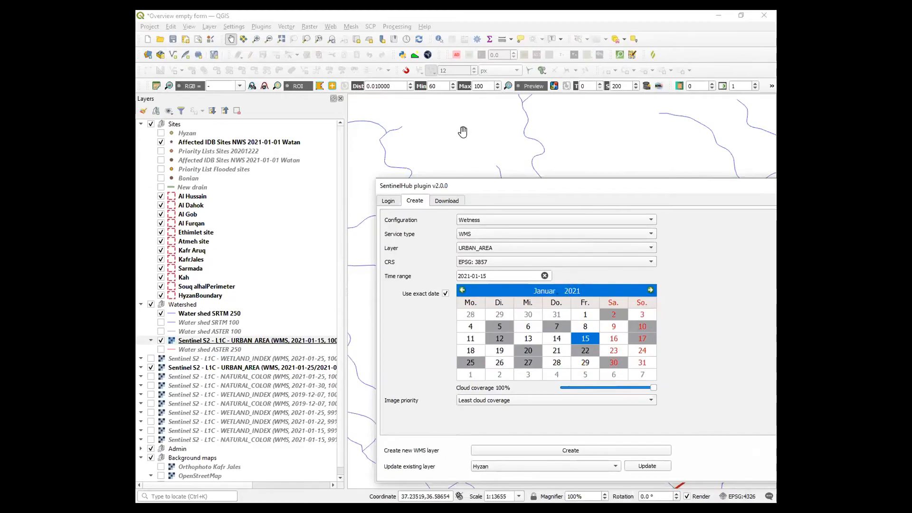
pyautogui.click(152, 367)
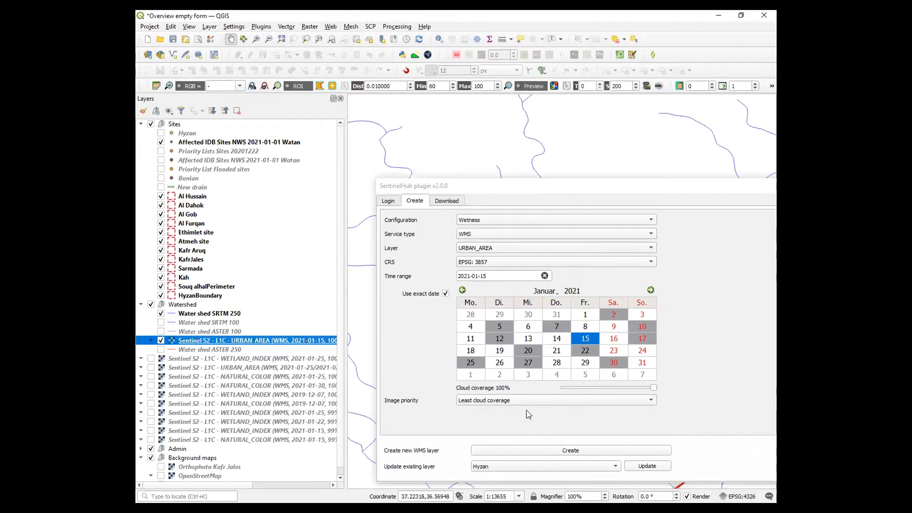
pyautogui.moveTo(491, 185); pyautogui.dragTo(510, 384)
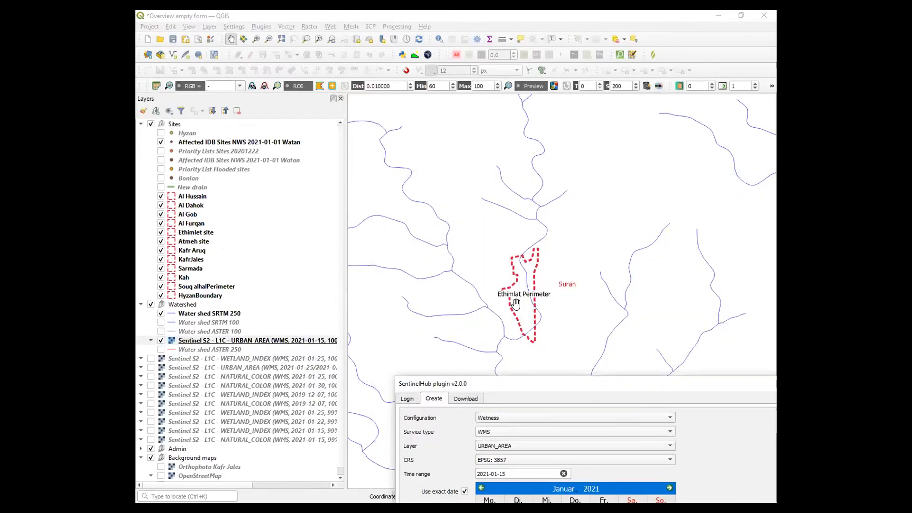
pyautogui.moveTo(516, 303); pyautogui.dragTo(523, 255)
pyautogui.scroll(1, 523, 254)
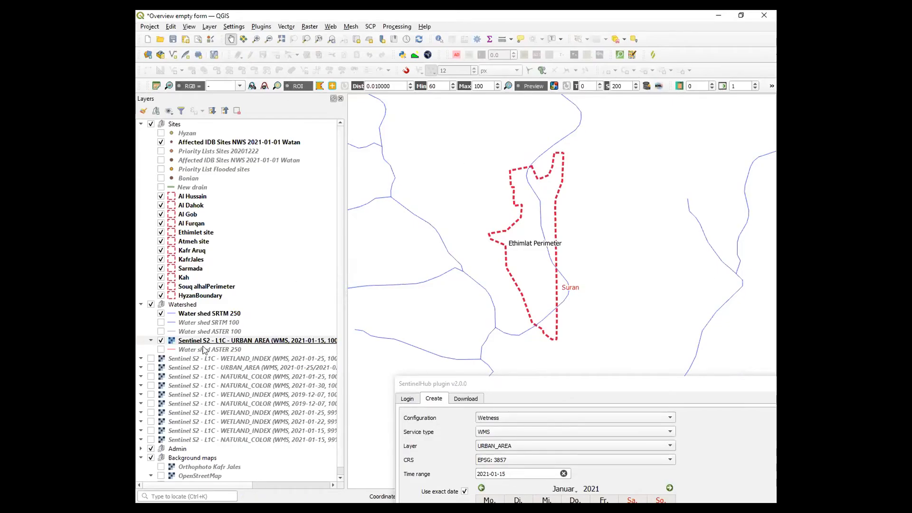
pyautogui.click(160, 341)
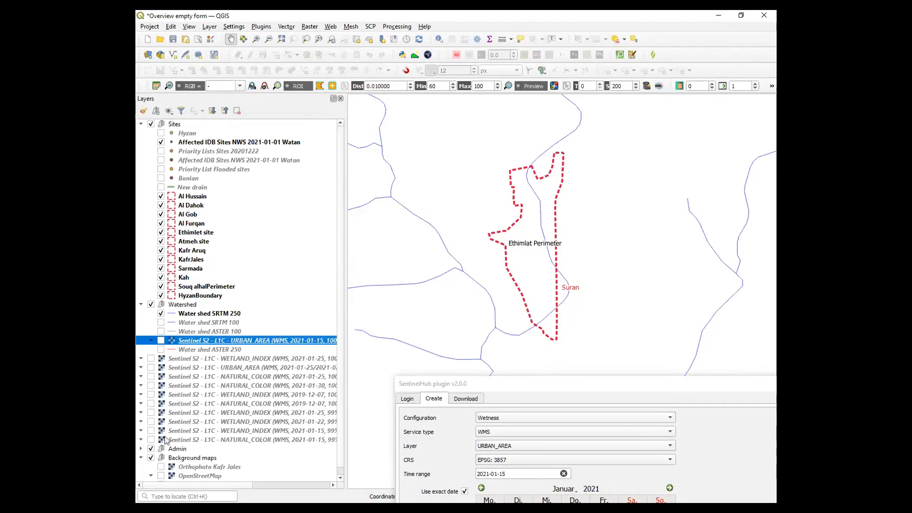
pyautogui.click(151, 431)
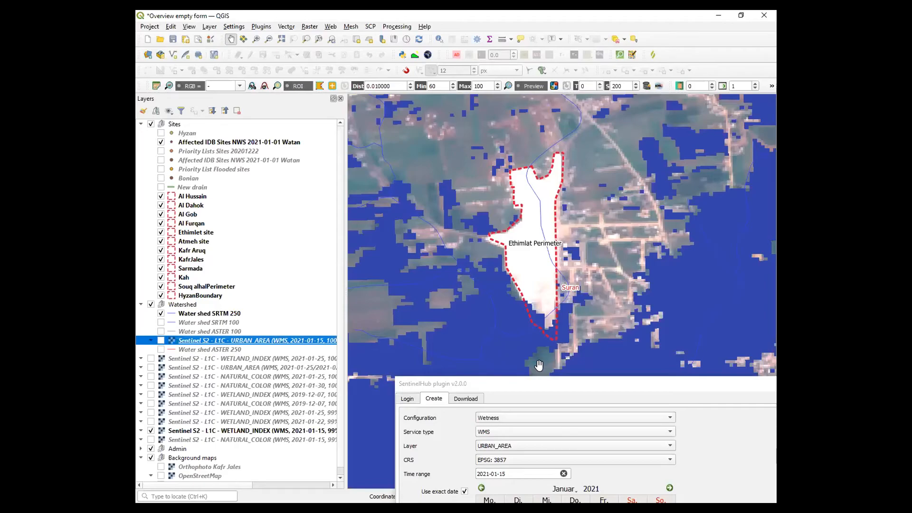
# Choose the WETLAND_INDEX layer for 2021-01-15 and download the current window as a TIFF at 10 m resolution to the Temp folder.
pyautogui.moveTo(542, 386); pyautogui.dragTo(529, 346)
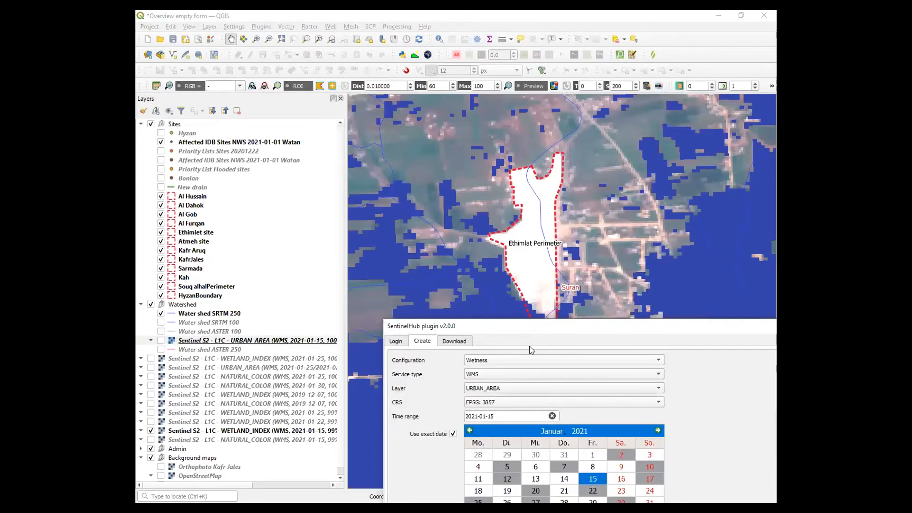
pyautogui.click(541, 388)
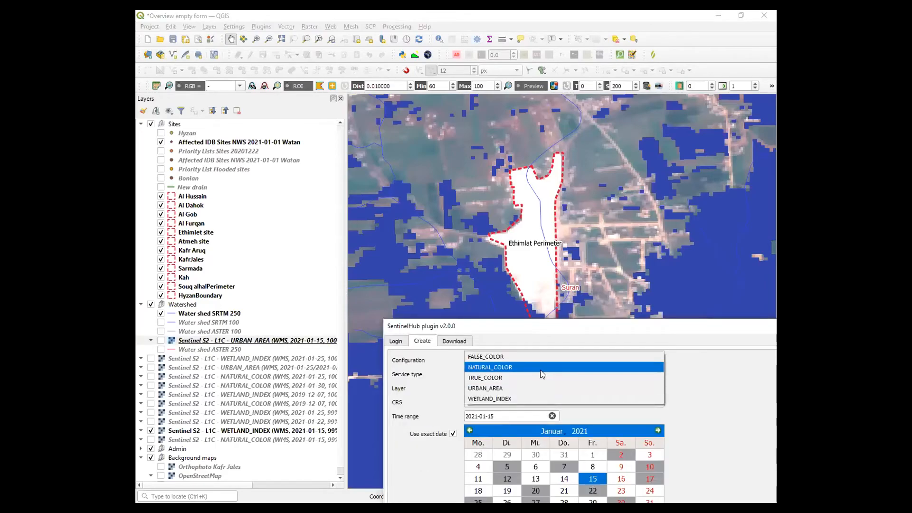
pyautogui.click(542, 398)
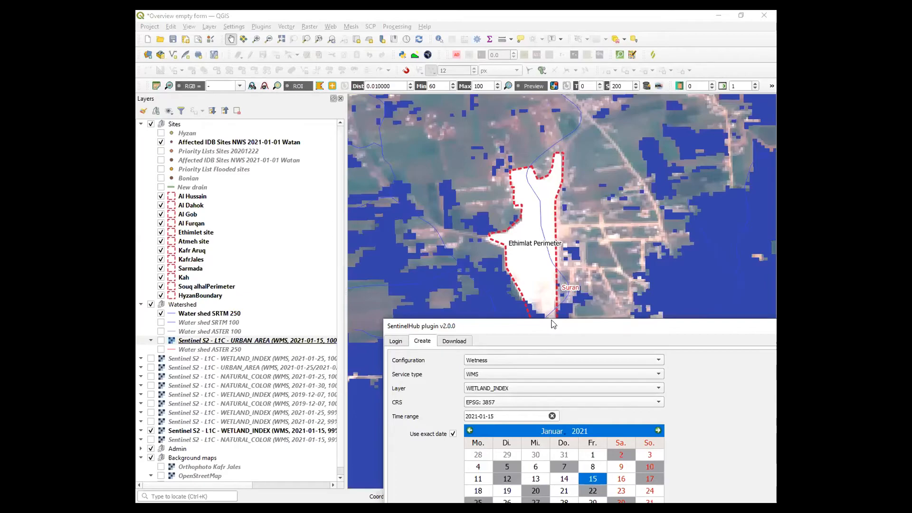
pyautogui.moveTo(553, 324); pyautogui.dragTo(534, 261)
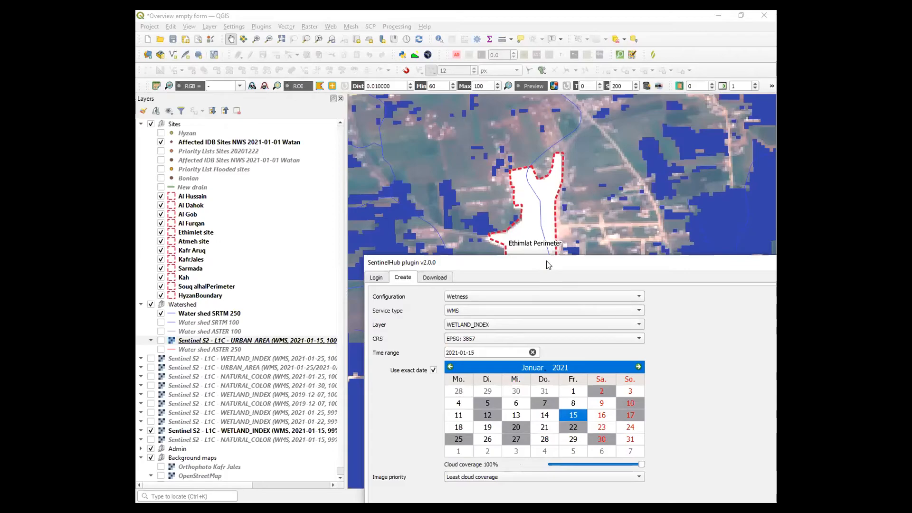
pyautogui.moveTo(546, 262); pyautogui.dragTo(539, 229)
pyautogui.click(427, 245)
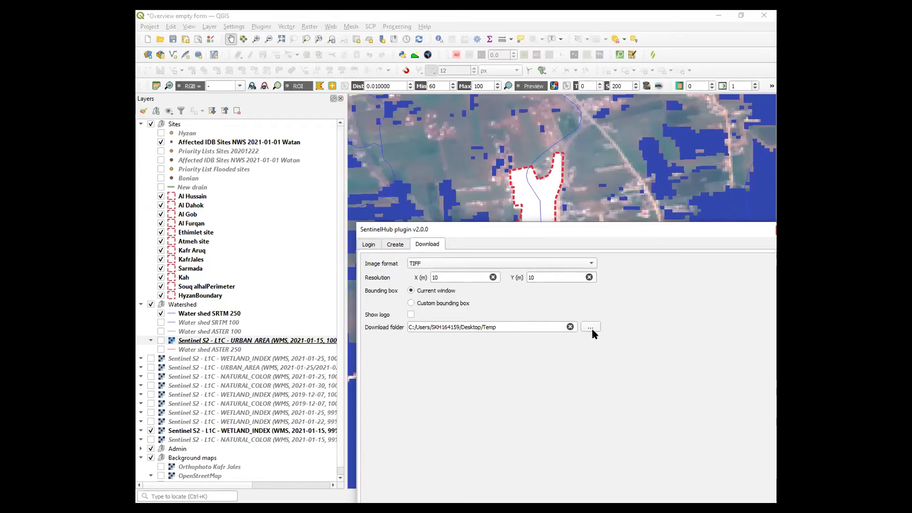
pyautogui.moveTo(628, 224); pyautogui.dragTo(610, 163)
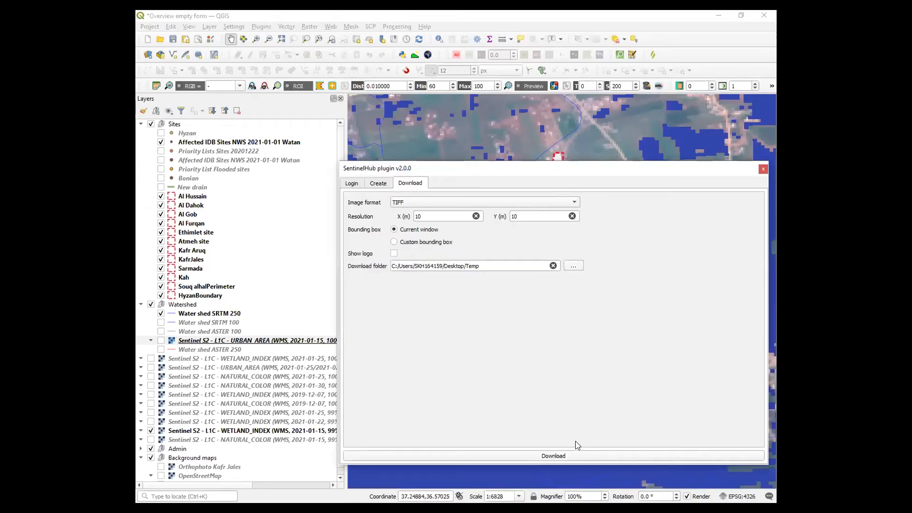
pyautogui.click(569, 457)
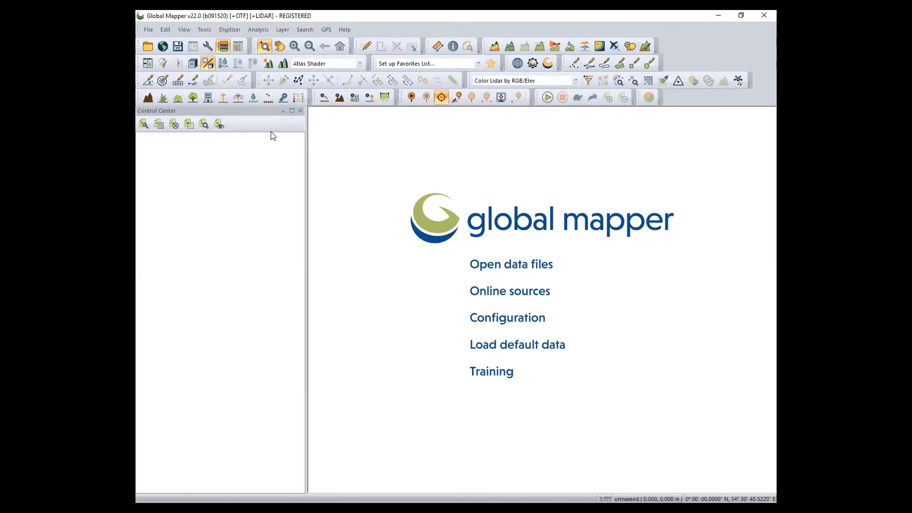
# Switch to Global Mapper and open the SentinelS2-L1C_WETLANDS-INDEX_2021-01-15 TIFF sized 781 x 961 from the desktop's Temp folder.
pyautogui.click(148, 47)
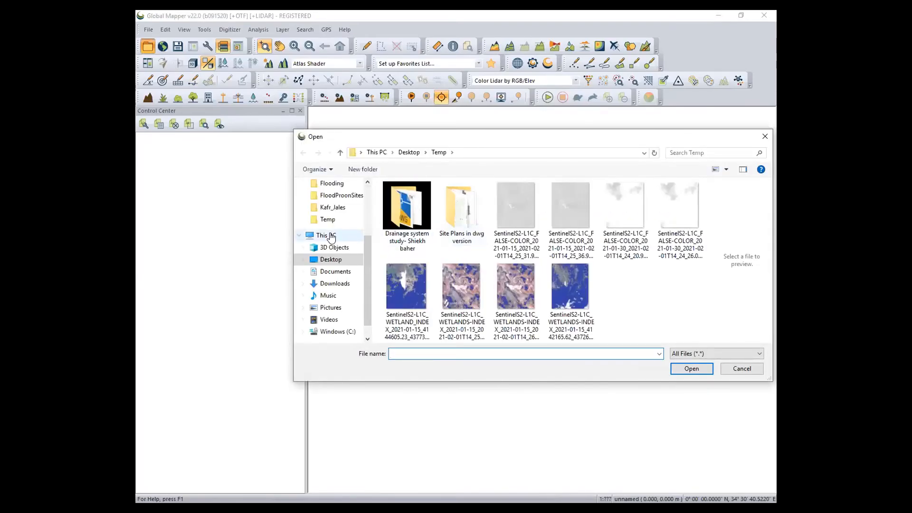
pyautogui.scroll(2, 327, 229)
pyautogui.click(331, 204)
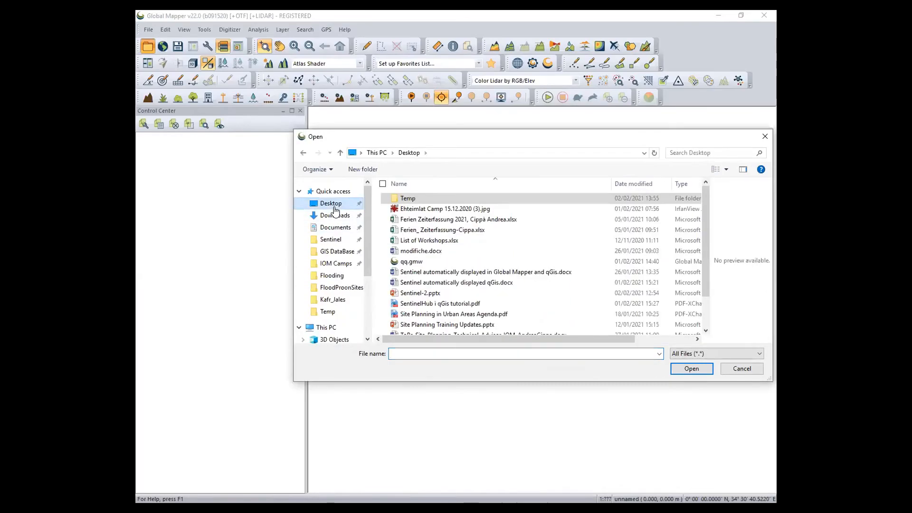
pyautogui.doubleClick(418, 198)
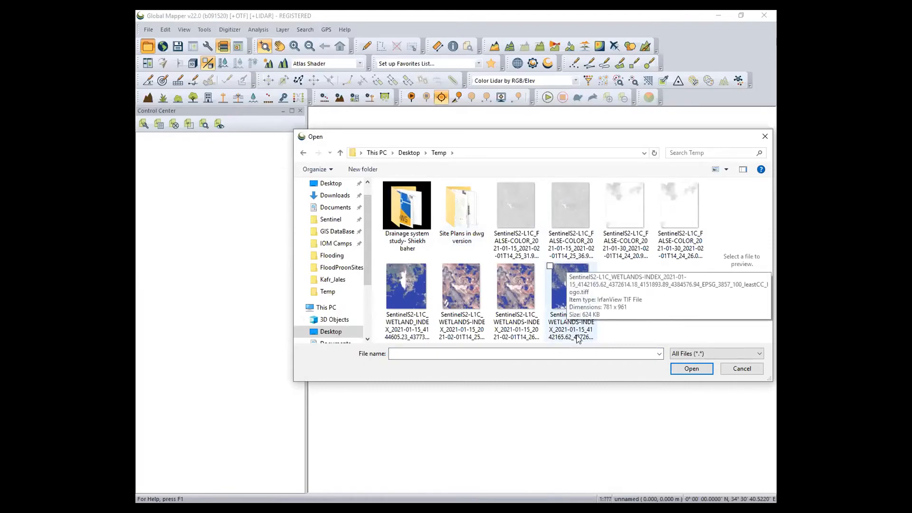
pyautogui.click(566, 294)
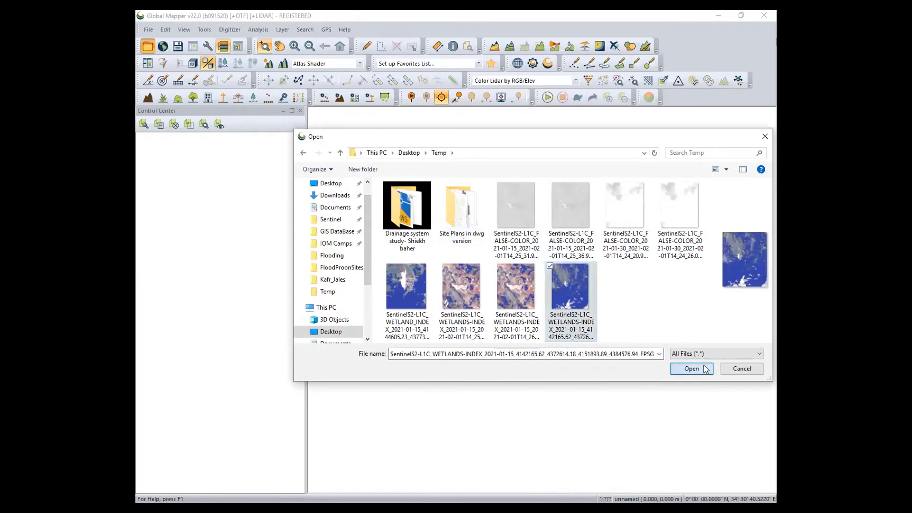
pyautogui.click(704, 369)
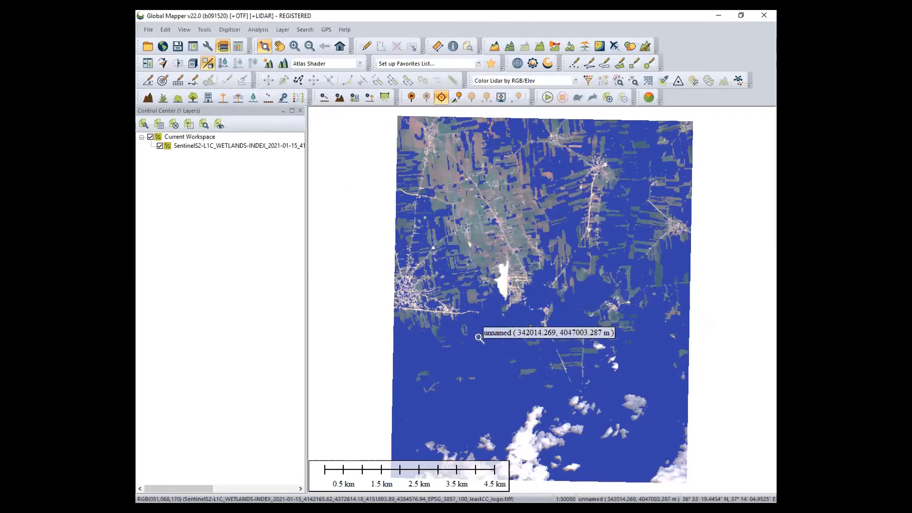
# Create equal-value area features from the WETLANDS-INDEX raster for only the blue wetness color sampled from the map (RGB 51, 68, 170).
pyautogui.rightClick(194, 144)
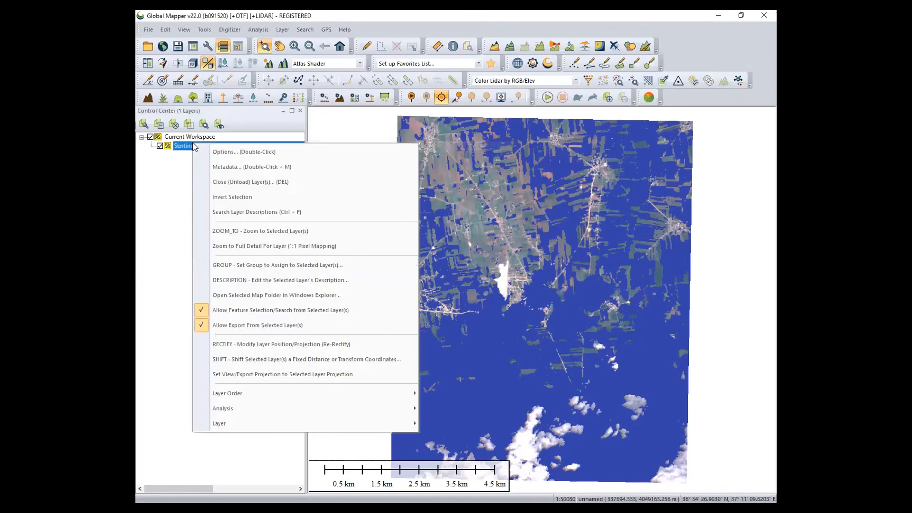
pyautogui.moveTo(268, 424)
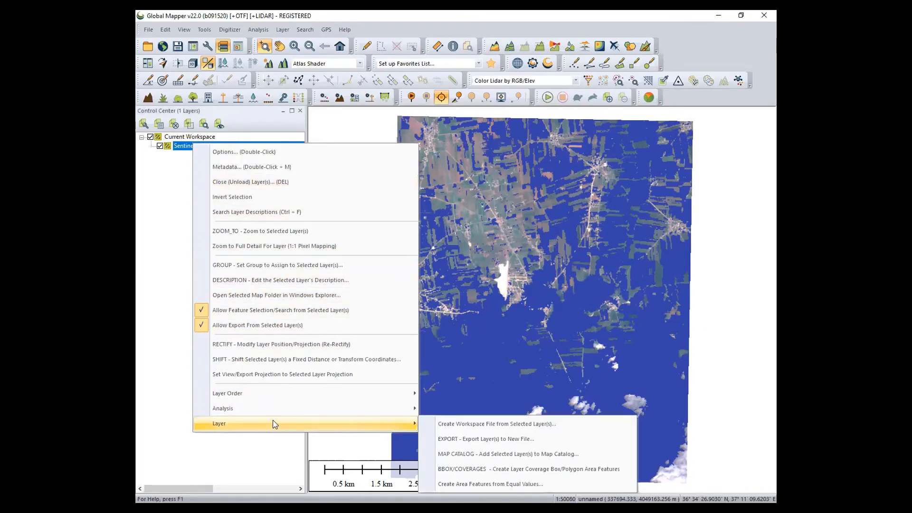
pyautogui.click(445, 484)
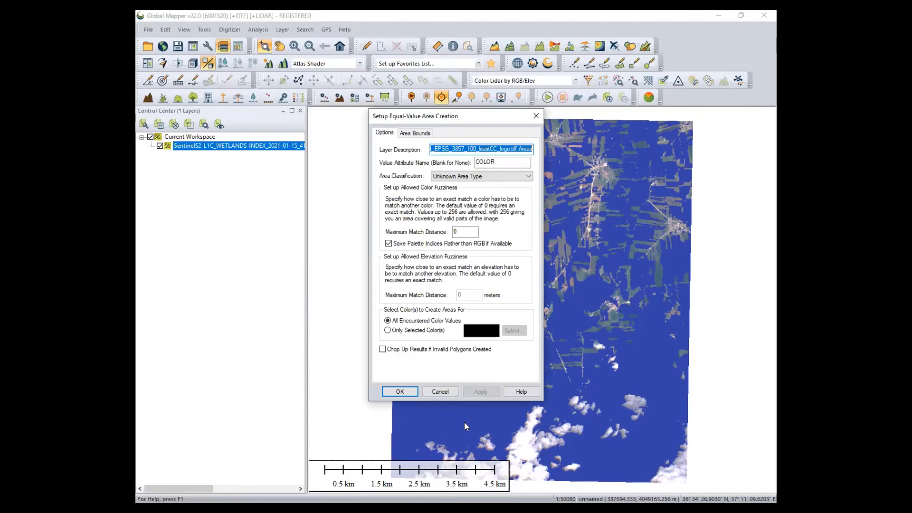
pyautogui.click(388, 331)
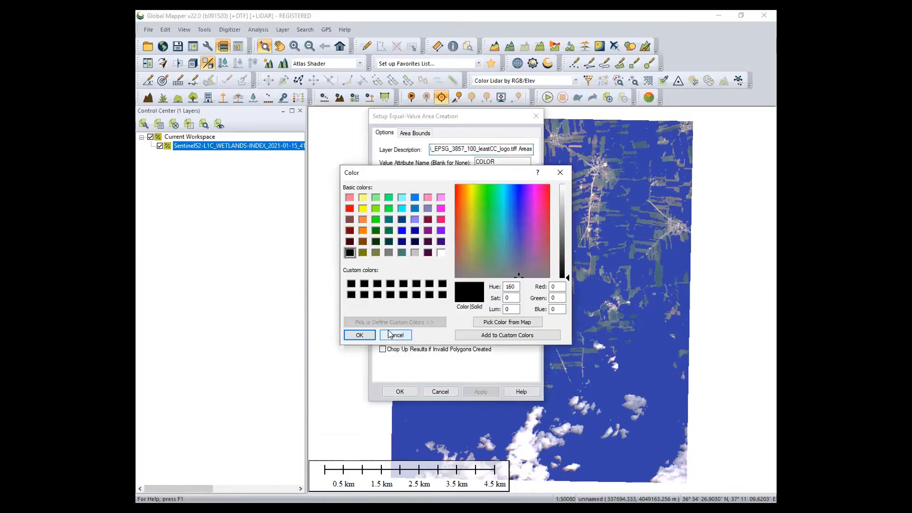
pyautogui.click(498, 323)
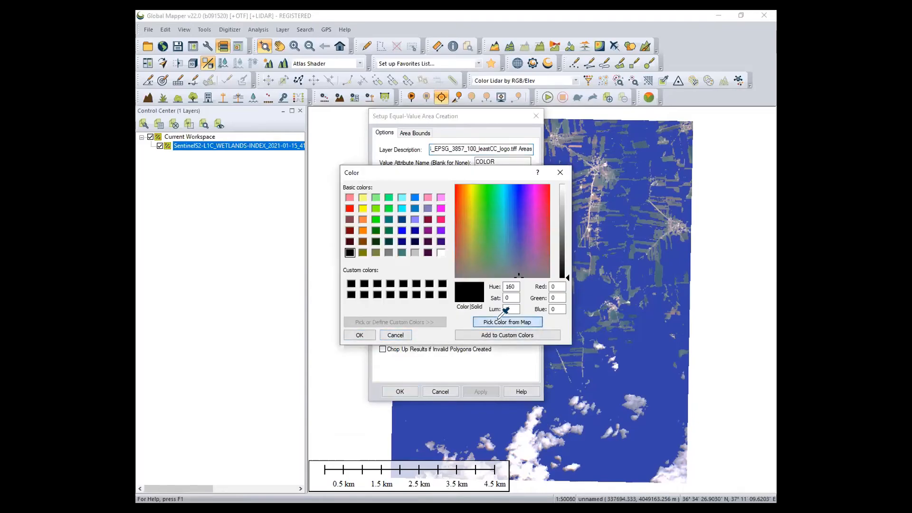
pyautogui.click(649, 369)
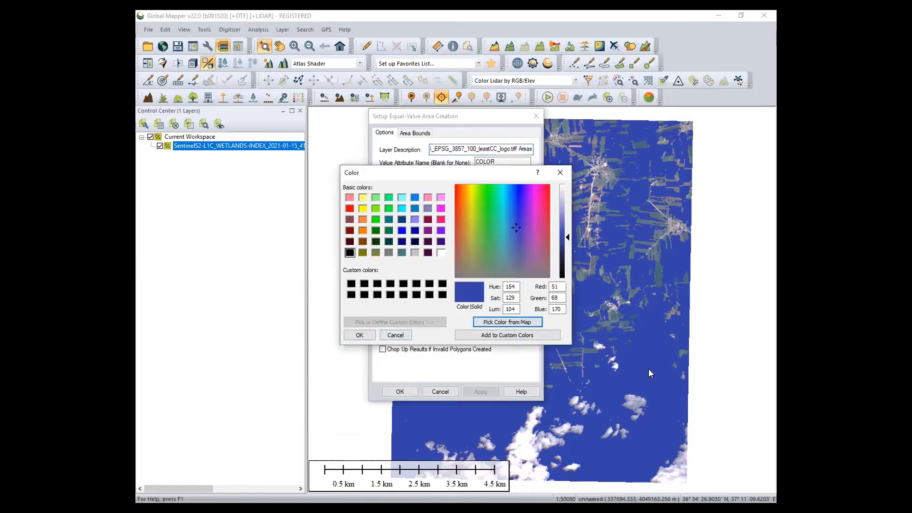
pyautogui.click(359, 335)
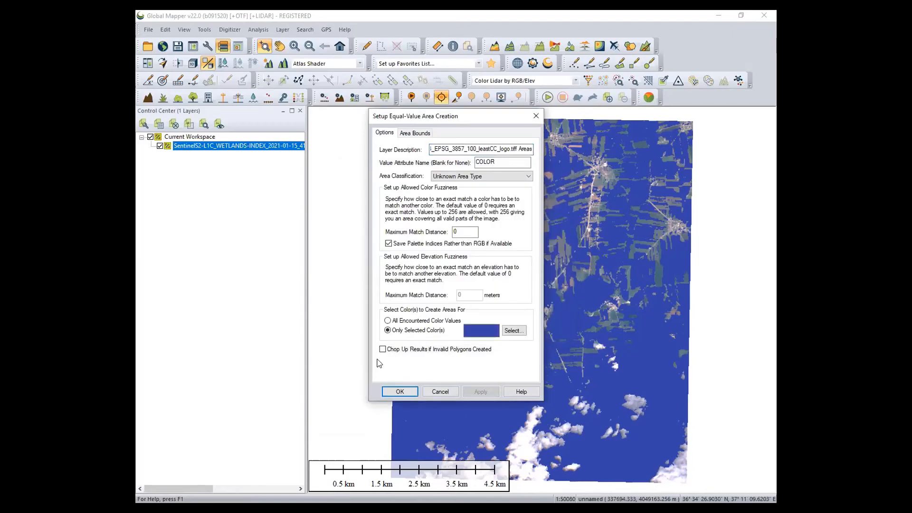
pyautogui.click(399, 392)
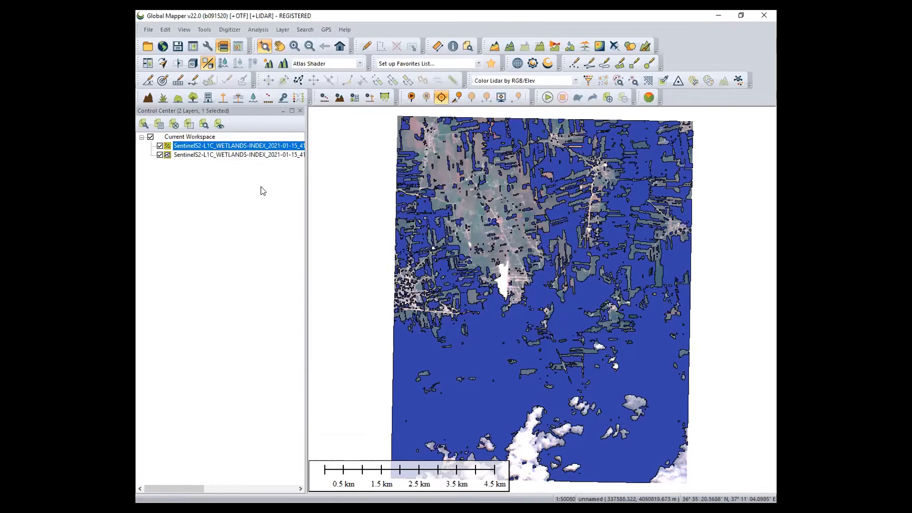
# Hide the WETLANDS-INDEX raster and inspect the outlines of the vectorized wet areas up close.
pyautogui.click(160, 146)
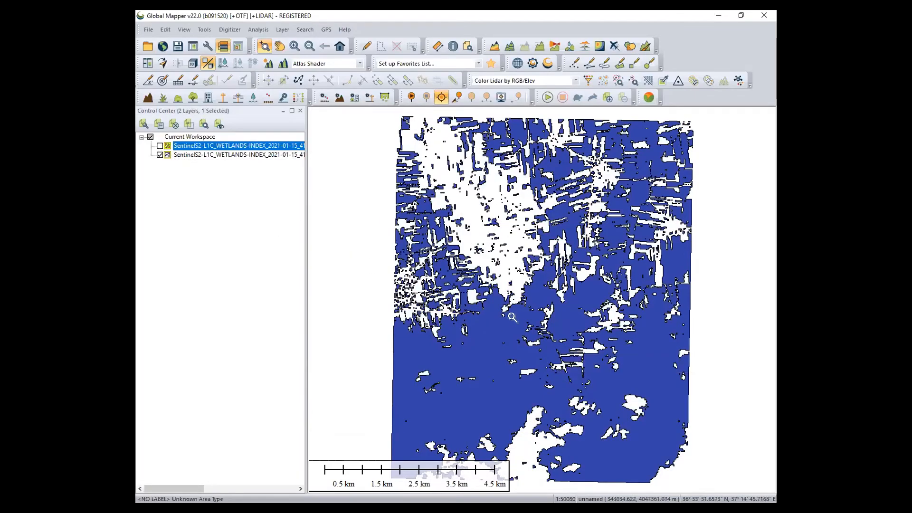
pyautogui.scroll(5, 512, 315)
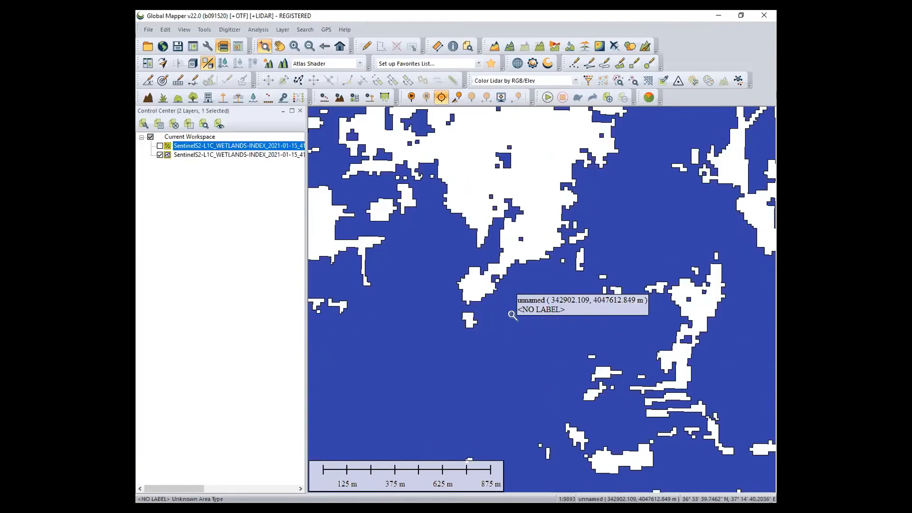
pyautogui.scroll(-1, 512, 315)
pyautogui.scroll(1, 512, 315)
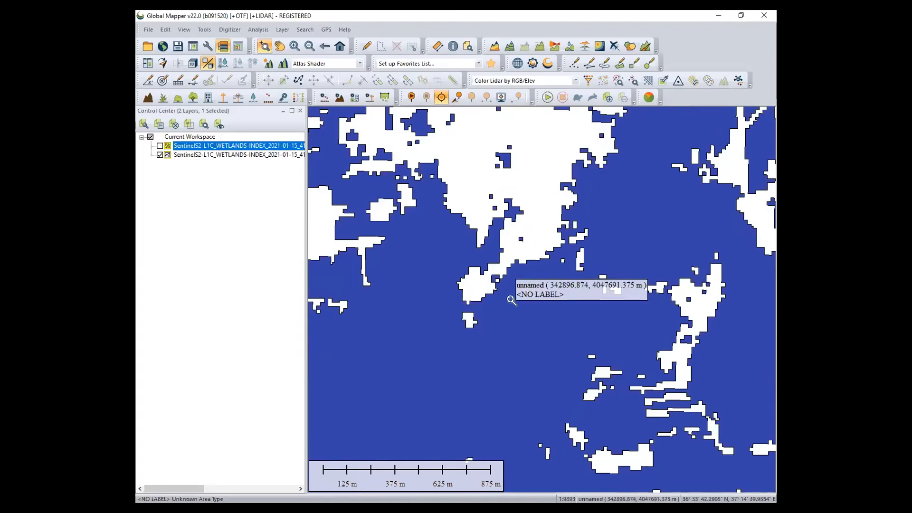
pyautogui.scroll(-4, 510, 299)
pyautogui.scroll(-1, 511, 300)
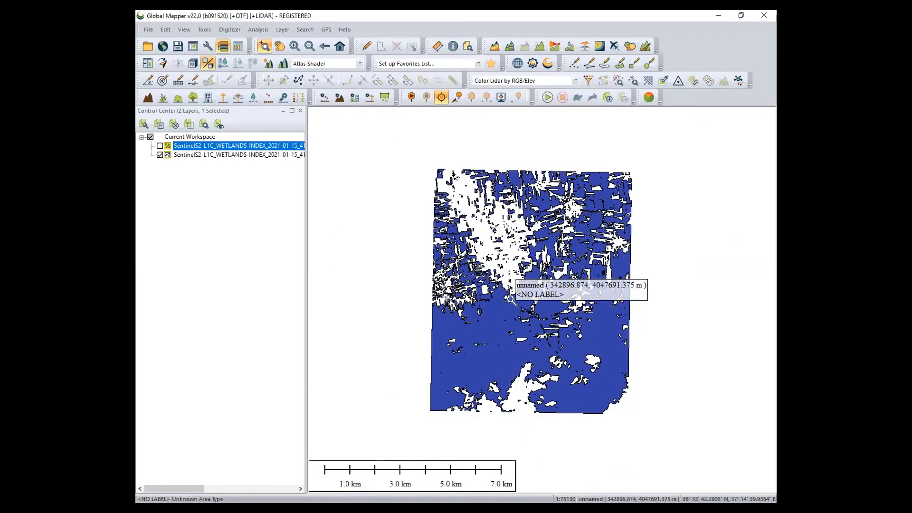
# Select all features in the vectorized wet areas layer, smooth them, and check their outlines.
pyautogui.click(194, 157)
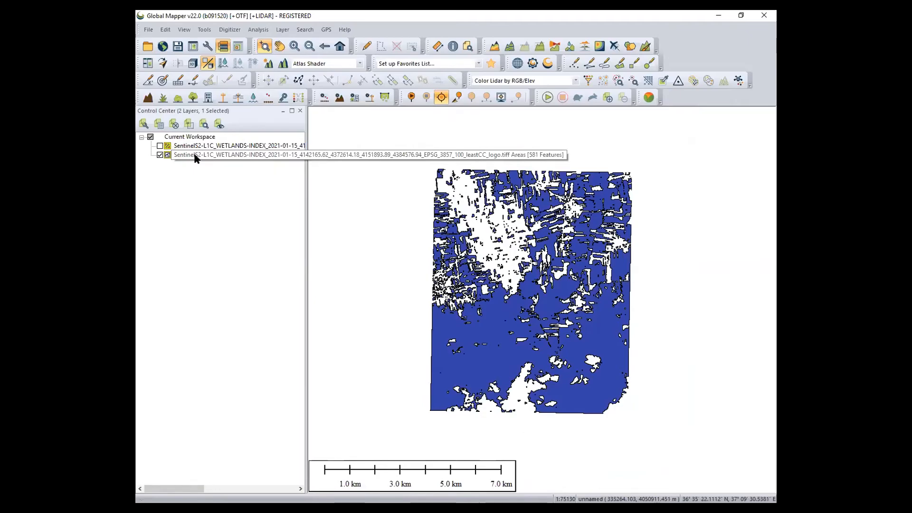
pyautogui.rightClick(195, 158)
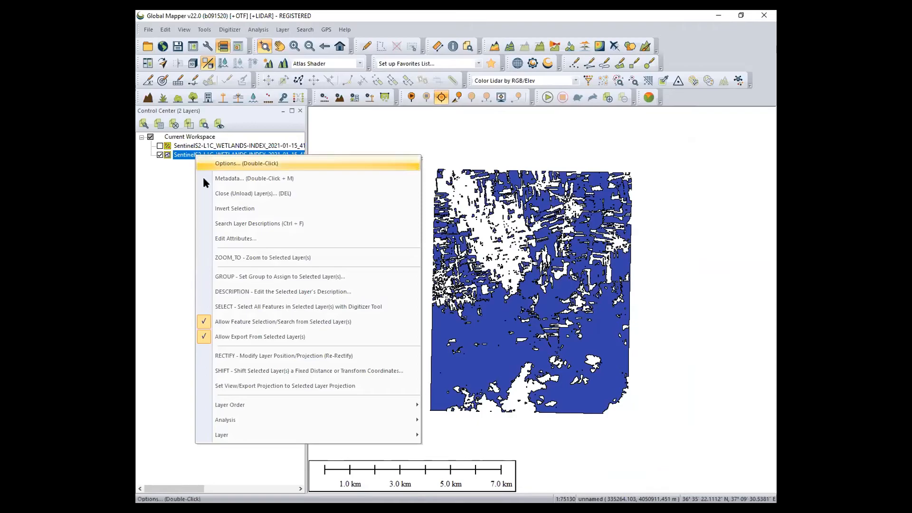
pyautogui.click(265, 308)
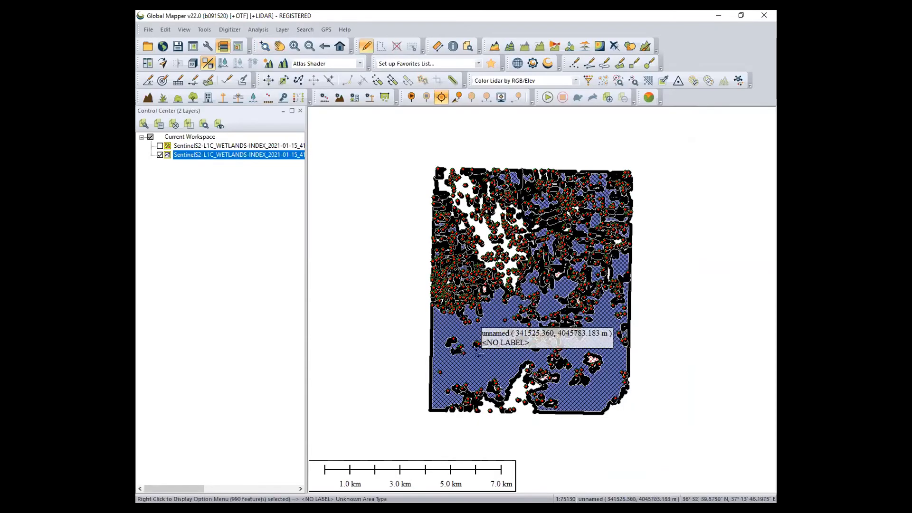
pyautogui.rightClick(497, 321)
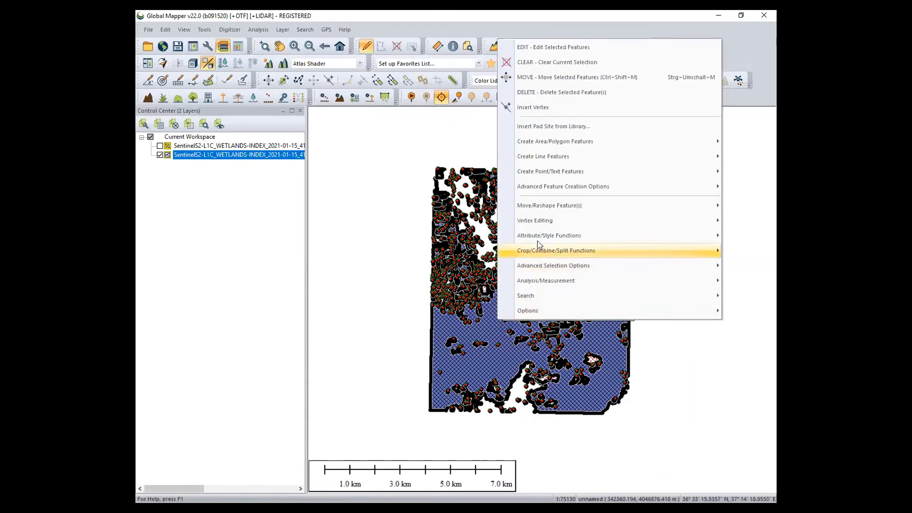
pyautogui.moveTo(543, 207)
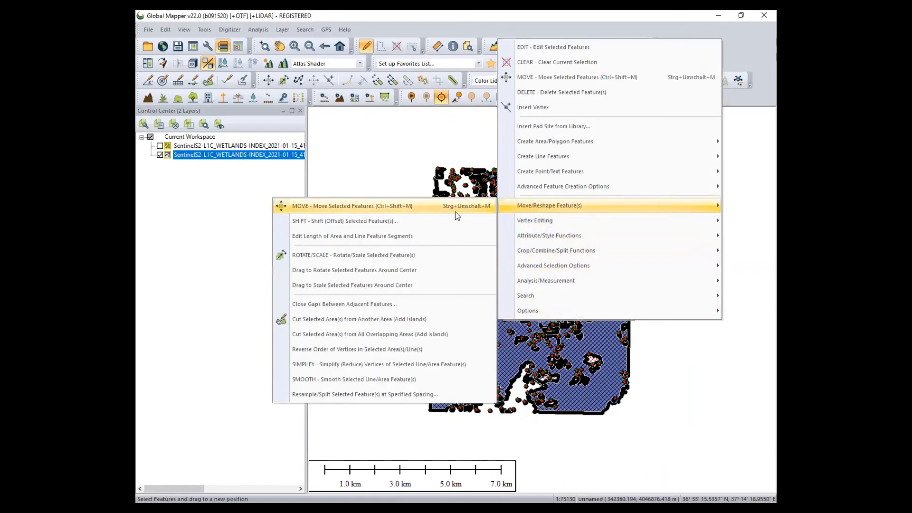
pyautogui.click(405, 380)
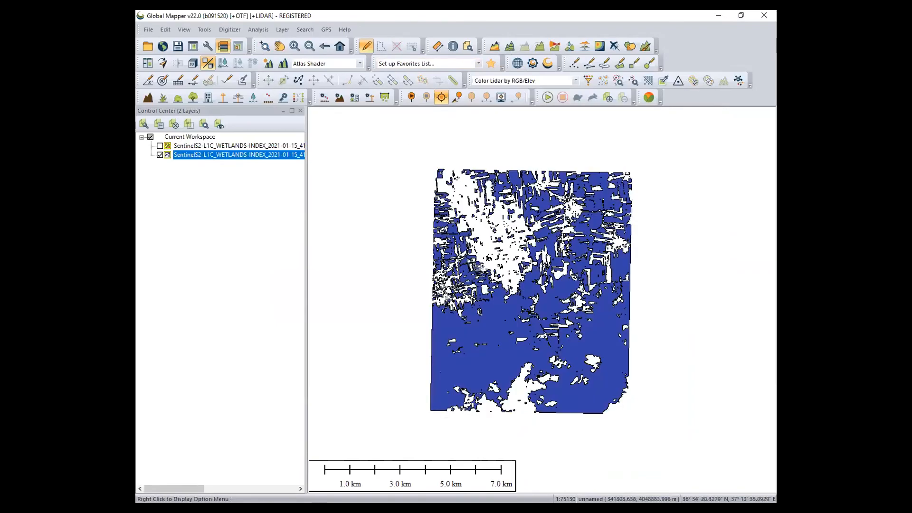
pyautogui.scroll(10, 512, 289)
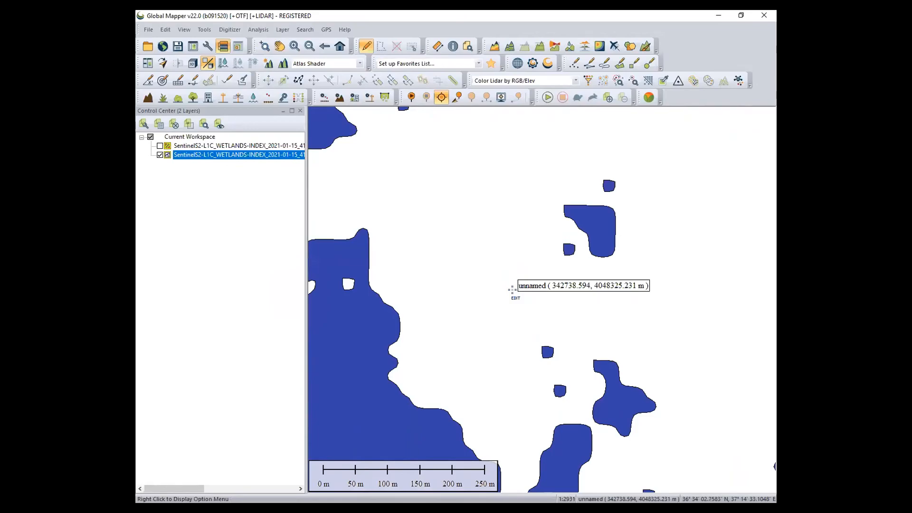
pyautogui.scroll(-6, 511, 290)
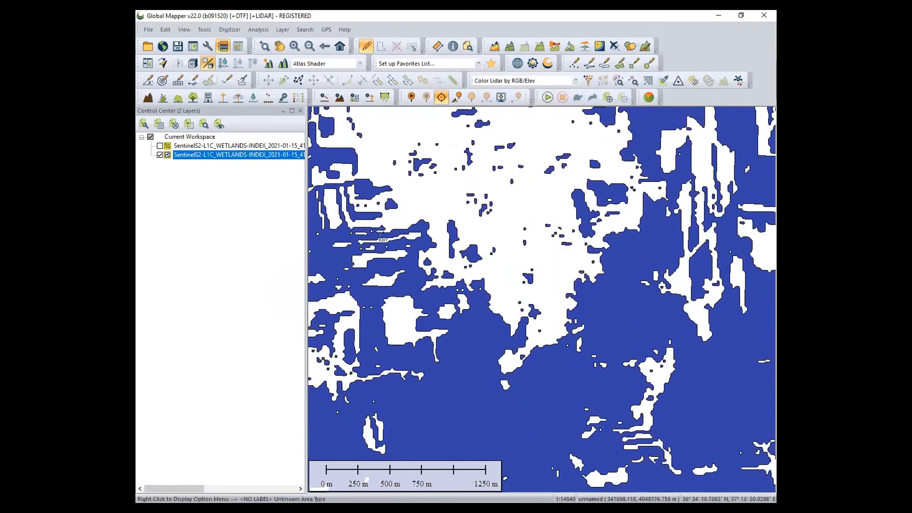
# Export the smoothed areas as a Shapefile named "Flooding 2021-01-15 Ethmlat site" in the desktop's Temp folder.
pyautogui.click(193, 80)
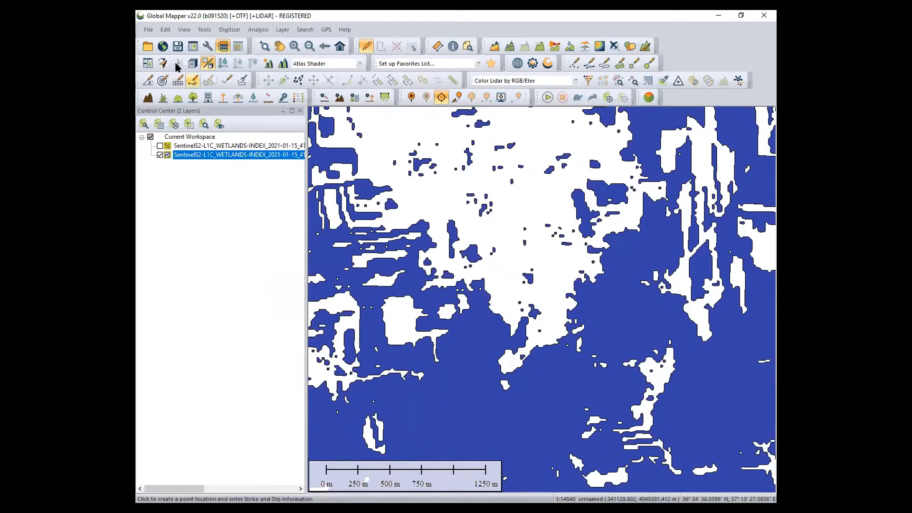
pyautogui.click(148, 29)
pyautogui.moveTo(203, 295)
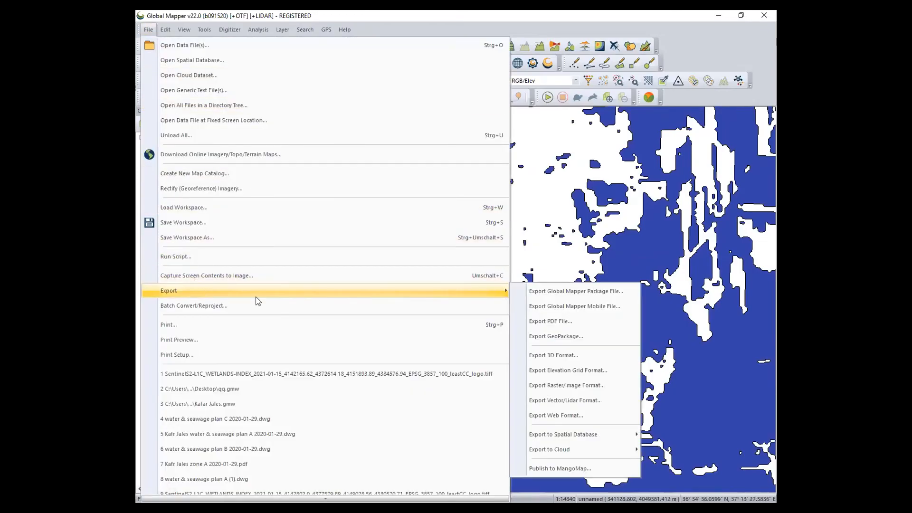
pyautogui.click(555, 402)
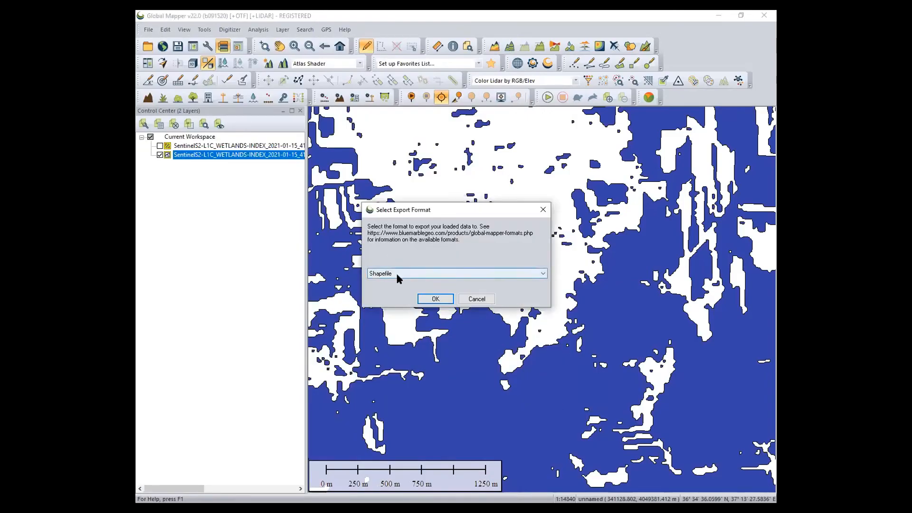
pyautogui.click(435, 300)
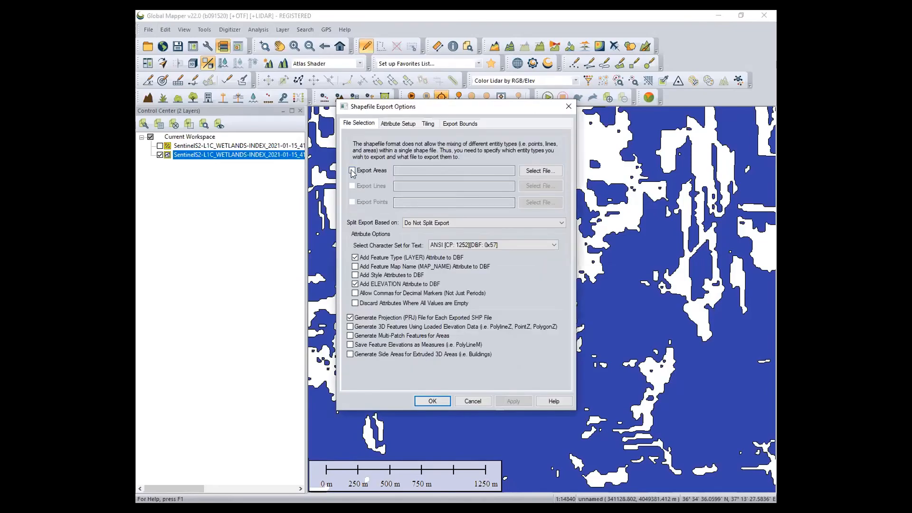
pyautogui.click(352, 170)
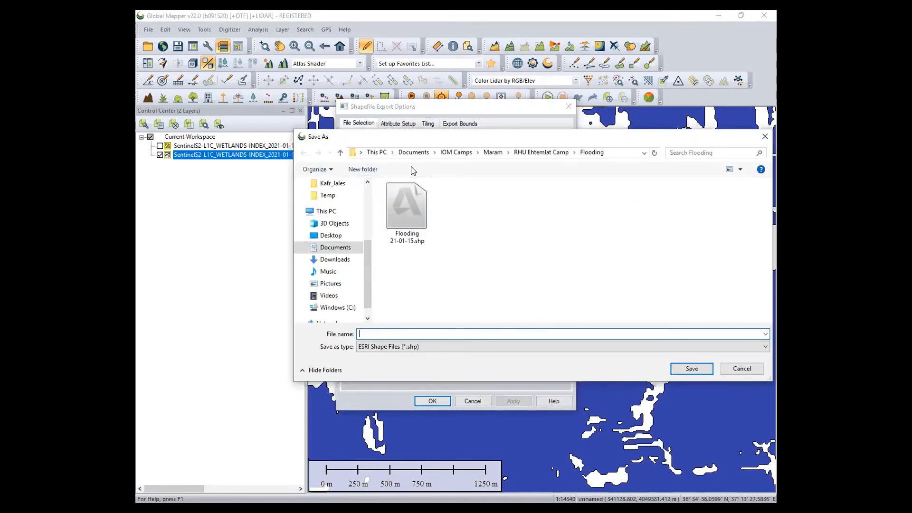
pyautogui.click(343, 196)
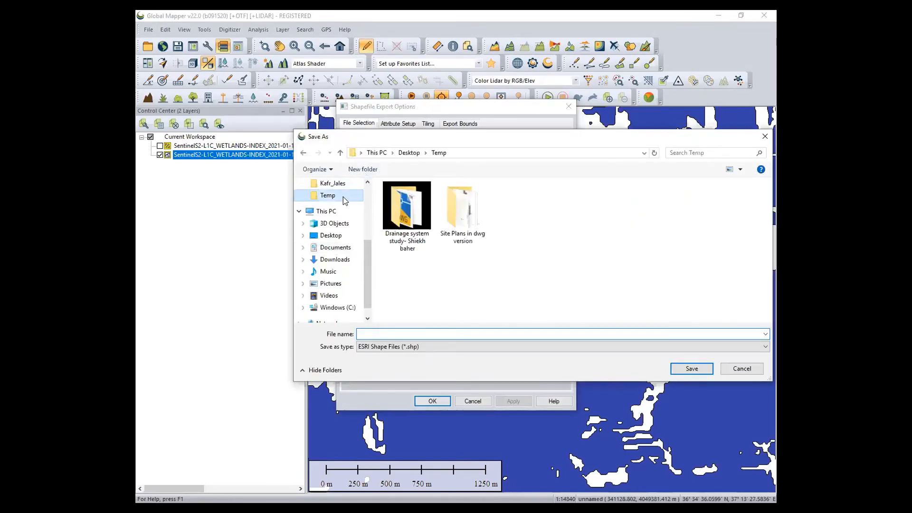
pyautogui.click(419, 332)
pyautogui.write('Flooding 2021-01-15 Ethmlat site')
pyautogui.press('Return')
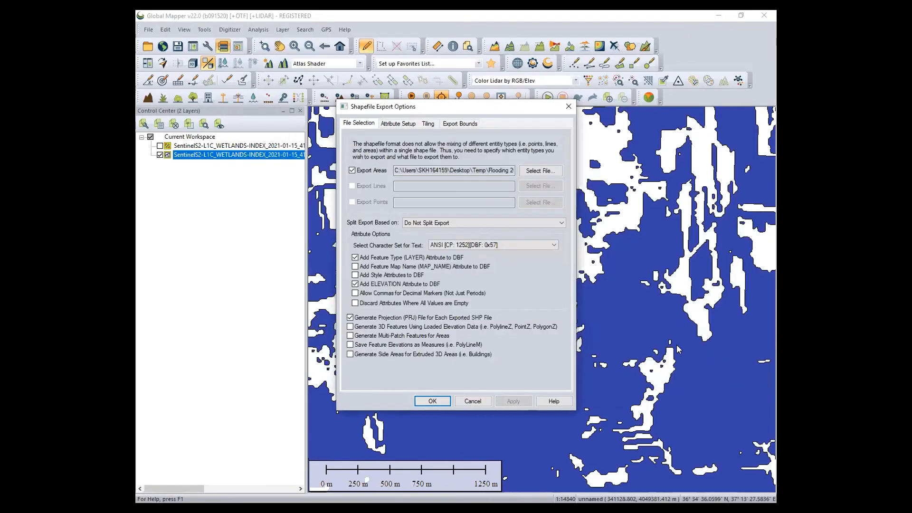
pyautogui.click(432, 401)
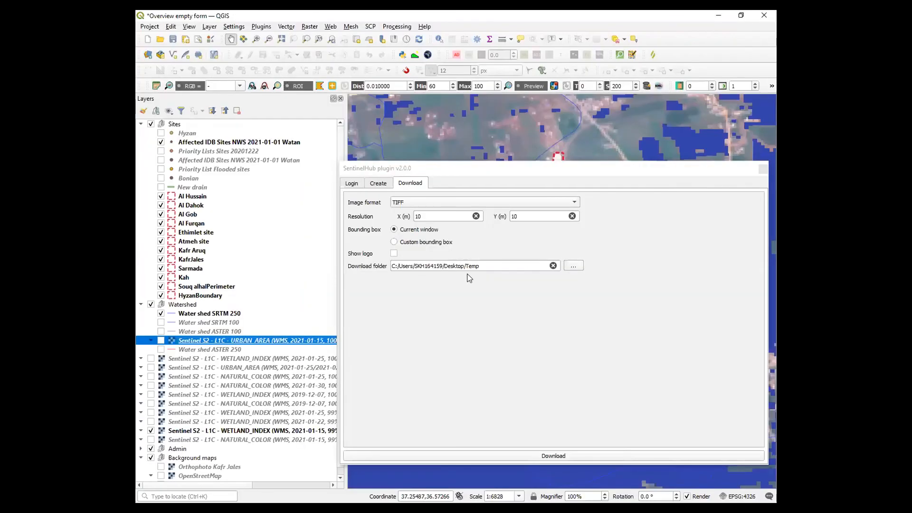
# Switch to QGIS, close the SentinelHub plugin window, and replace the 2021-01-15 WETLAND_INDEX layer with the Satellite only background.
pyautogui.click(762, 170)
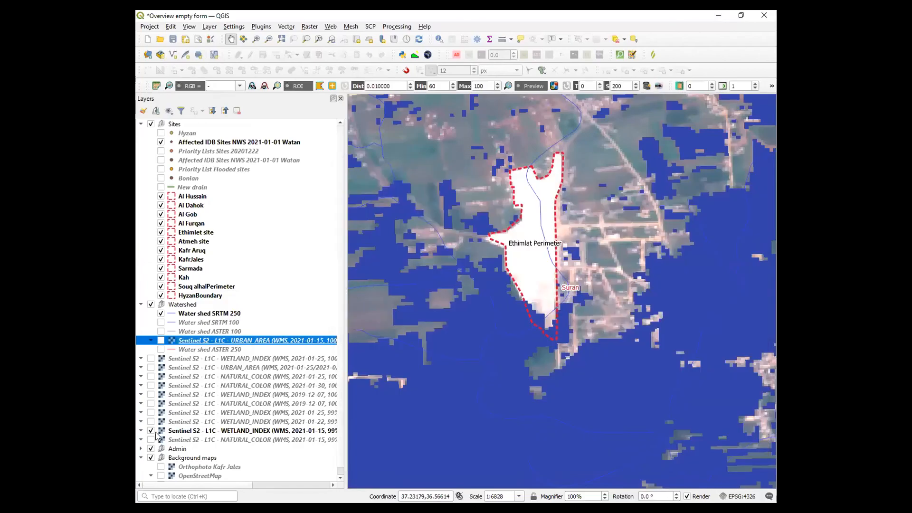
pyautogui.click(150, 430)
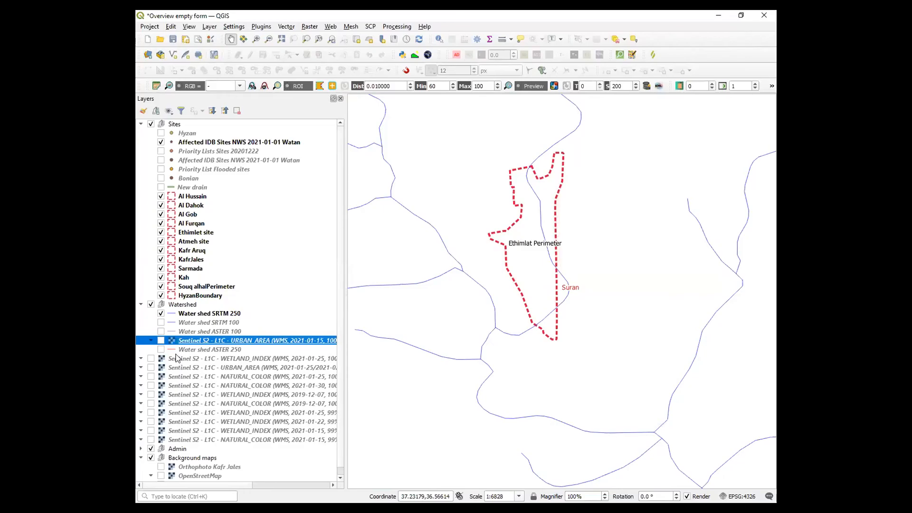
pyautogui.scroll(-1, 164, 455)
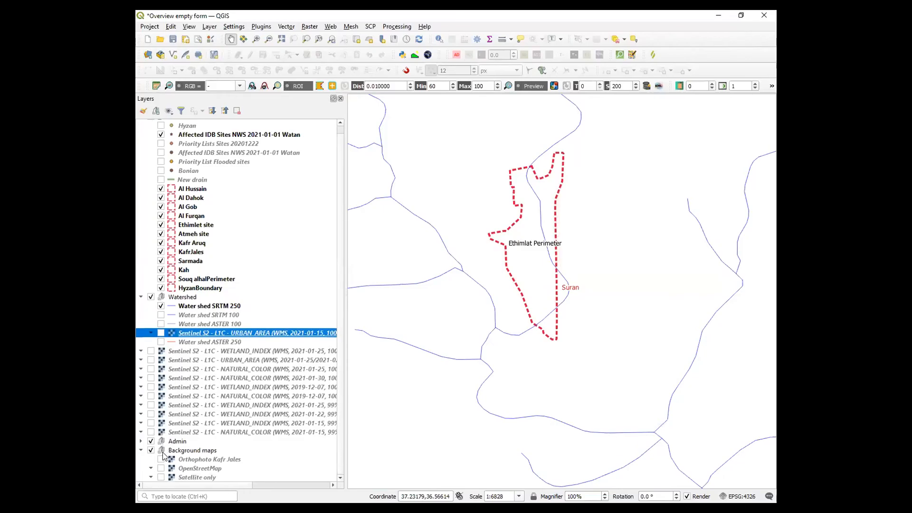
pyautogui.click(161, 476)
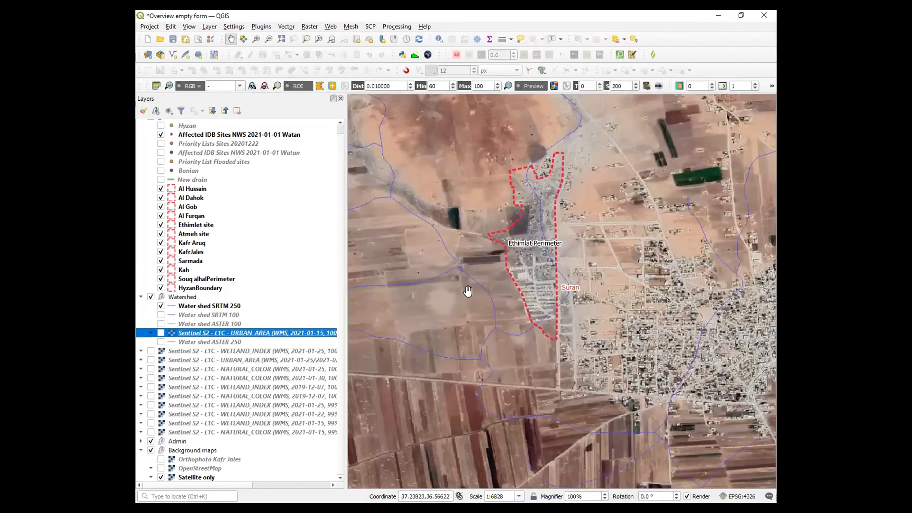
pyautogui.click(148, 55)
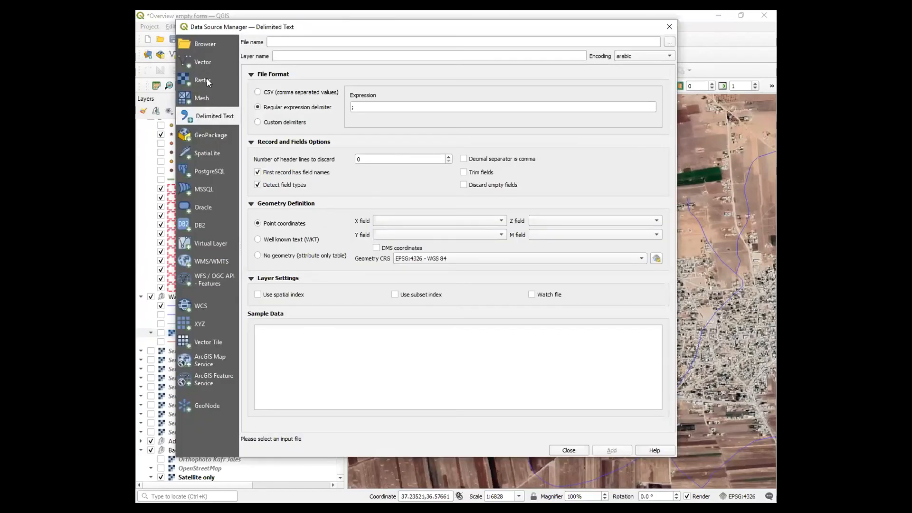
pyautogui.click(206, 62)
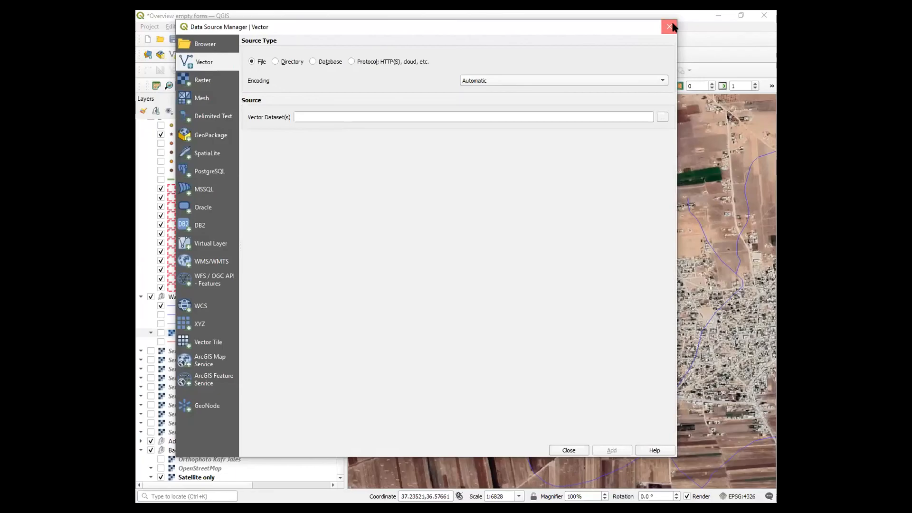
pyautogui.click(670, 27)
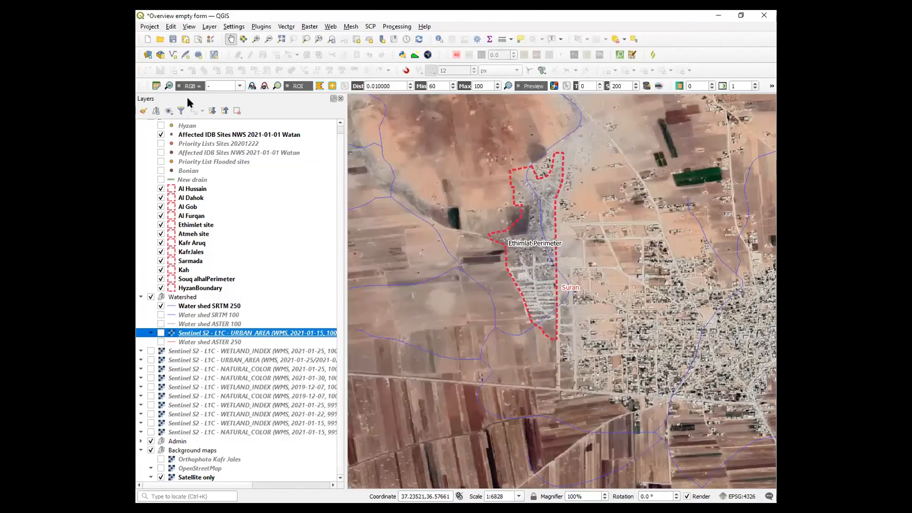
# Add the shapefile "Flooding 2021-01-15 Ethmlat site.shp" from the desktop's Temp folder to the project as a vector layer.
pyautogui.click(148, 55)
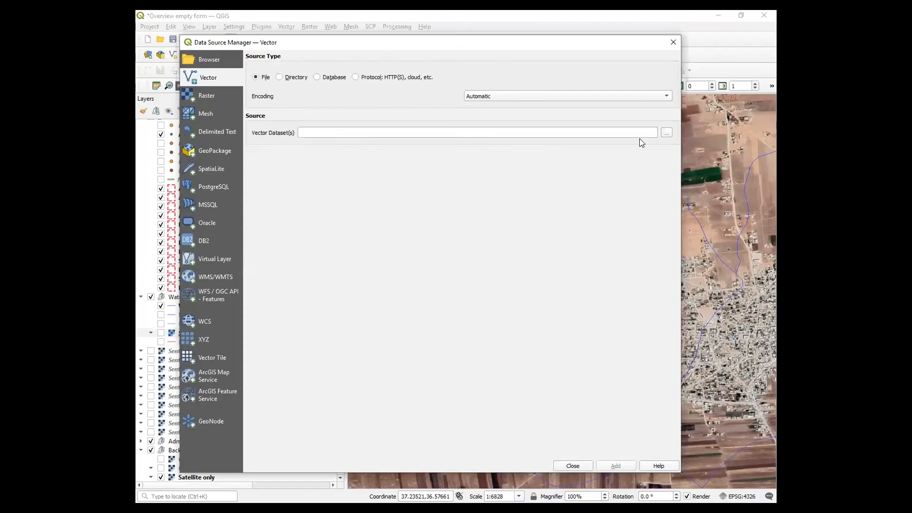
pyautogui.click(667, 133)
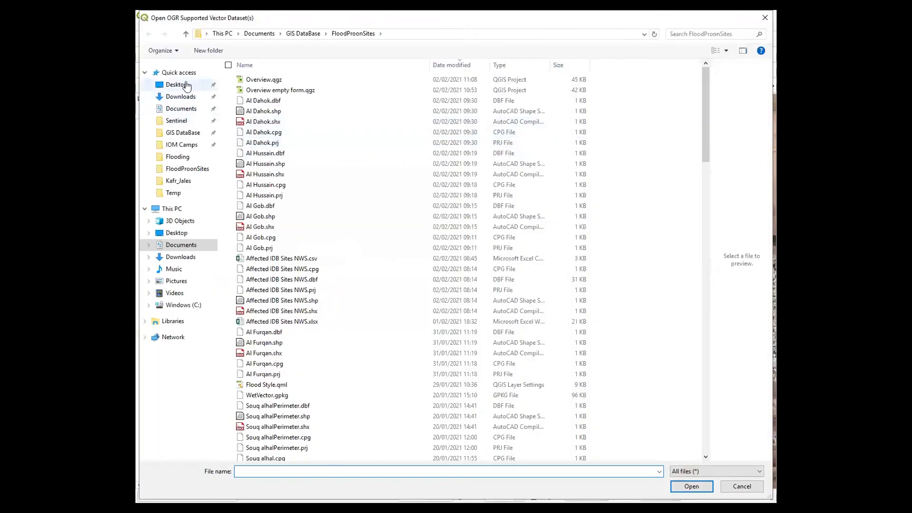
pyautogui.click(185, 85)
pyautogui.doubleClick(253, 79)
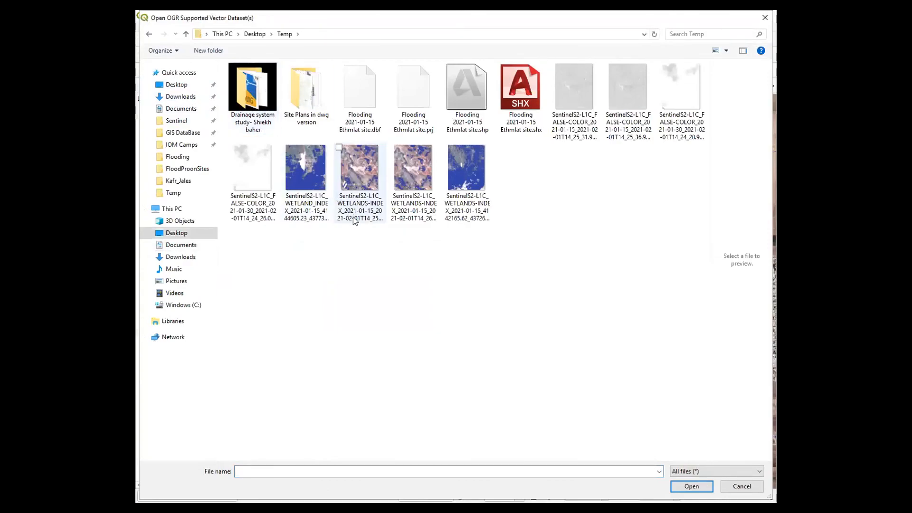
pyautogui.click(468, 127)
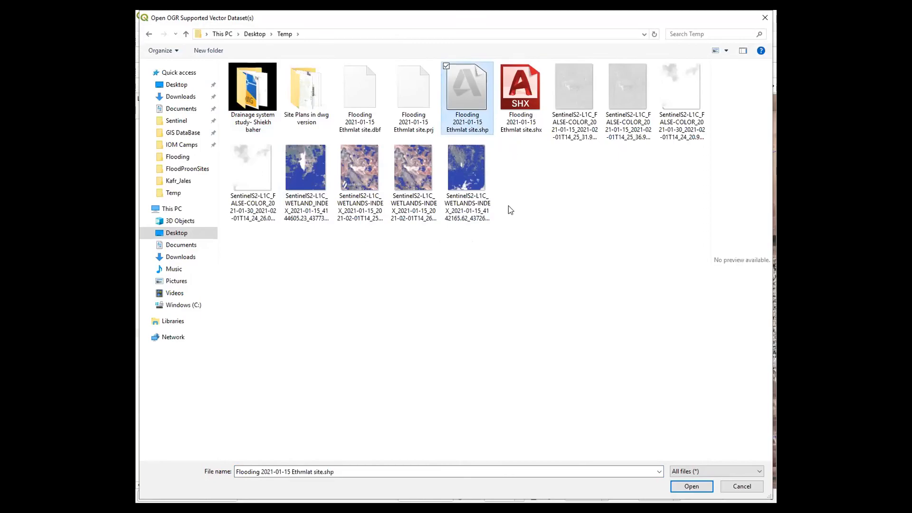
pyautogui.click(697, 490)
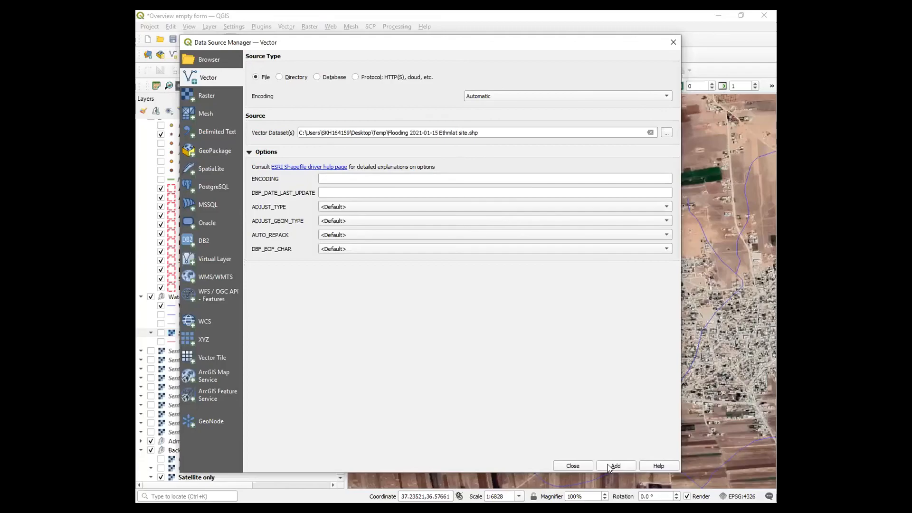
pyautogui.click(609, 468)
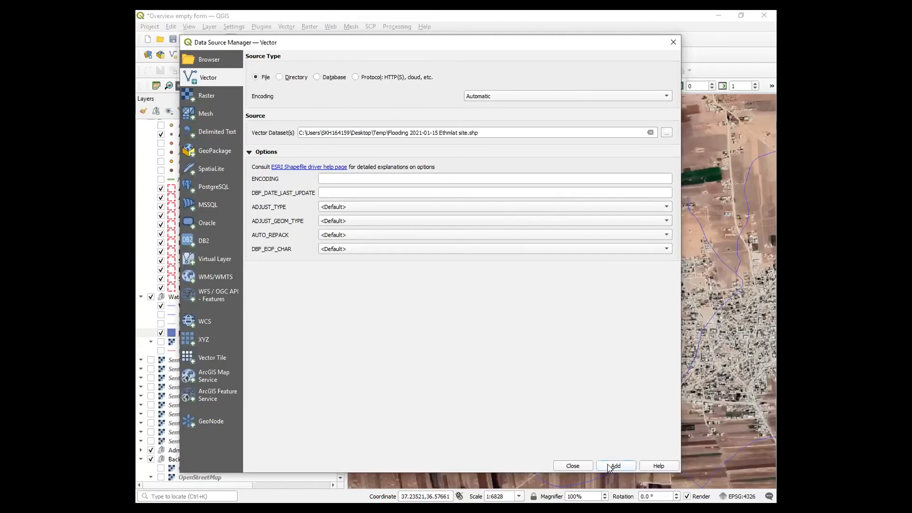
pyautogui.click(572, 466)
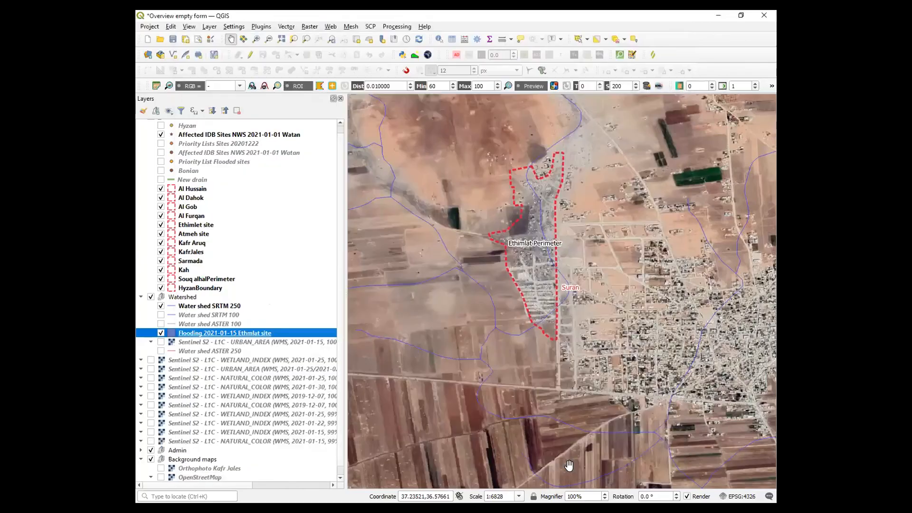
# Hide the Background maps group and move the Flooding 2021-01-15 Ethmlat site layer above the Watershed group, directly below HyzanBoundary.
pyautogui.click(151, 459)
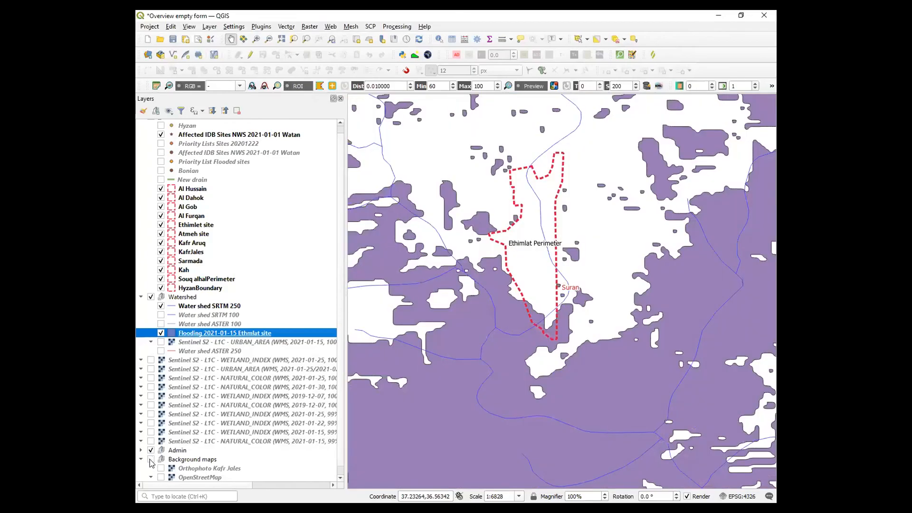
pyautogui.moveTo(221, 335)
pyautogui.mouseDown()
pyautogui.moveTo(254, 473)
pyautogui.moveTo(245, 285)
pyautogui.mouseUp()
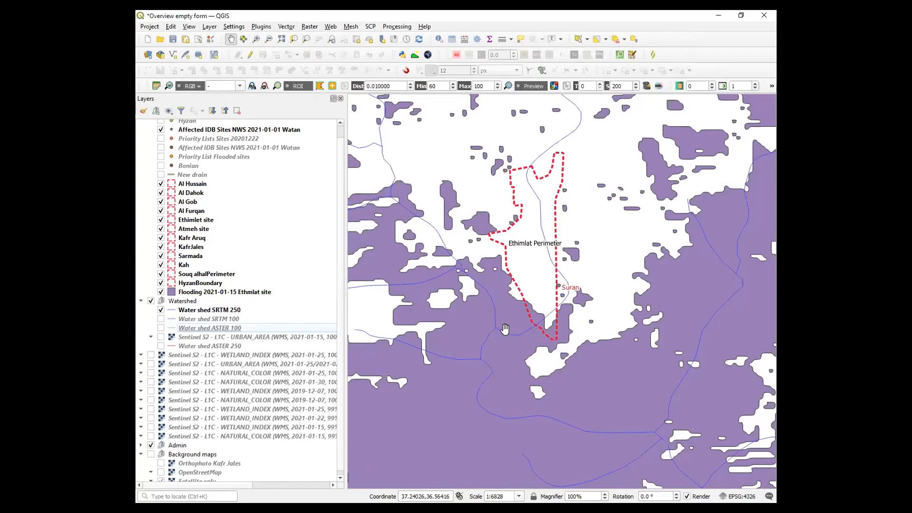
pyautogui.click(209, 311)
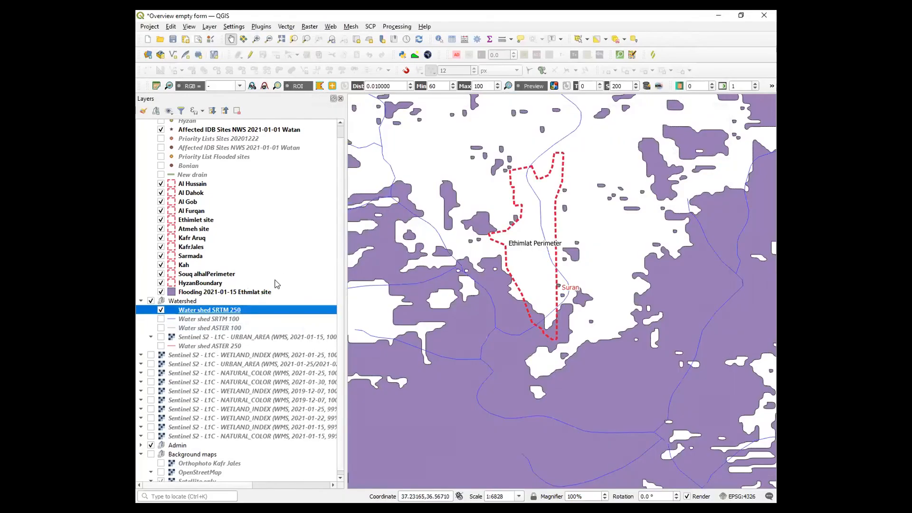
# Give the Flooding 2021-01-15 Ethmlat site layer's simple fill a bright blue color and set its stroke style to No Pen.
pyautogui.click(259, 293)
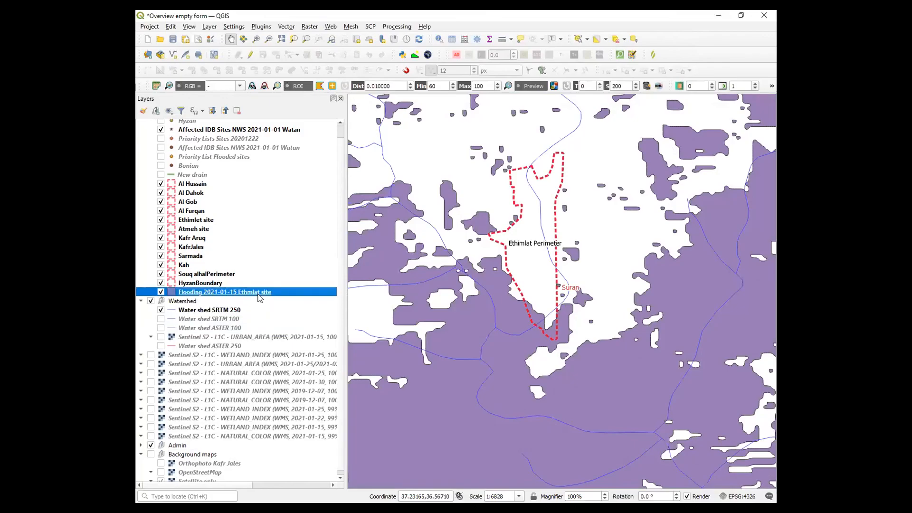
pyautogui.doubleClick(258, 293)
pyautogui.click(508, 171)
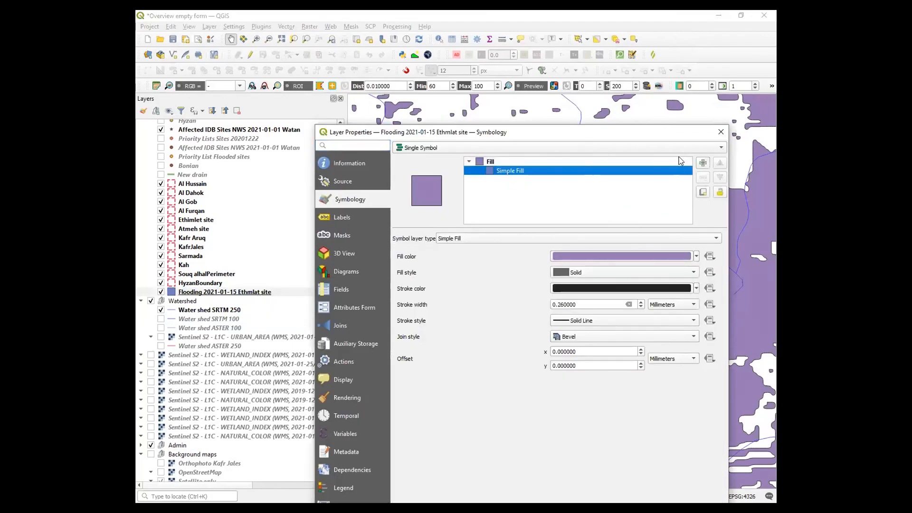
pyautogui.click(696, 256)
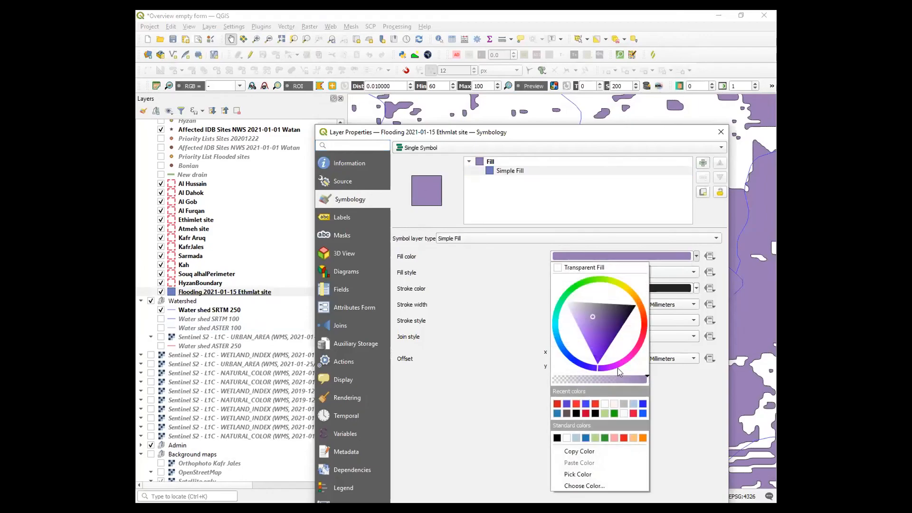
pyautogui.click(586, 404)
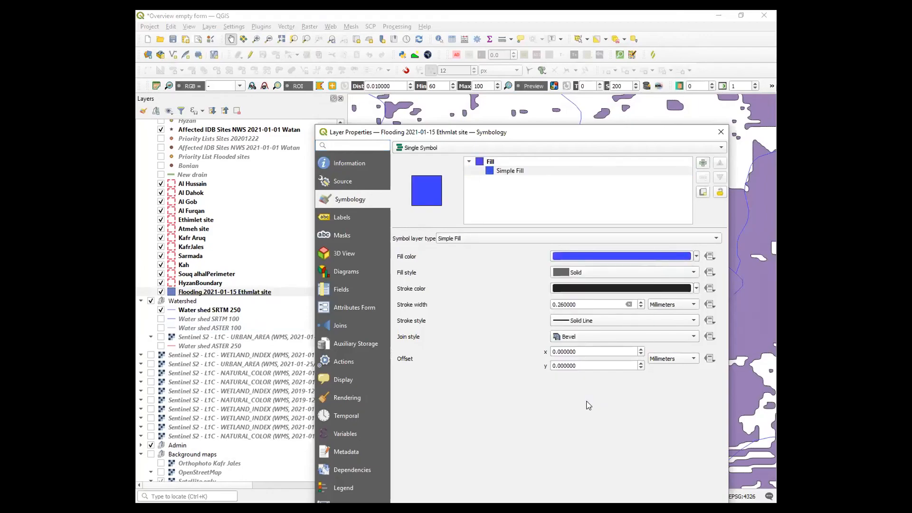
pyautogui.click(597, 321)
pyautogui.click(596, 318)
pyautogui.moveTo(565, 133); pyautogui.dragTo(552, 62)
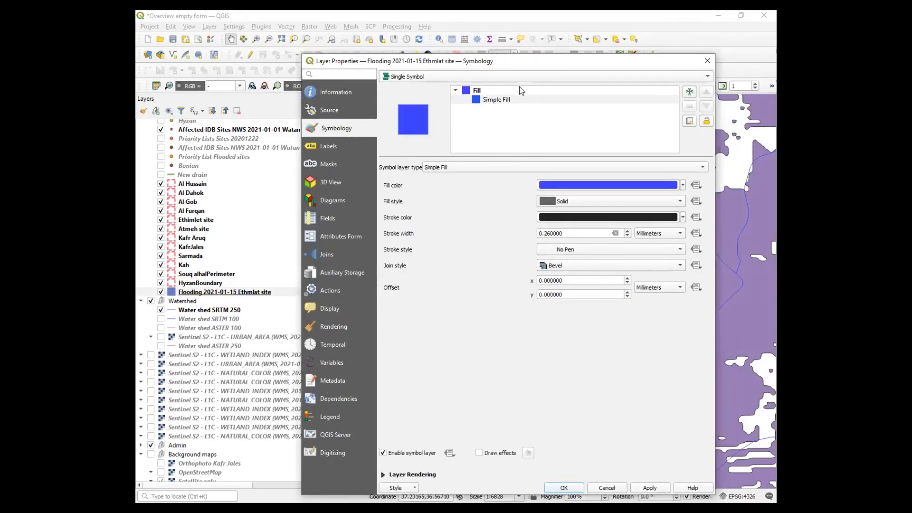
# Set the flooding layer's overall fill opacity to 46.8 % and apply the symbology.
pyautogui.click(517, 89)
pyautogui.moveTo(654, 177); pyautogui.dragTo(517, 178)
pyautogui.click(659, 490)
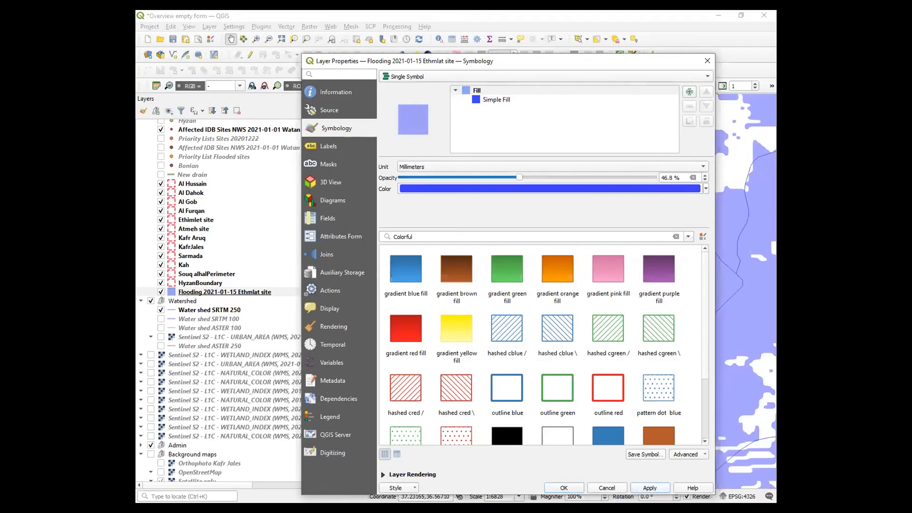
pyautogui.click(565, 488)
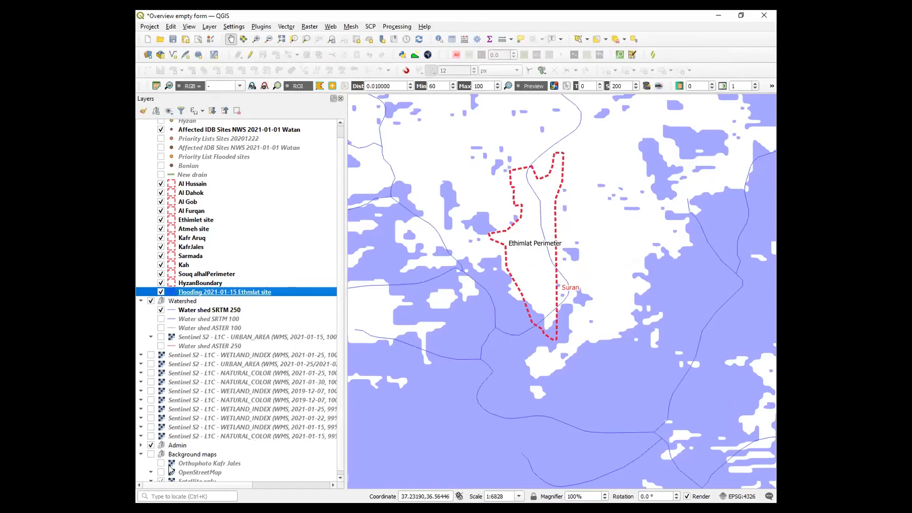
# Turn on the OpenStreetMap layer in the Background maps group and recenter the map on the Ethimlat perimeter.
pyautogui.click(150, 455)
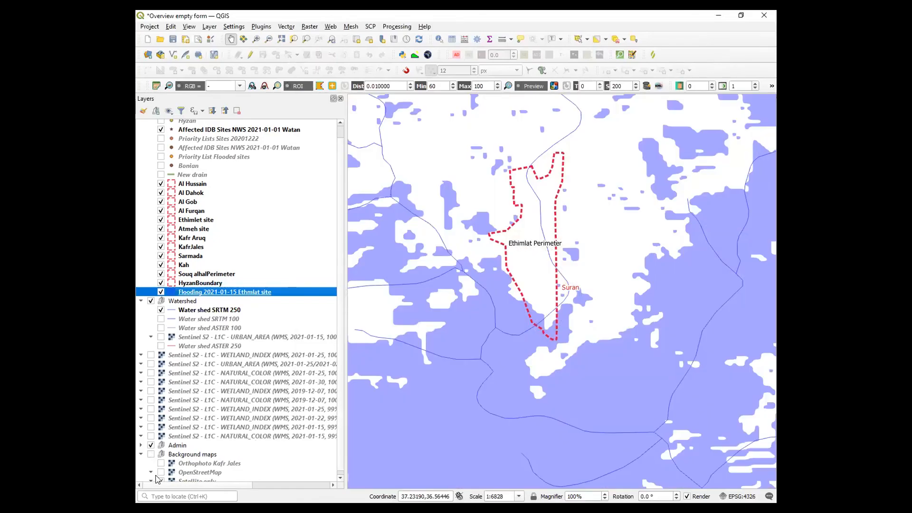
pyautogui.click(161, 472)
pyautogui.click(160, 472)
pyautogui.click(160, 472)
pyautogui.scroll(-1, 445, 253)
pyautogui.scroll(1, 477, 284)
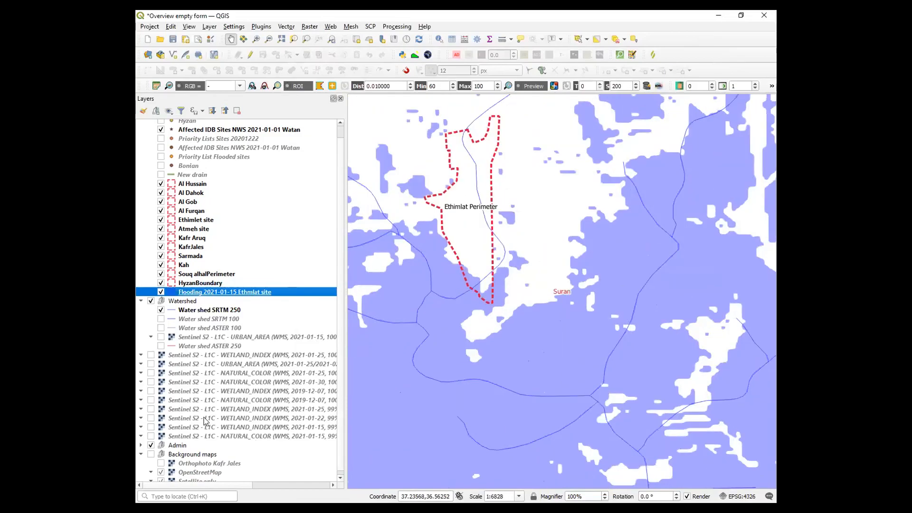
pyautogui.moveTo(501, 268); pyautogui.dragTo(555, 285)
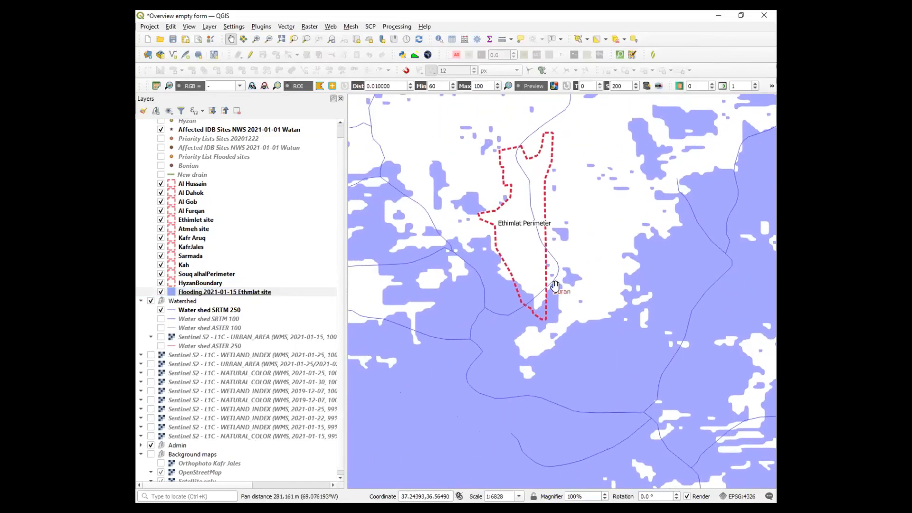
pyautogui.scroll(1, 538, 246)
pyautogui.scroll(-1, 538, 247)
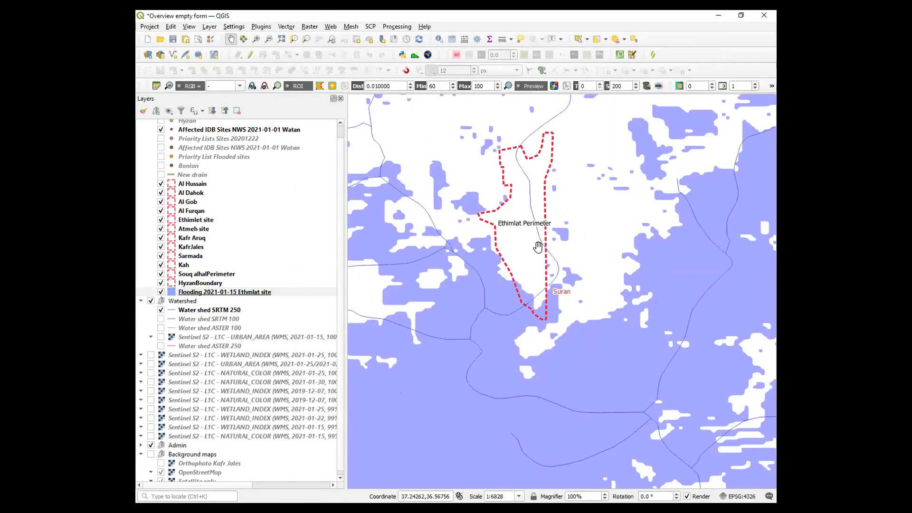